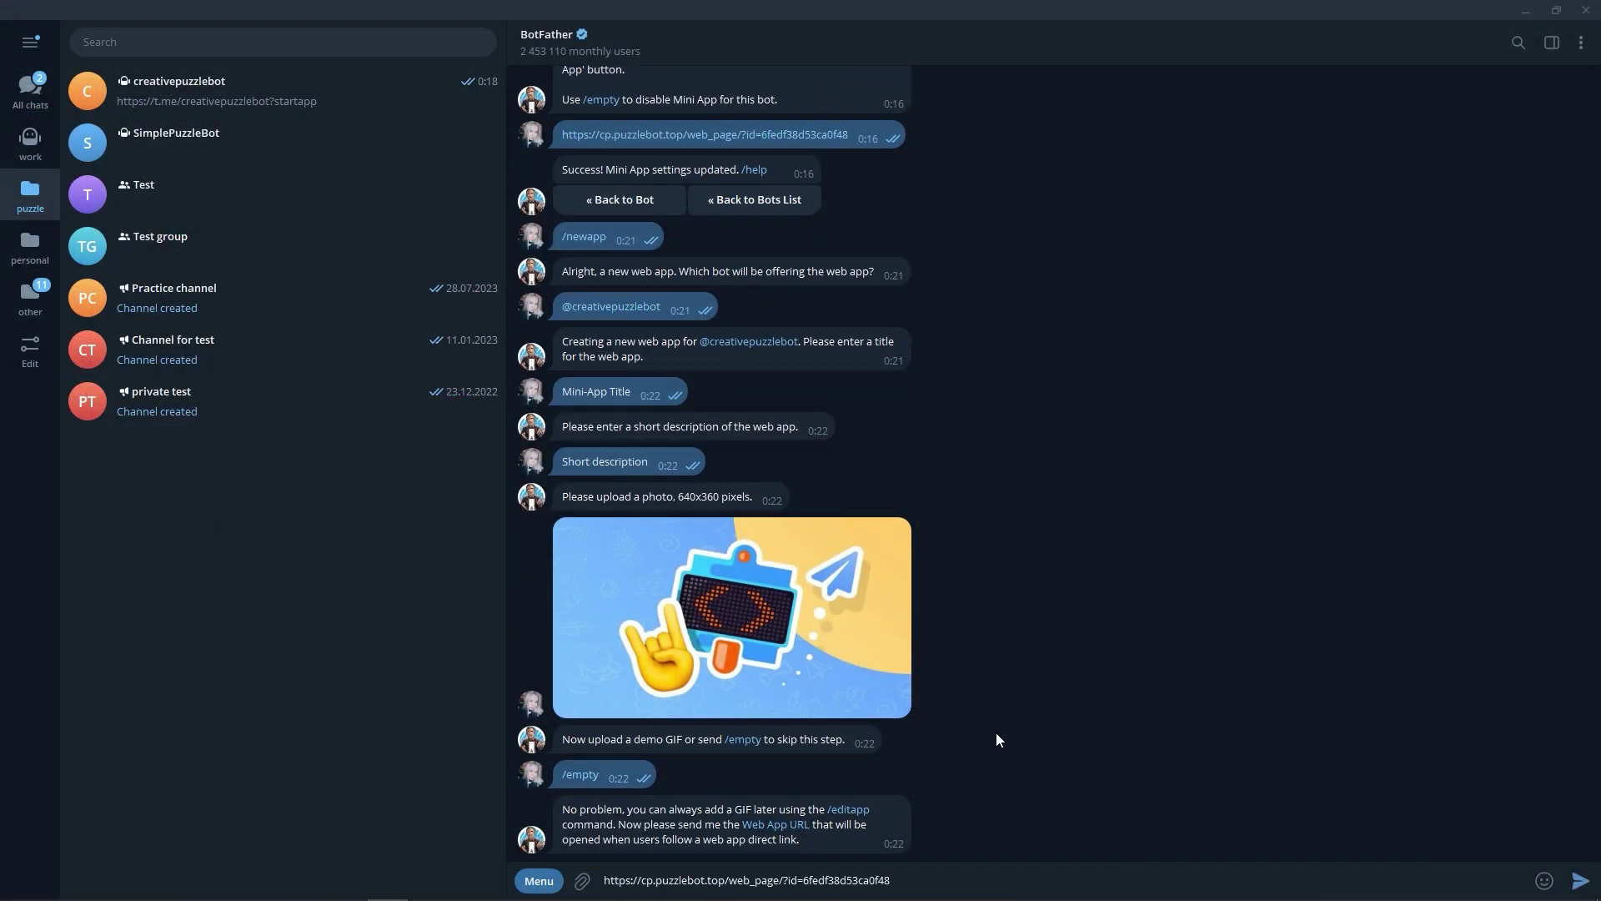
# Step: Send BotFather the web app URL and the short name simpleminiapp
pyautogui.press('Return')
pyautogui.write('simplem')
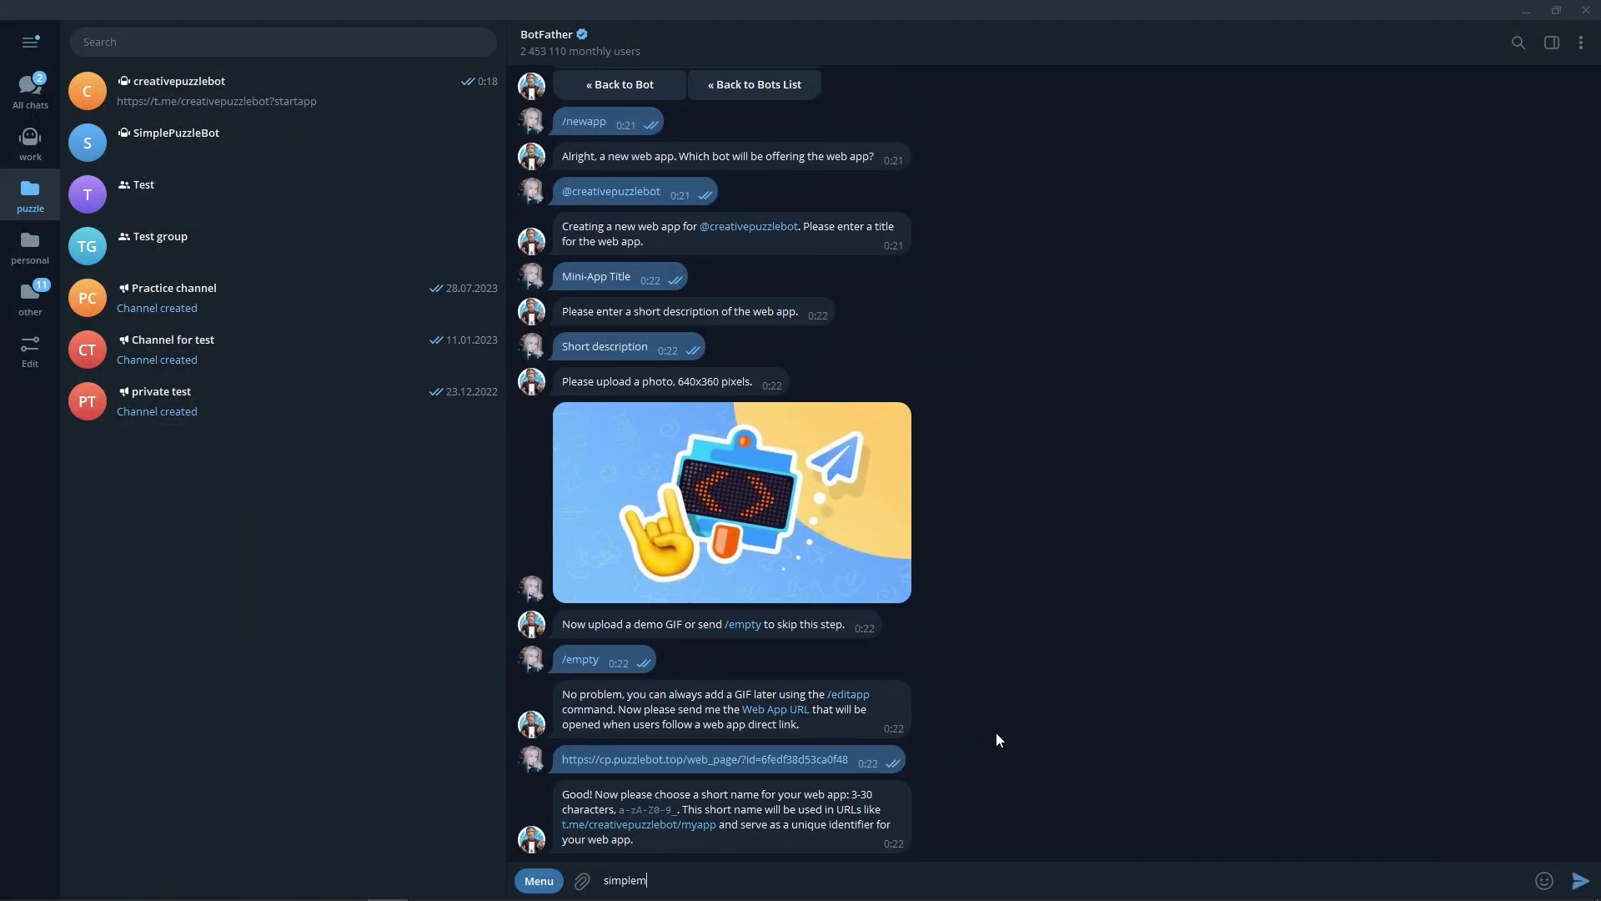
pyautogui.write('iniapp')
pyautogui.press('Return')
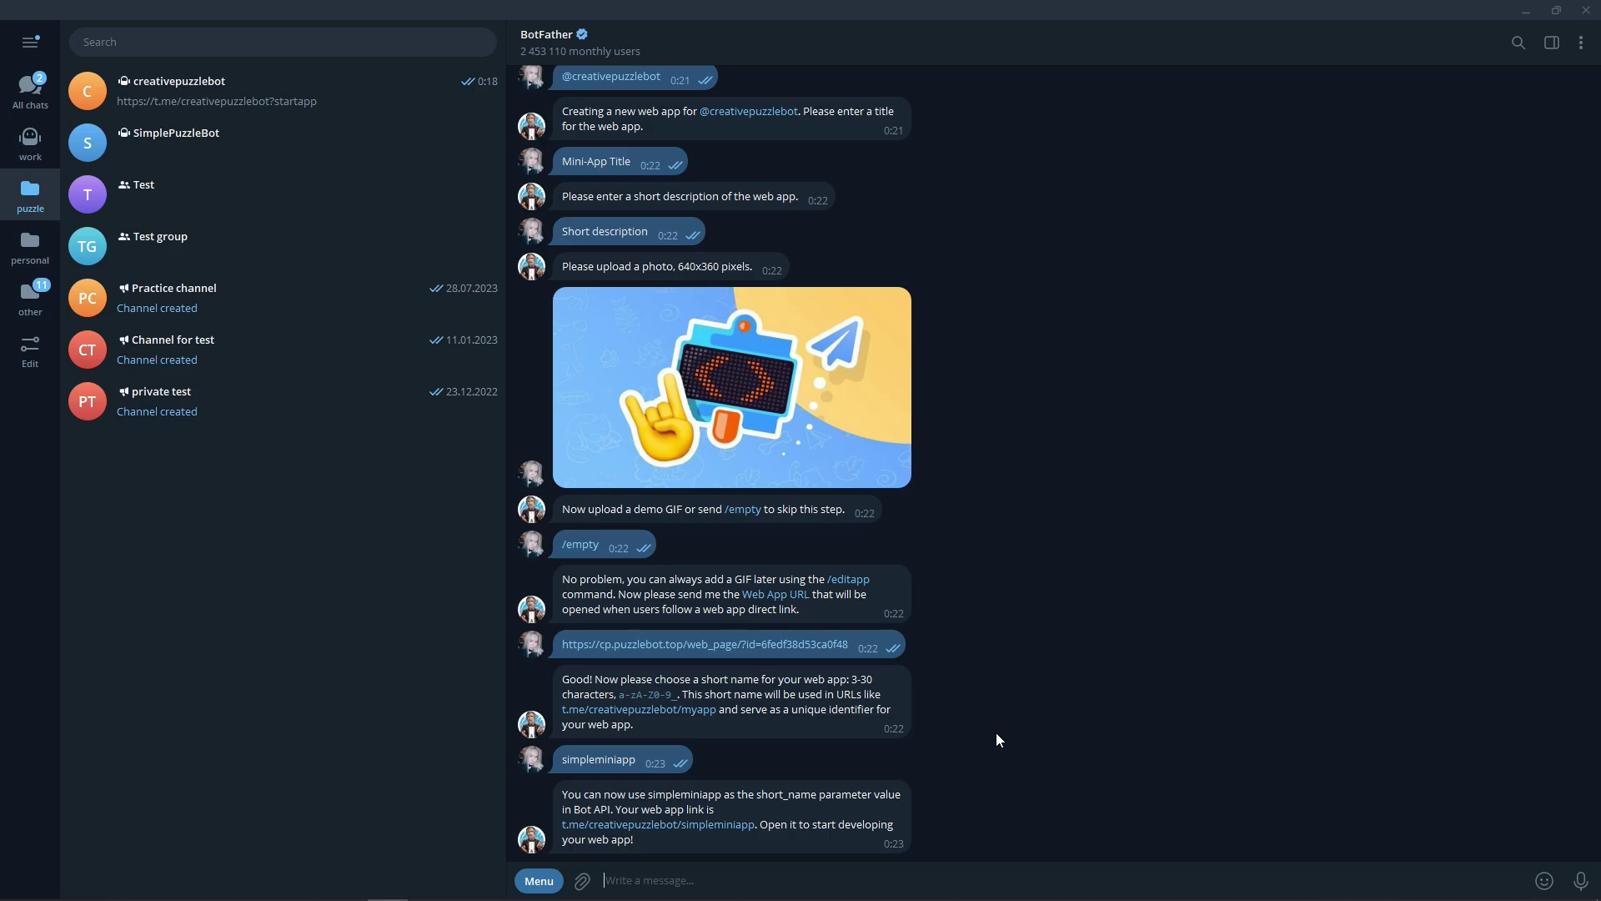
# Step: Open the new web app link, then launch creativepuzzlebot's mini app from its profile
pyautogui.click(717, 825)
pyautogui.click(907, 525)
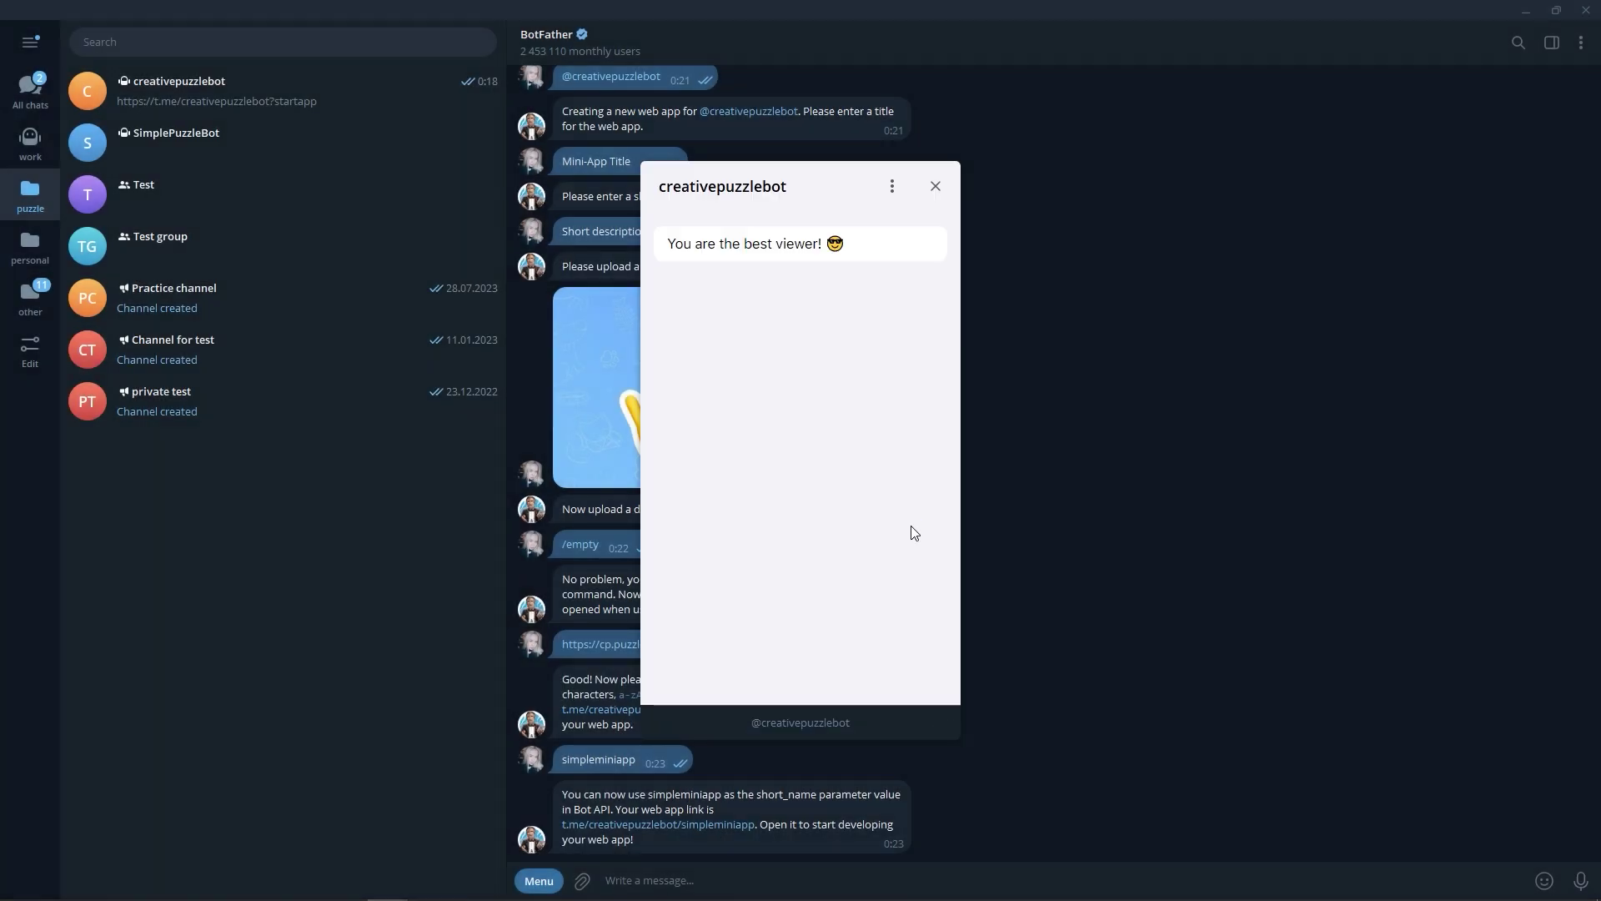
pyautogui.click(936, 186)
pyautogui.click(622, 46)
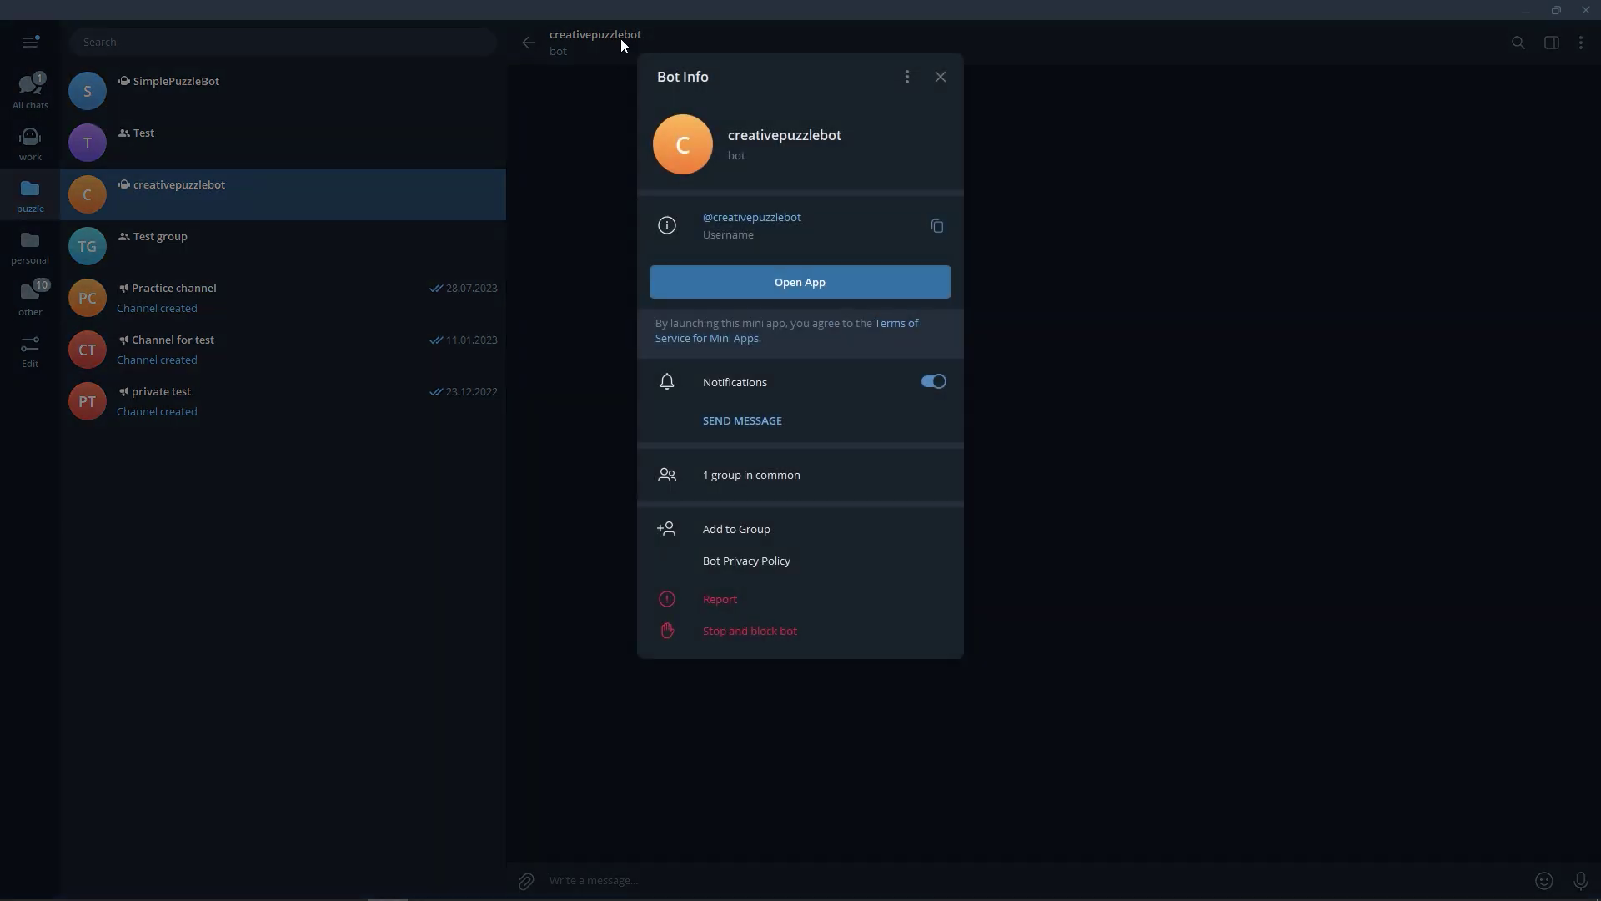
pyautogui.click(713, 284)
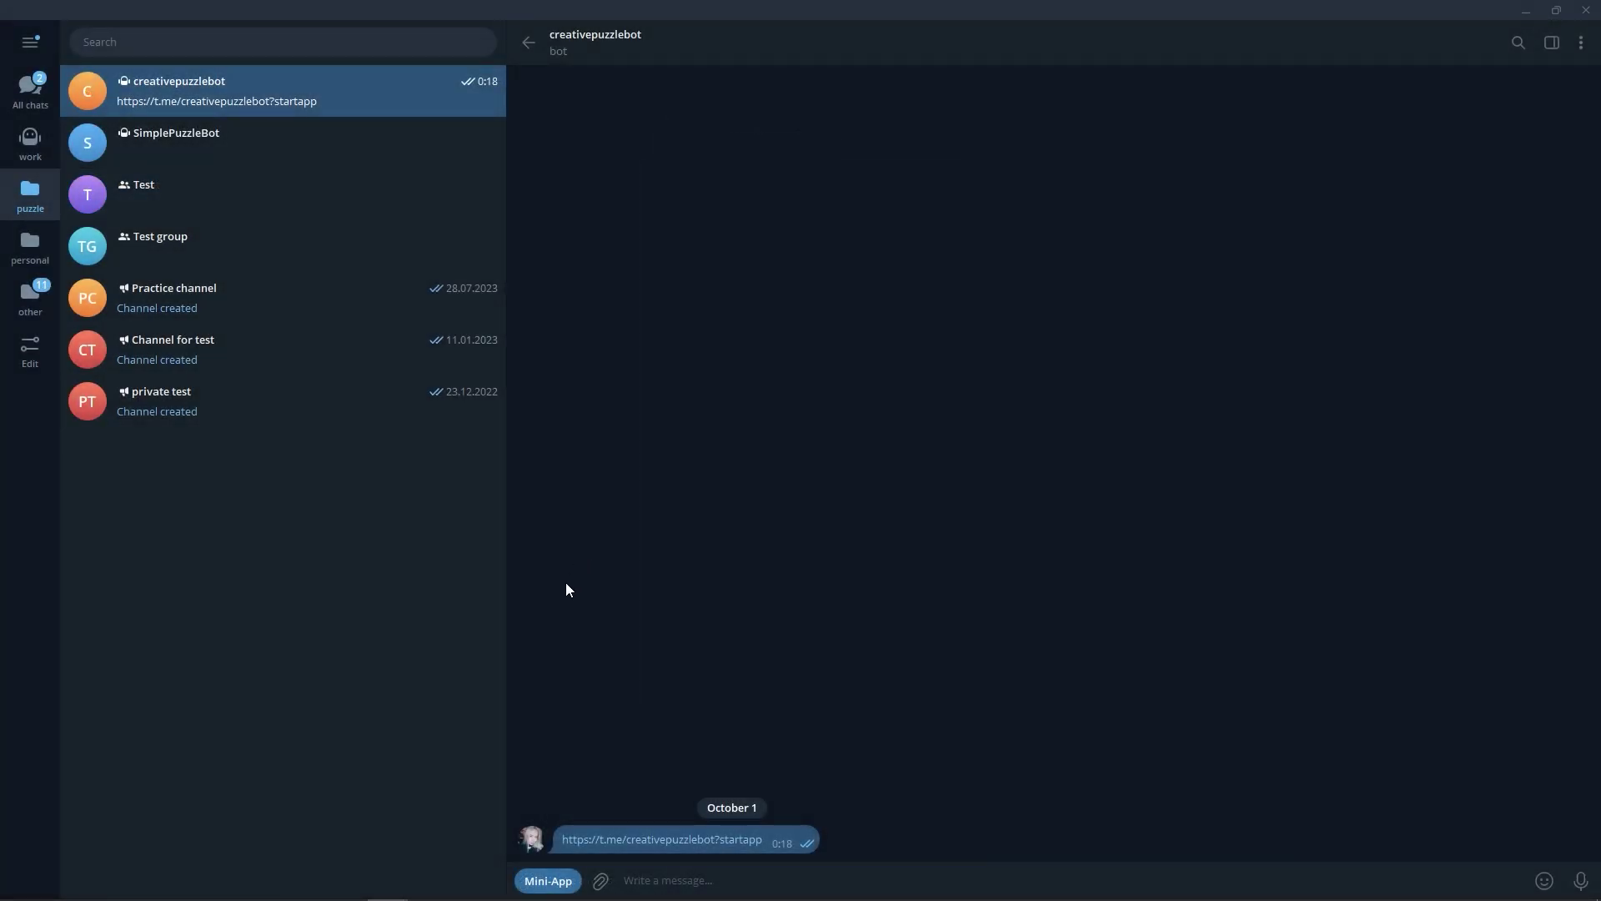
# Step: Launch the mini app from the creativepuzzlebot chat's button
pyautogui.click(548, 880)
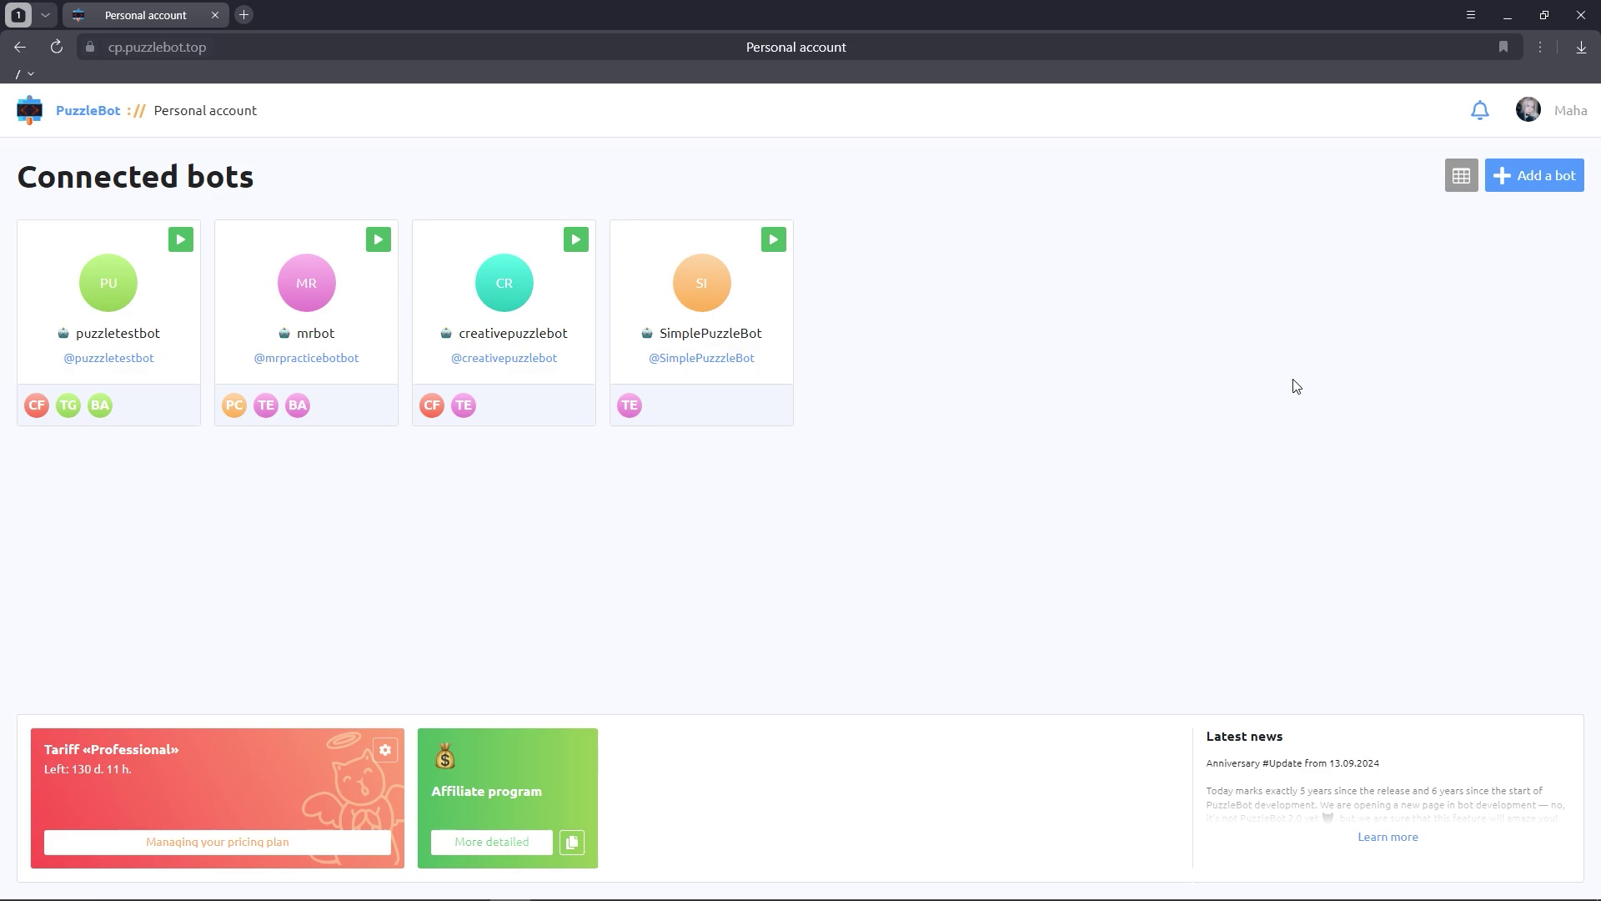
# Step: Open the Published Mini App block settings in creativepuzzlebot's constructor
pyautogui.click(518, 307)
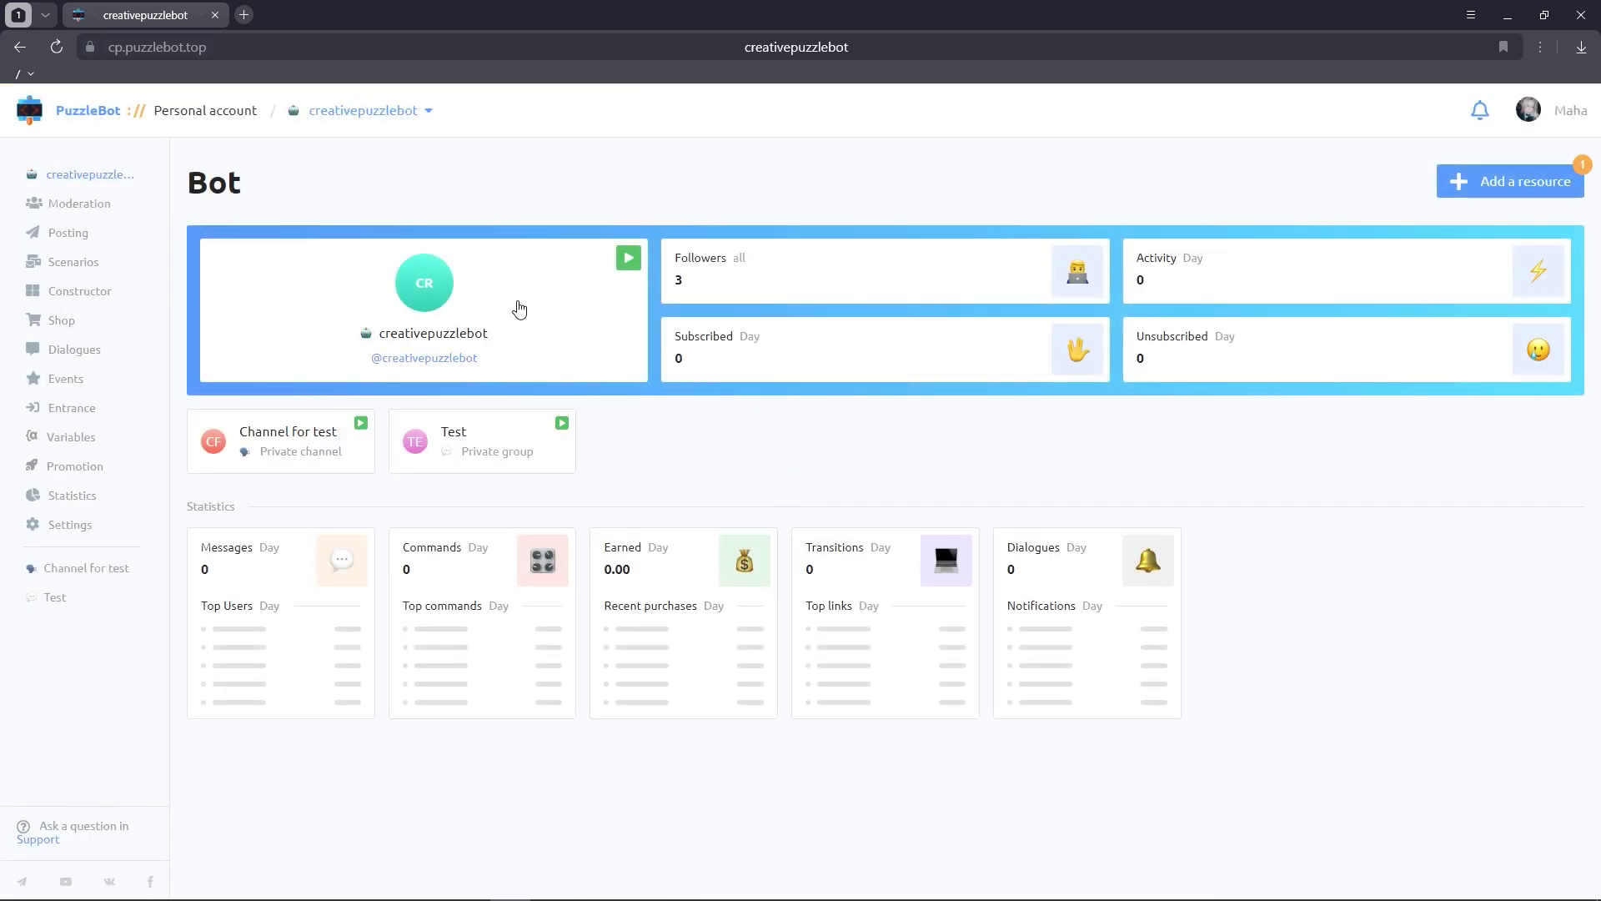
pyautogui.click(62, 296)
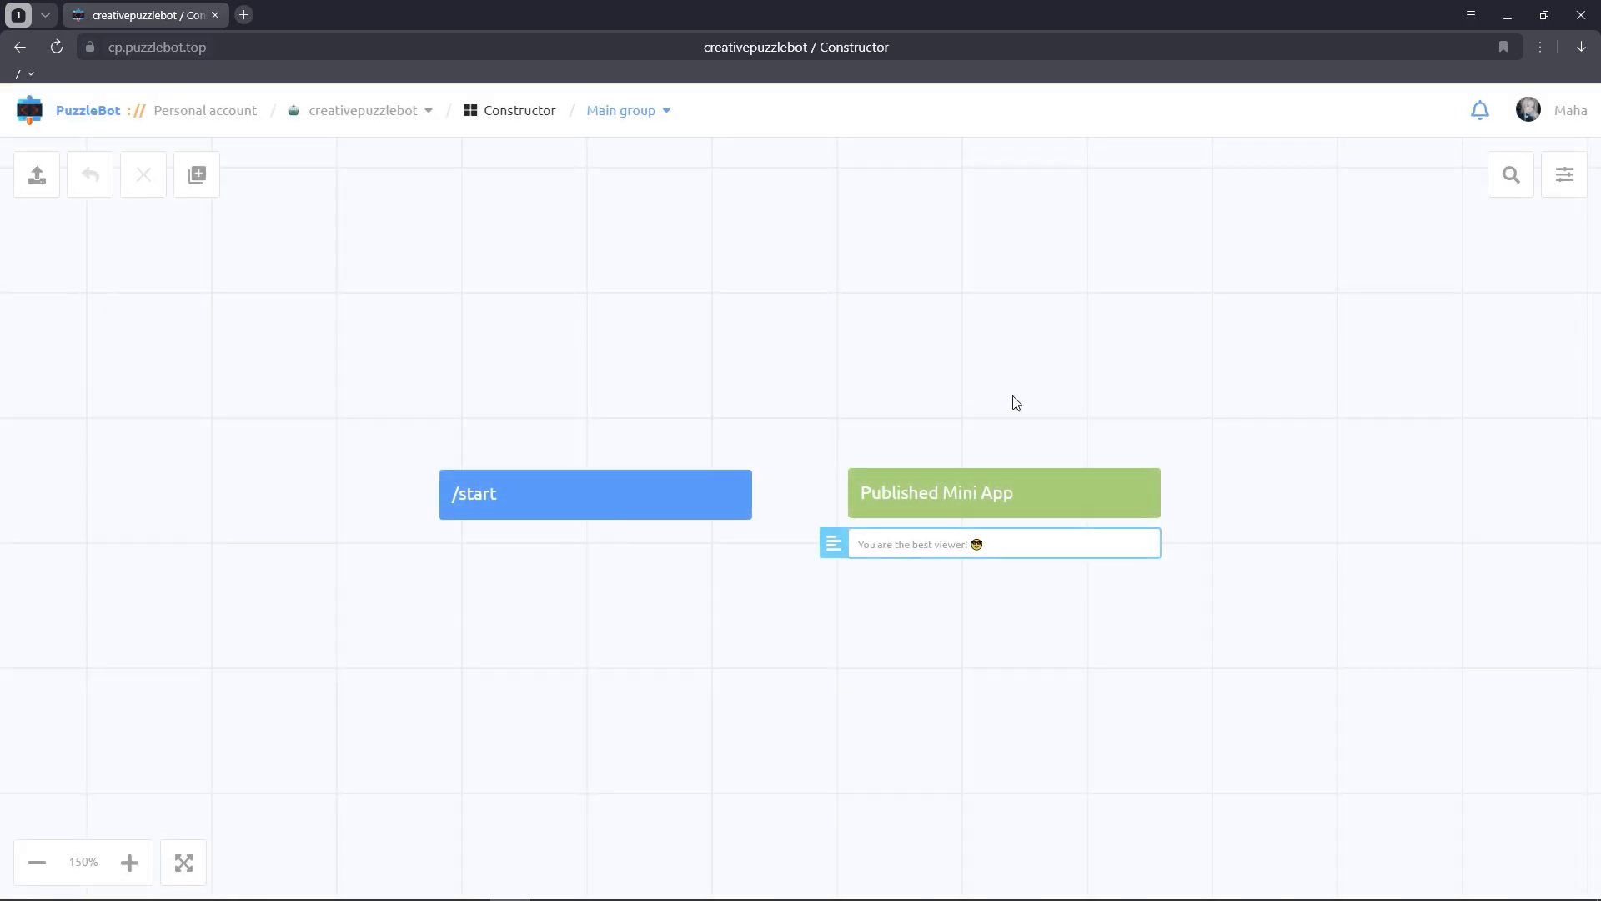
pyautogui.click(999, 500)
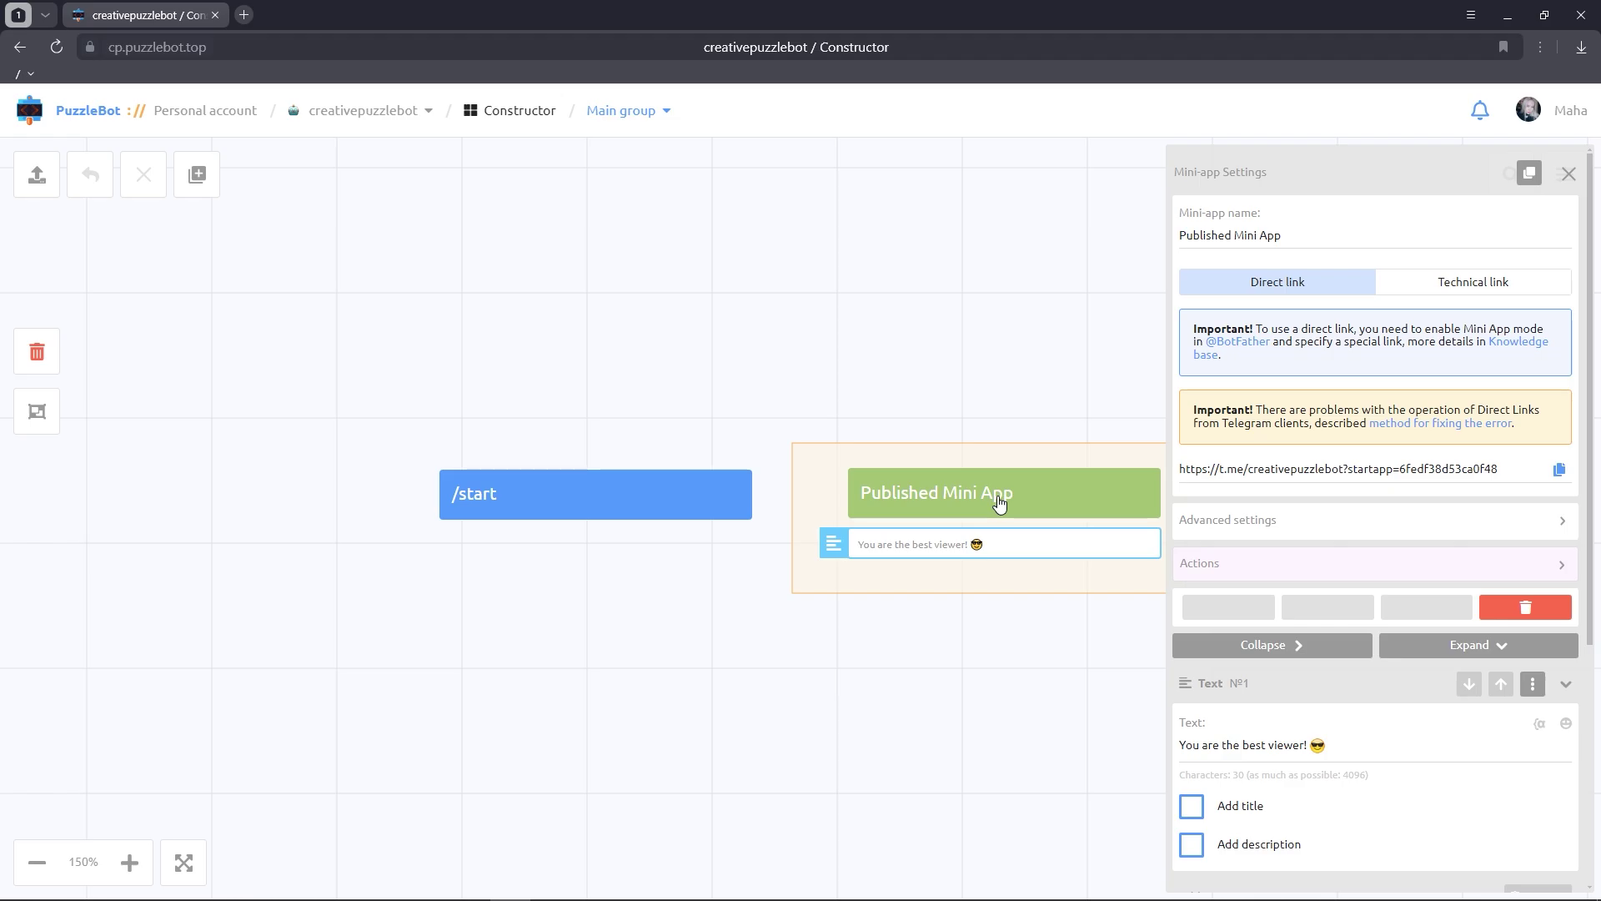
# Step: Copy the mini app's technical link and close the settings panel
pyautogui.click(1425, 285)
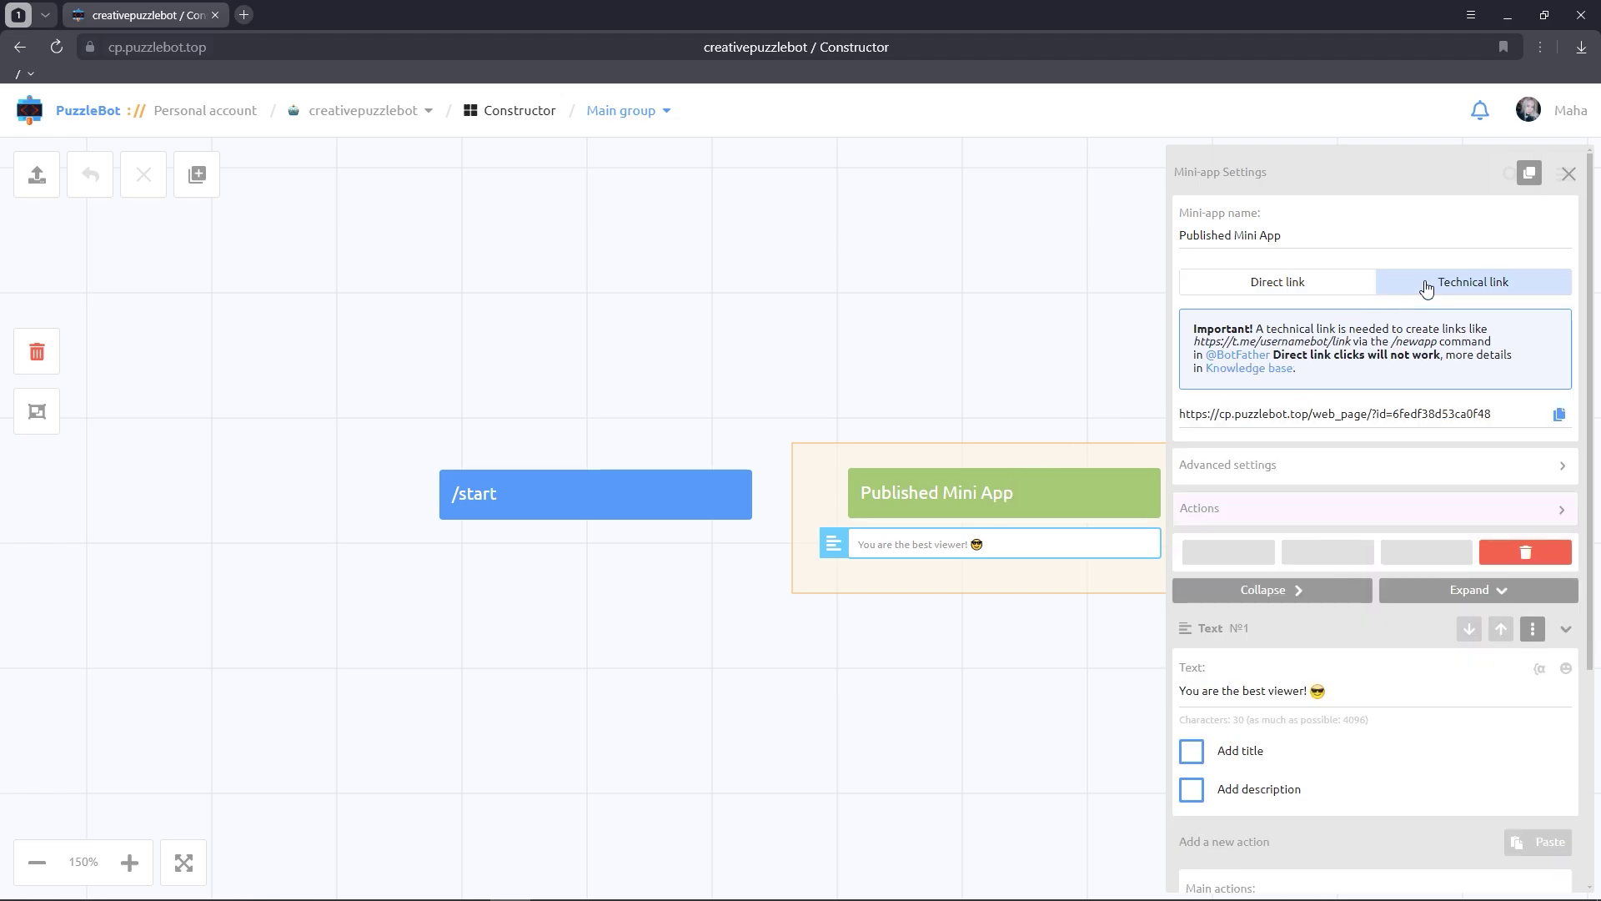
pyautogui.click(1560, 414)
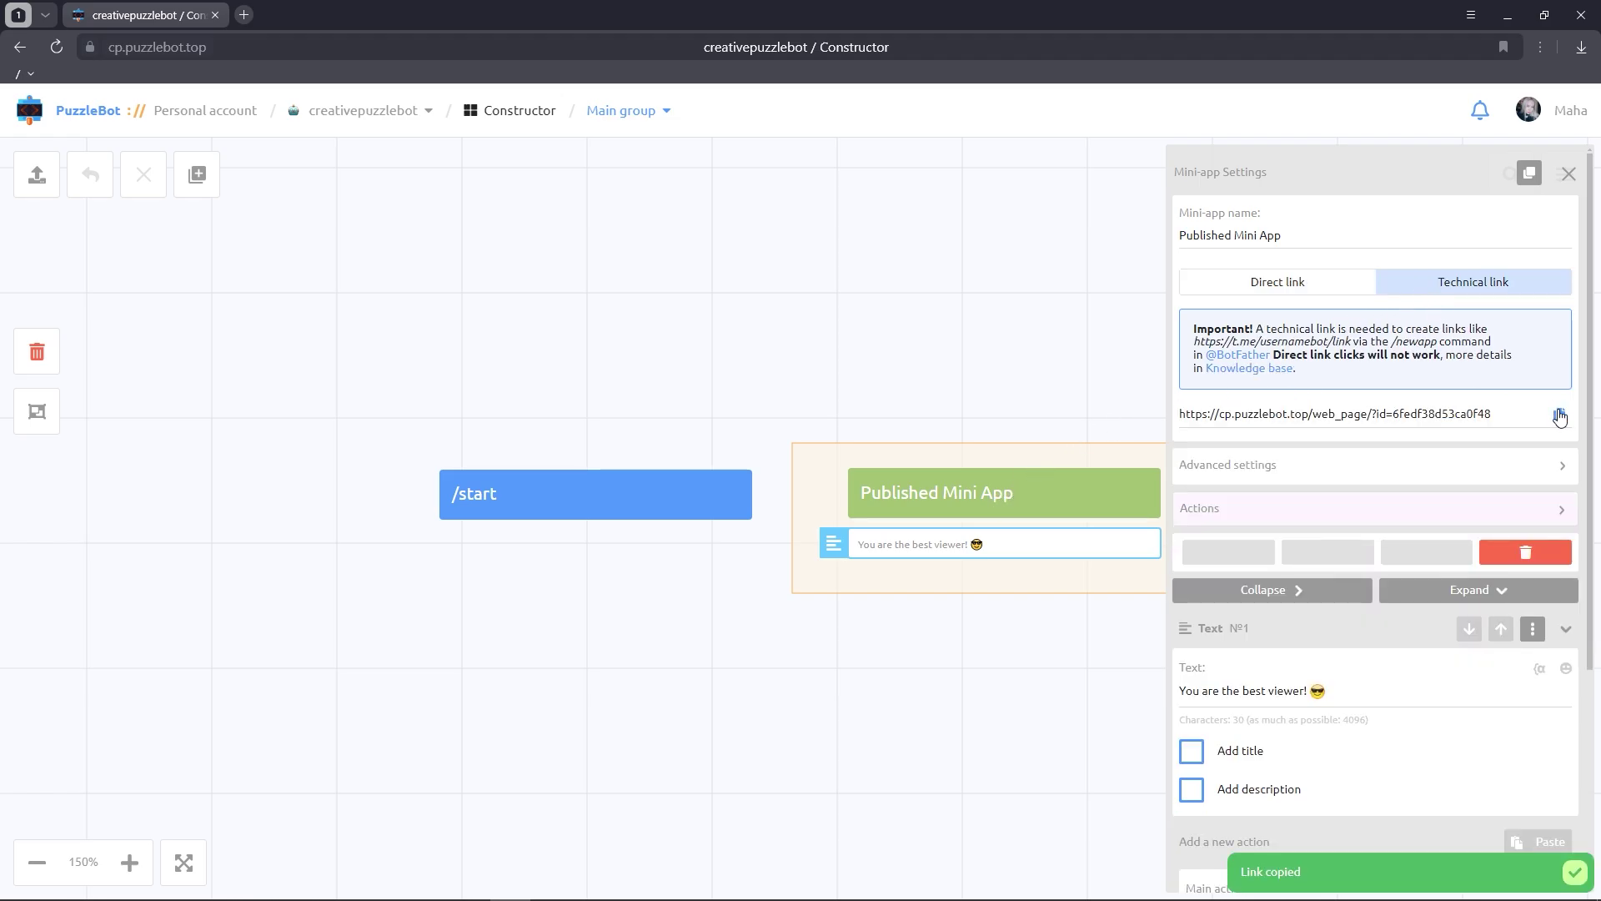
pyautogui.click(1576, 870)
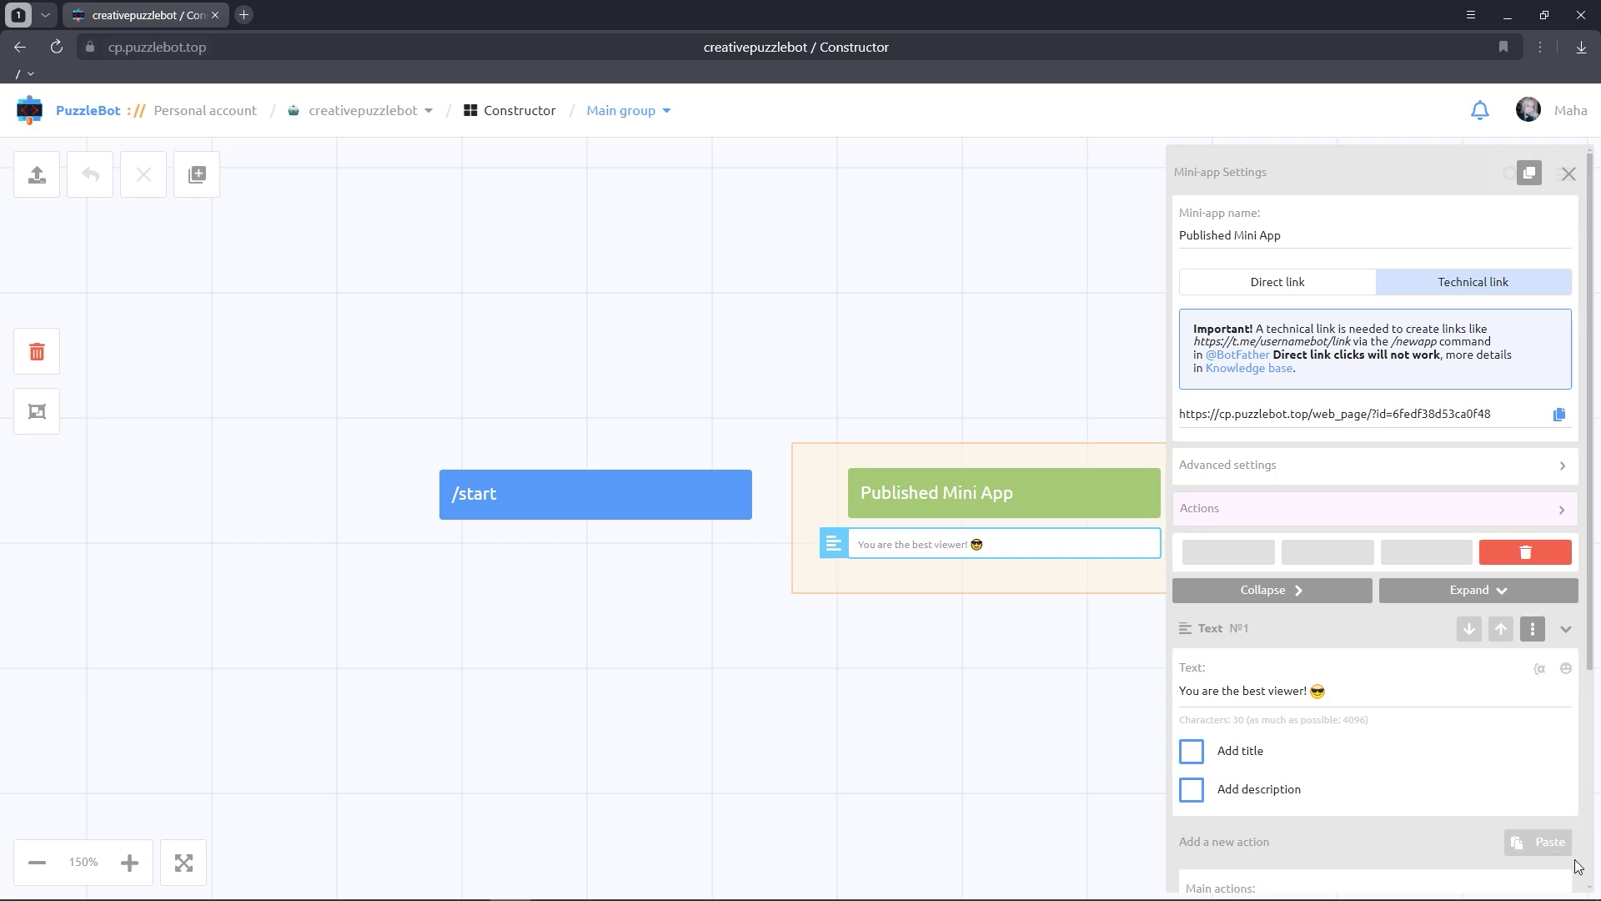
pyautogui.click(1040, 749)
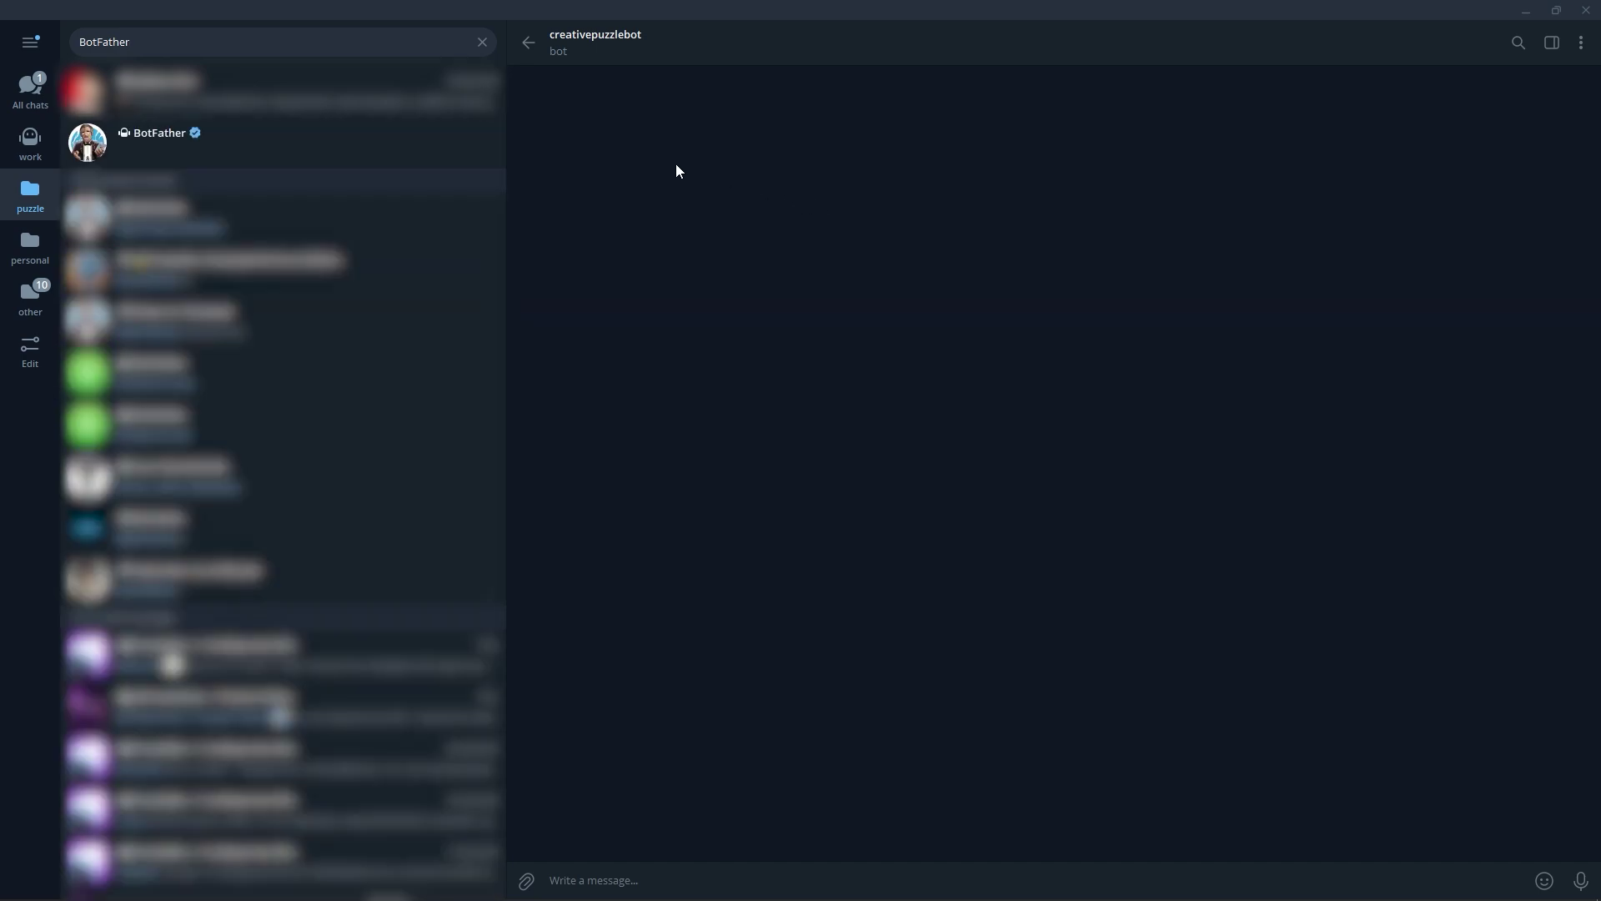
pyautogui.click(490, 149)
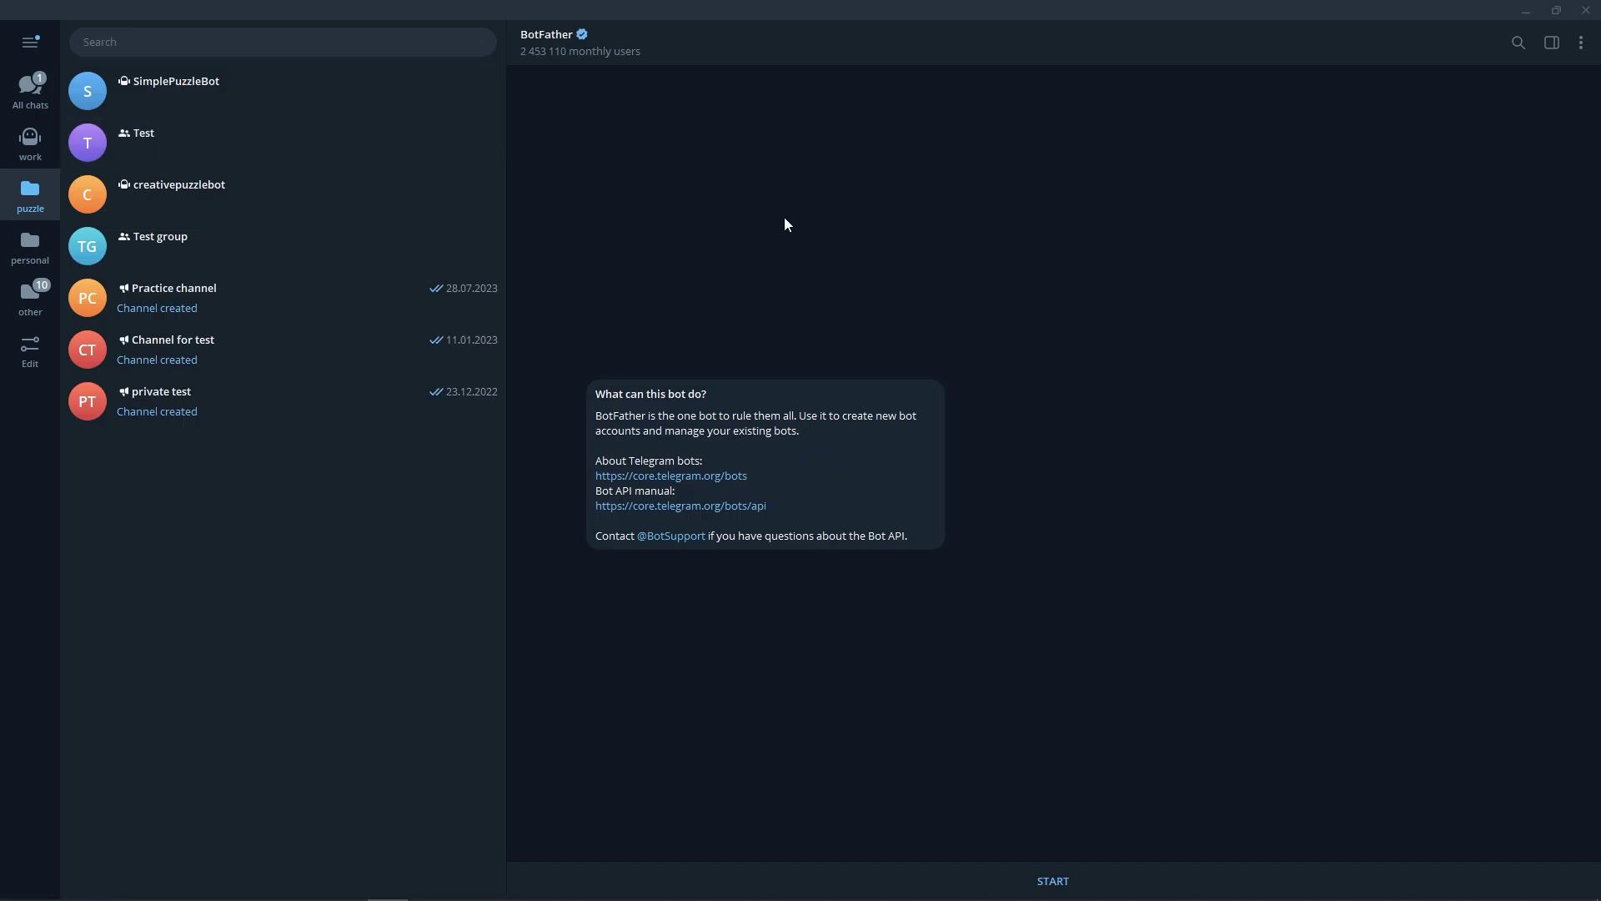
pyautogui.click(1074, 882)
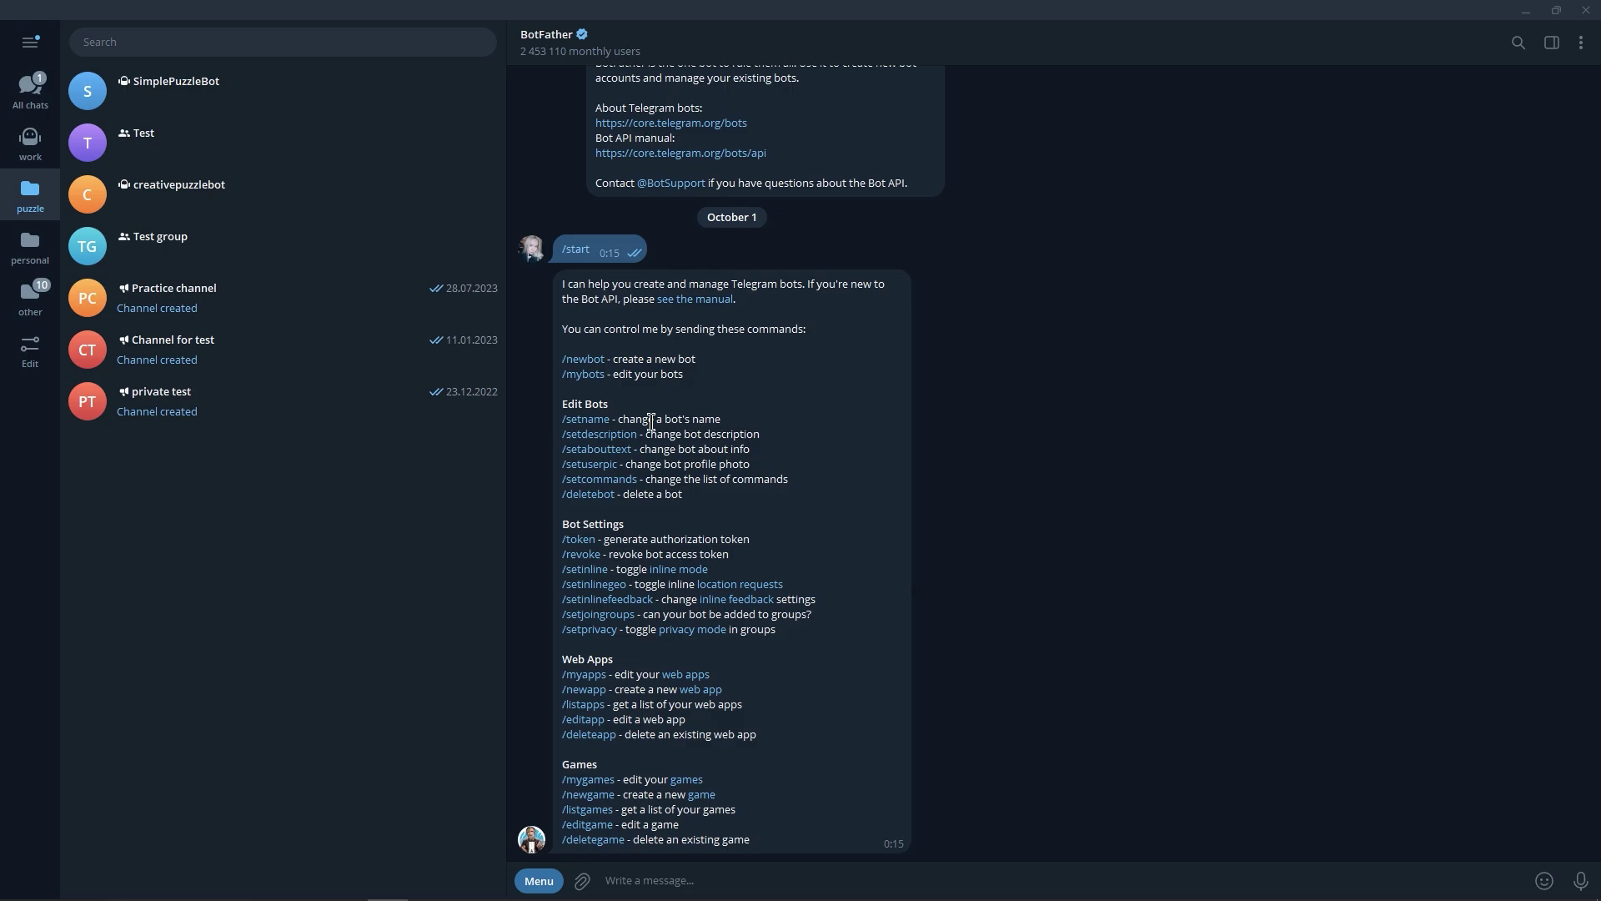
pyautogui.click(583, 374)
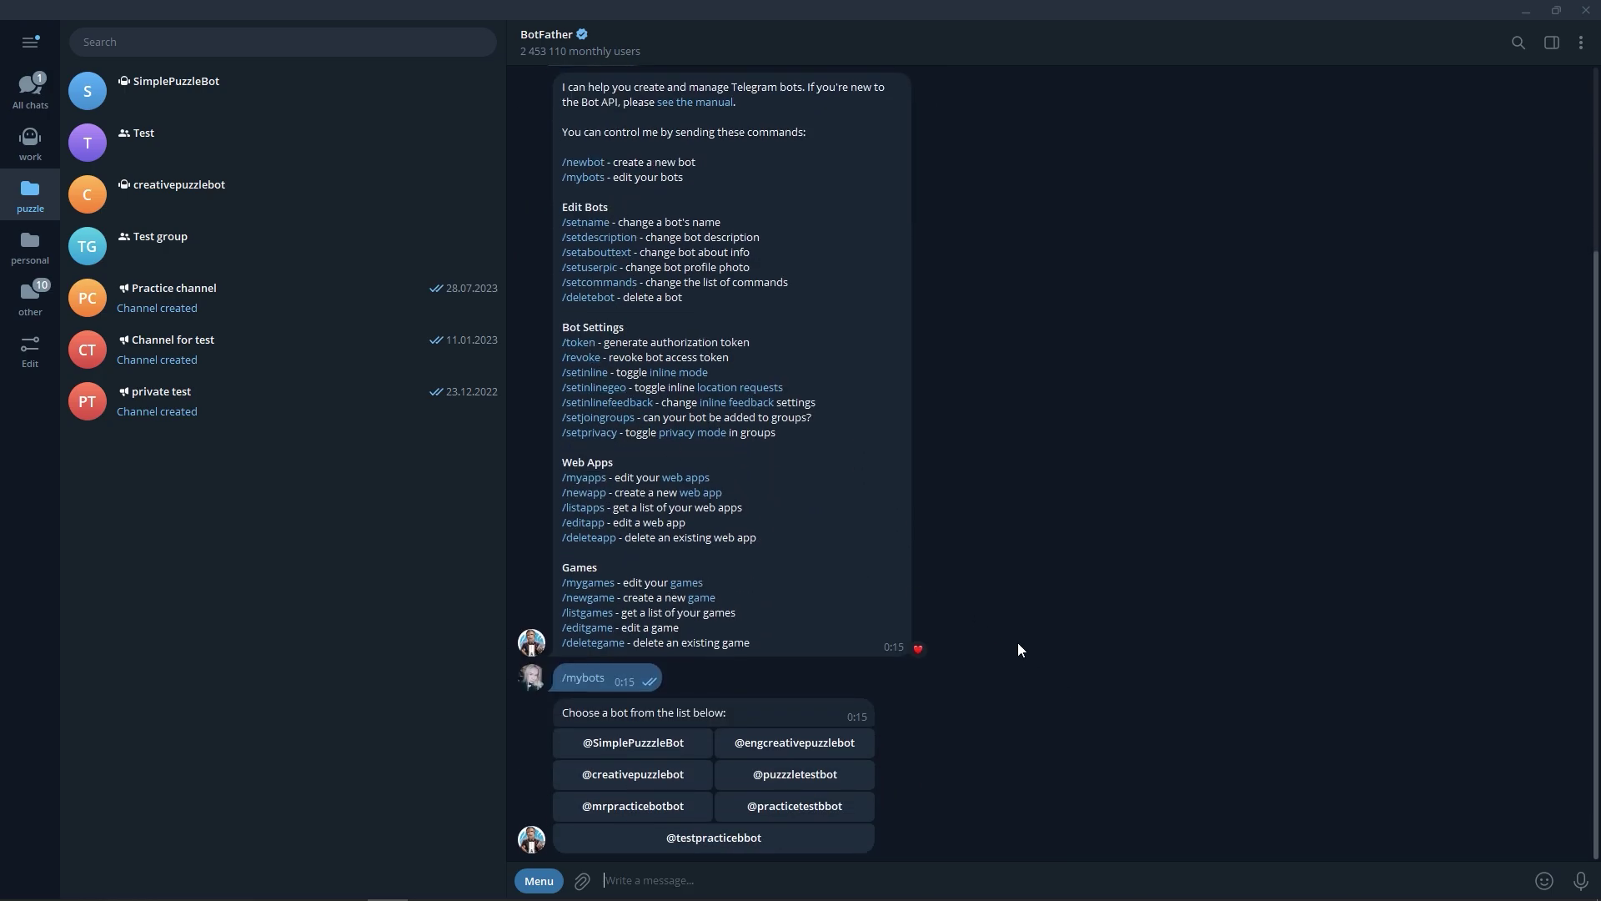
pyautogui.click(690, 777)
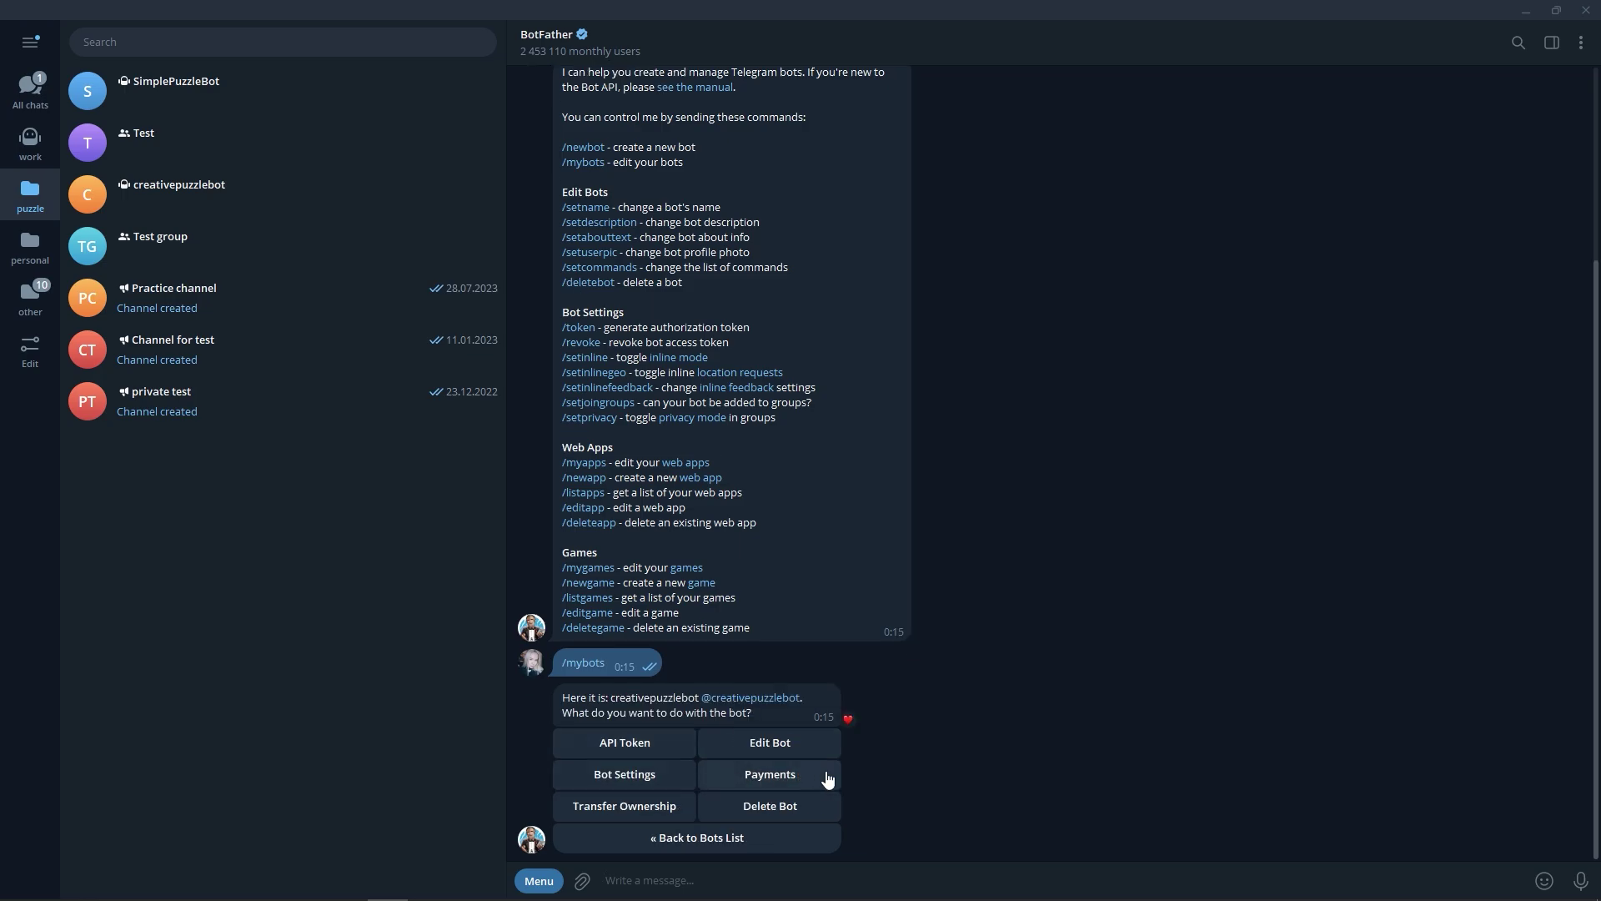
# Step: Enable the bot's Mini App under Bot Settings and send the copied web_page URL
pyautogui.click(686, 782)
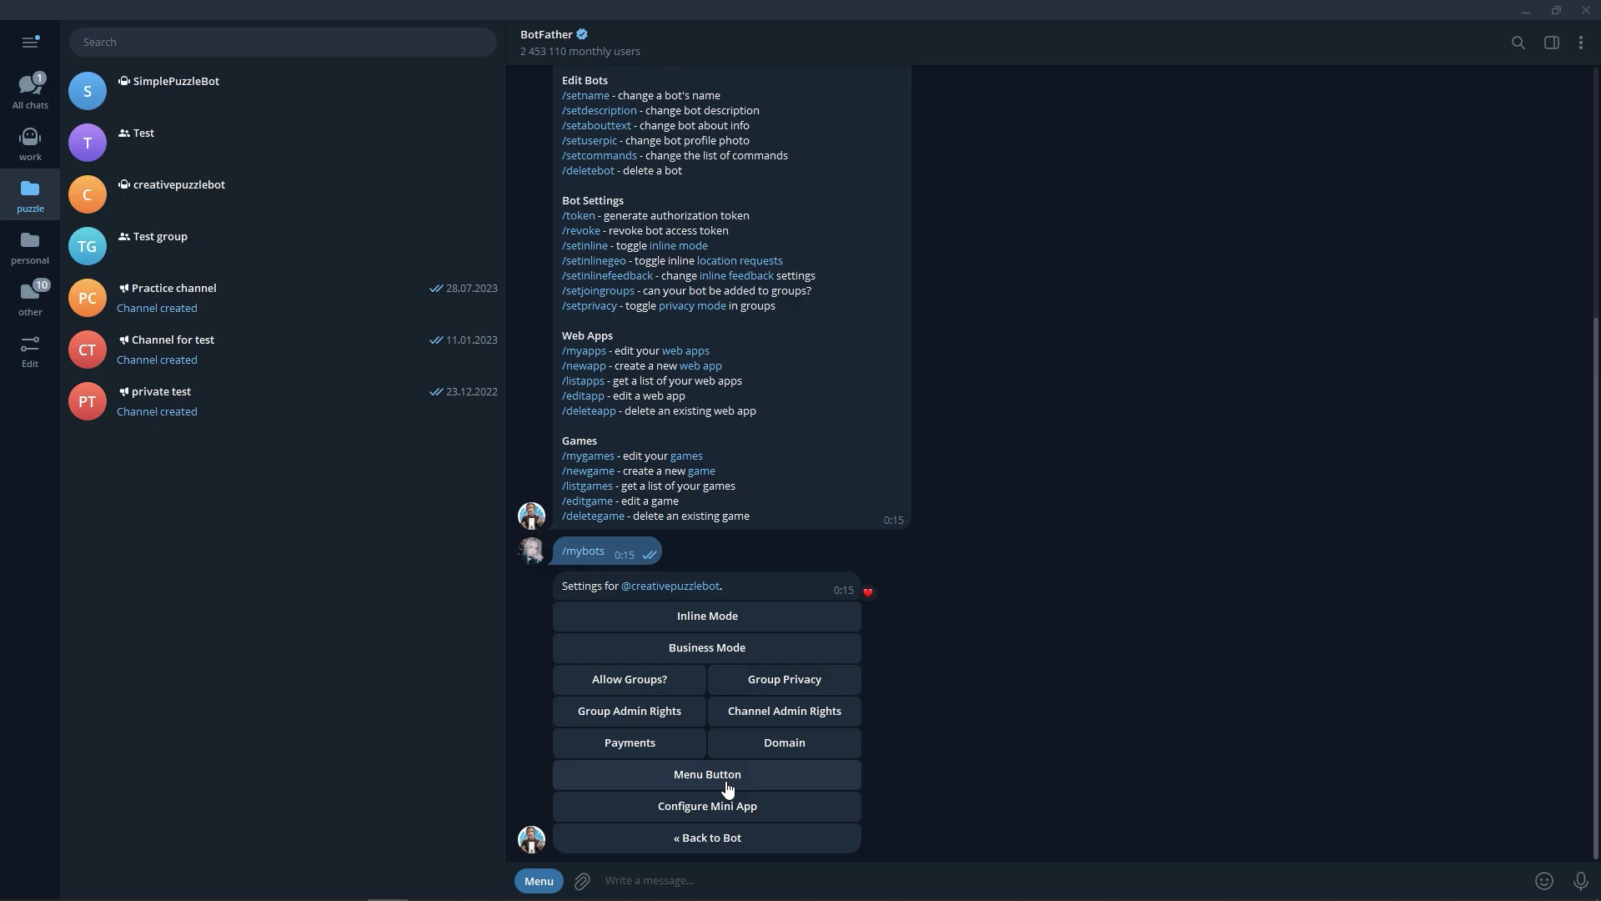
pyautogui.click(790, 813)
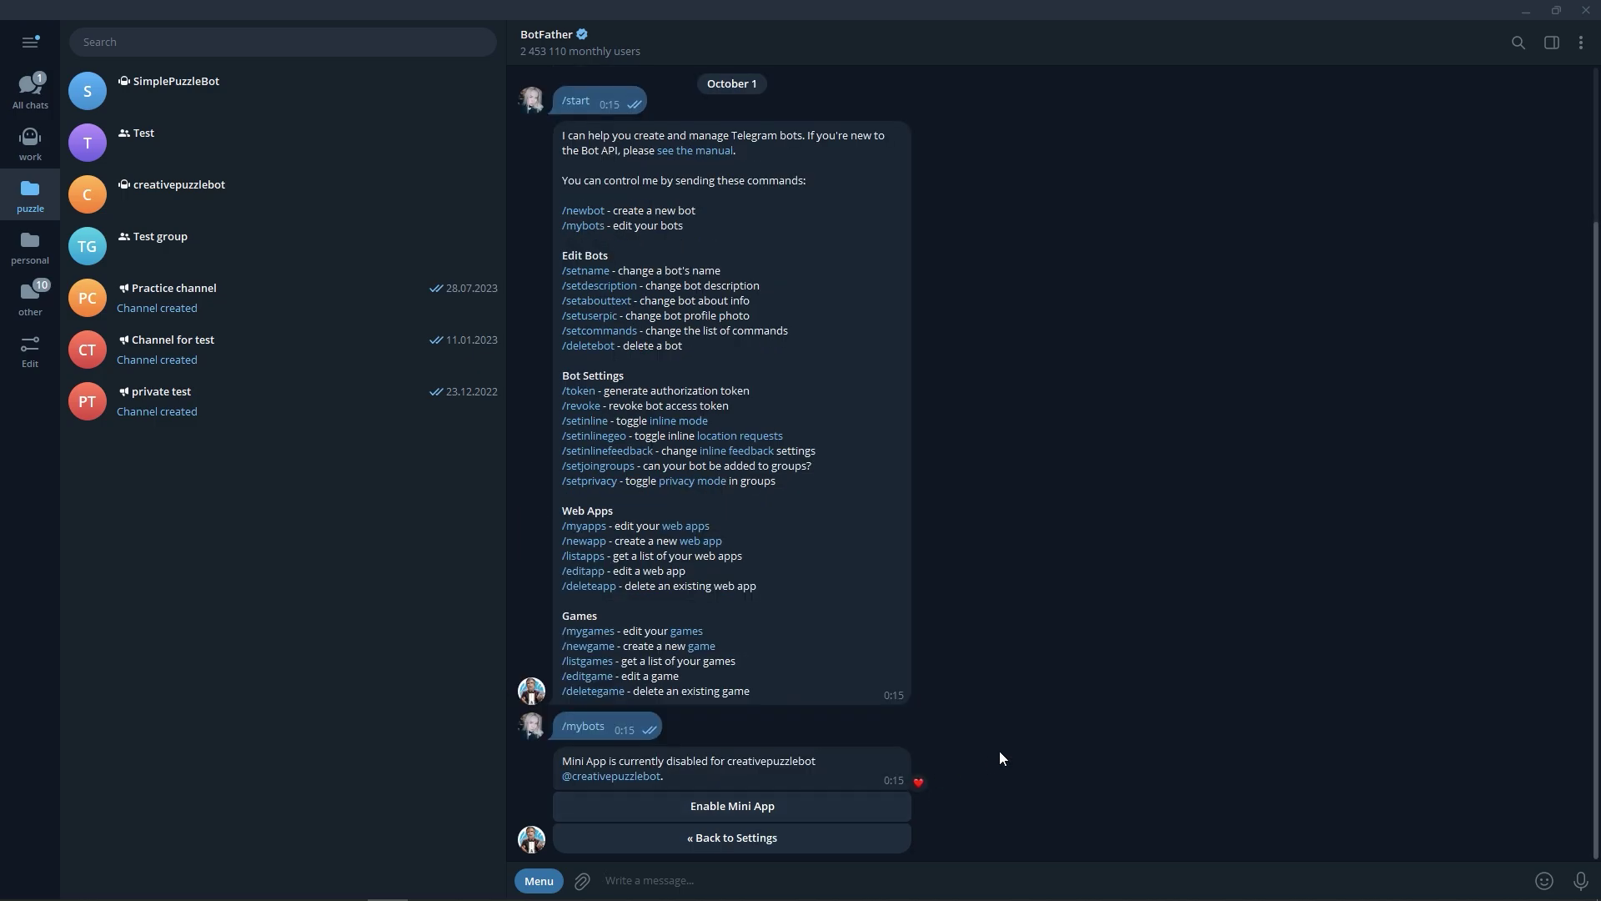
pyautogui.click(851, 814)
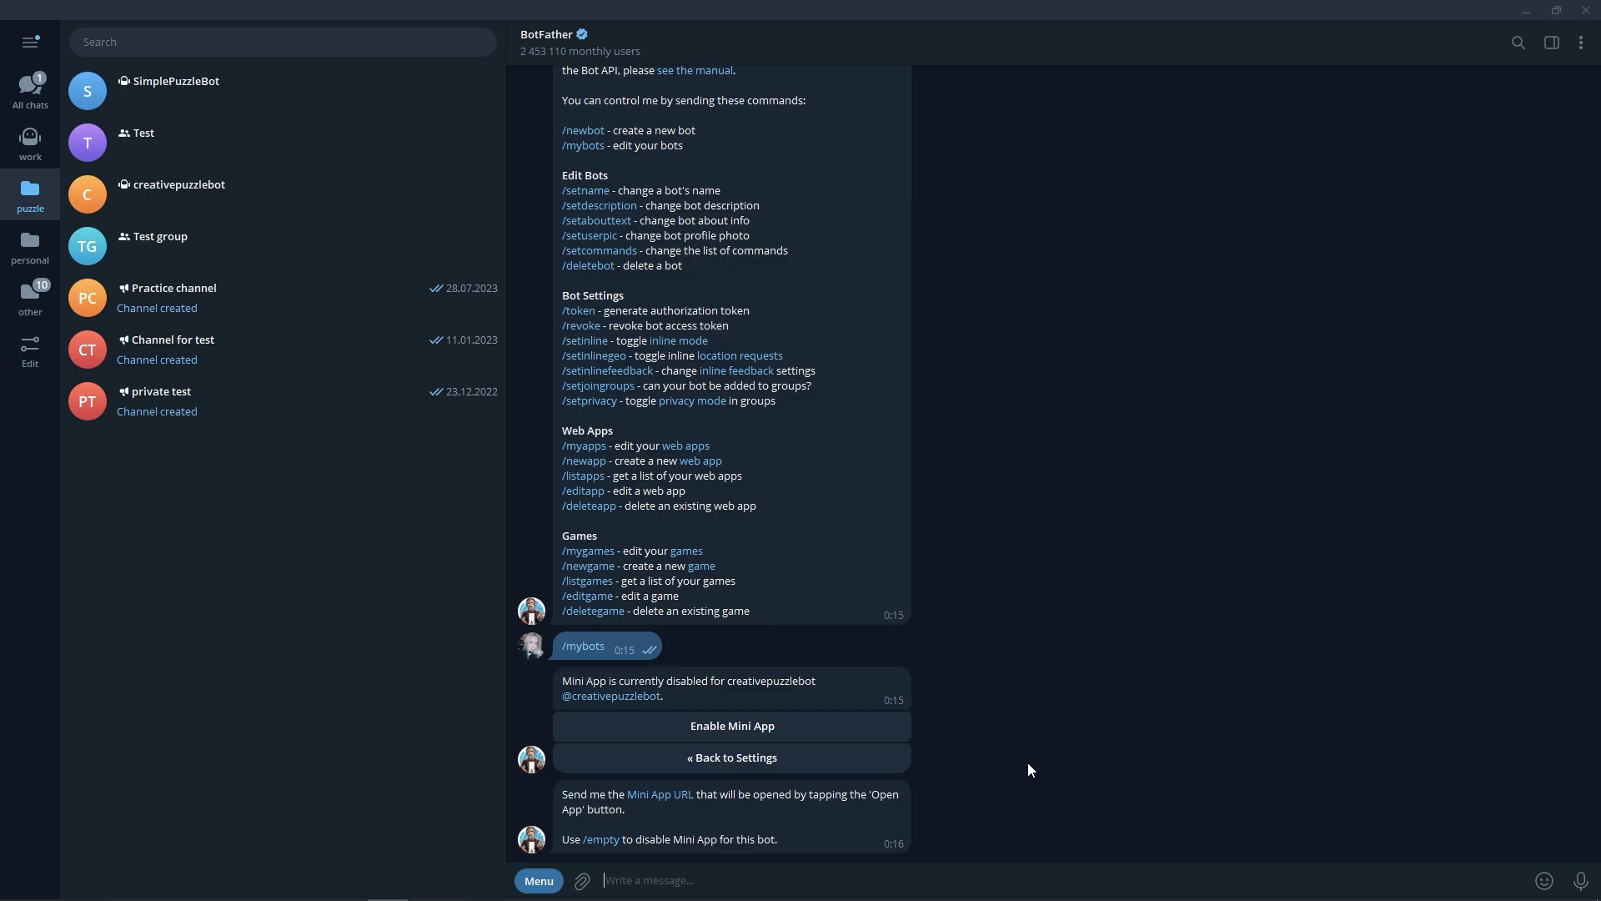
pyautogui.write('https://cp.puzzlebot.top/web_page/?id=6fedf38d53ca0f48')
pyautogui.press('Return')
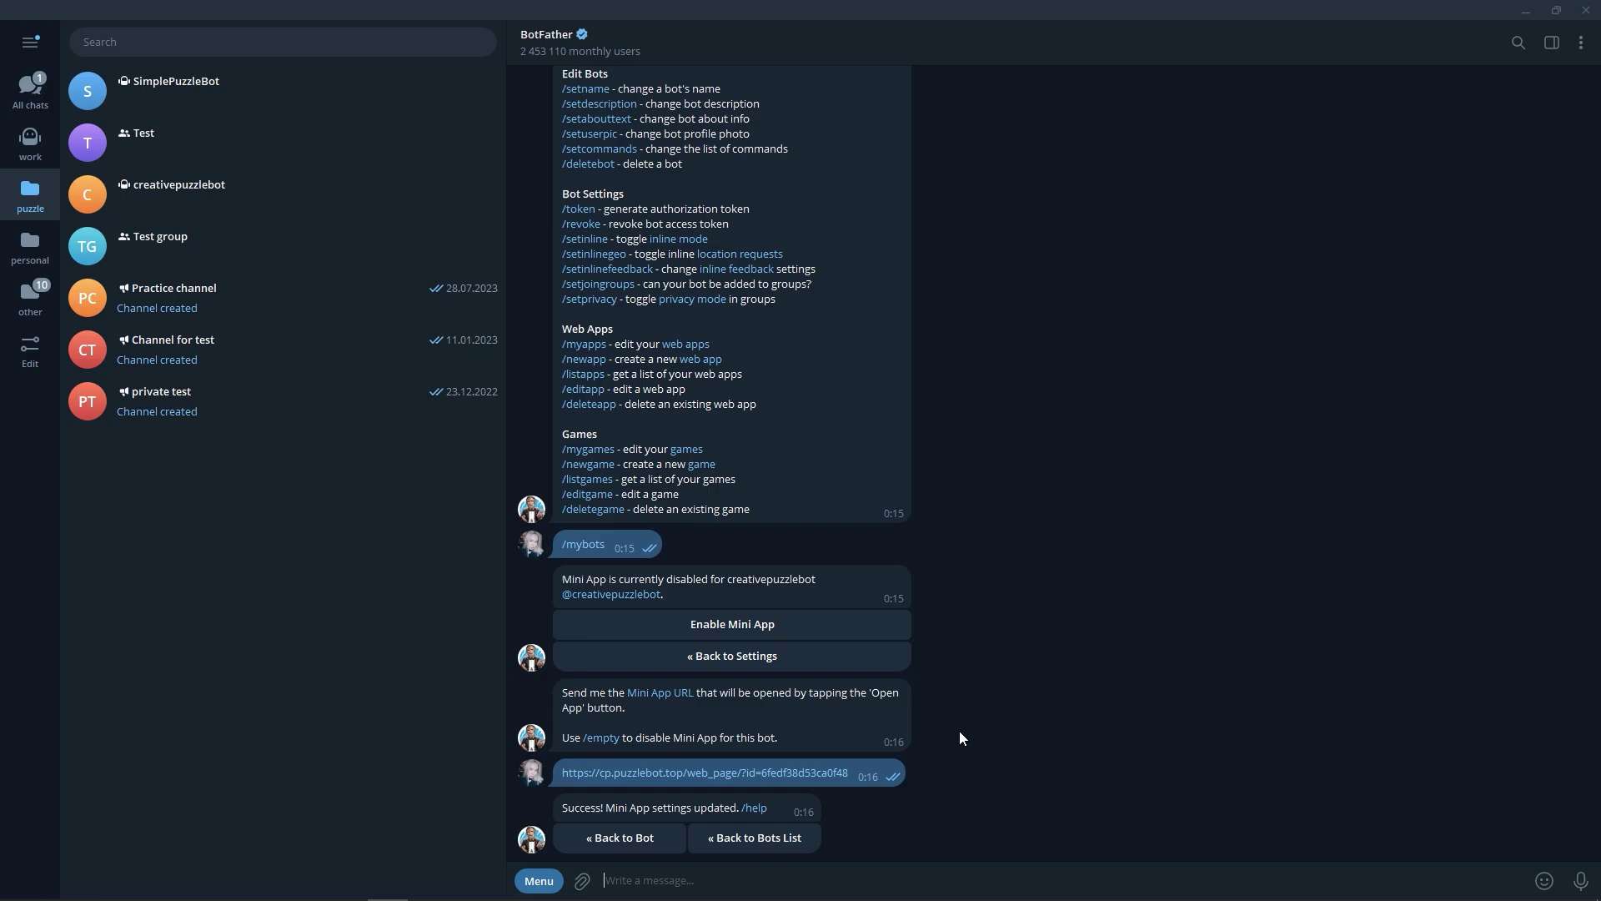
# Step: Launch creativepuzzlebot's mini app from its Bot Info panel, then close the app and panel
pyautogui.click(637, 595)
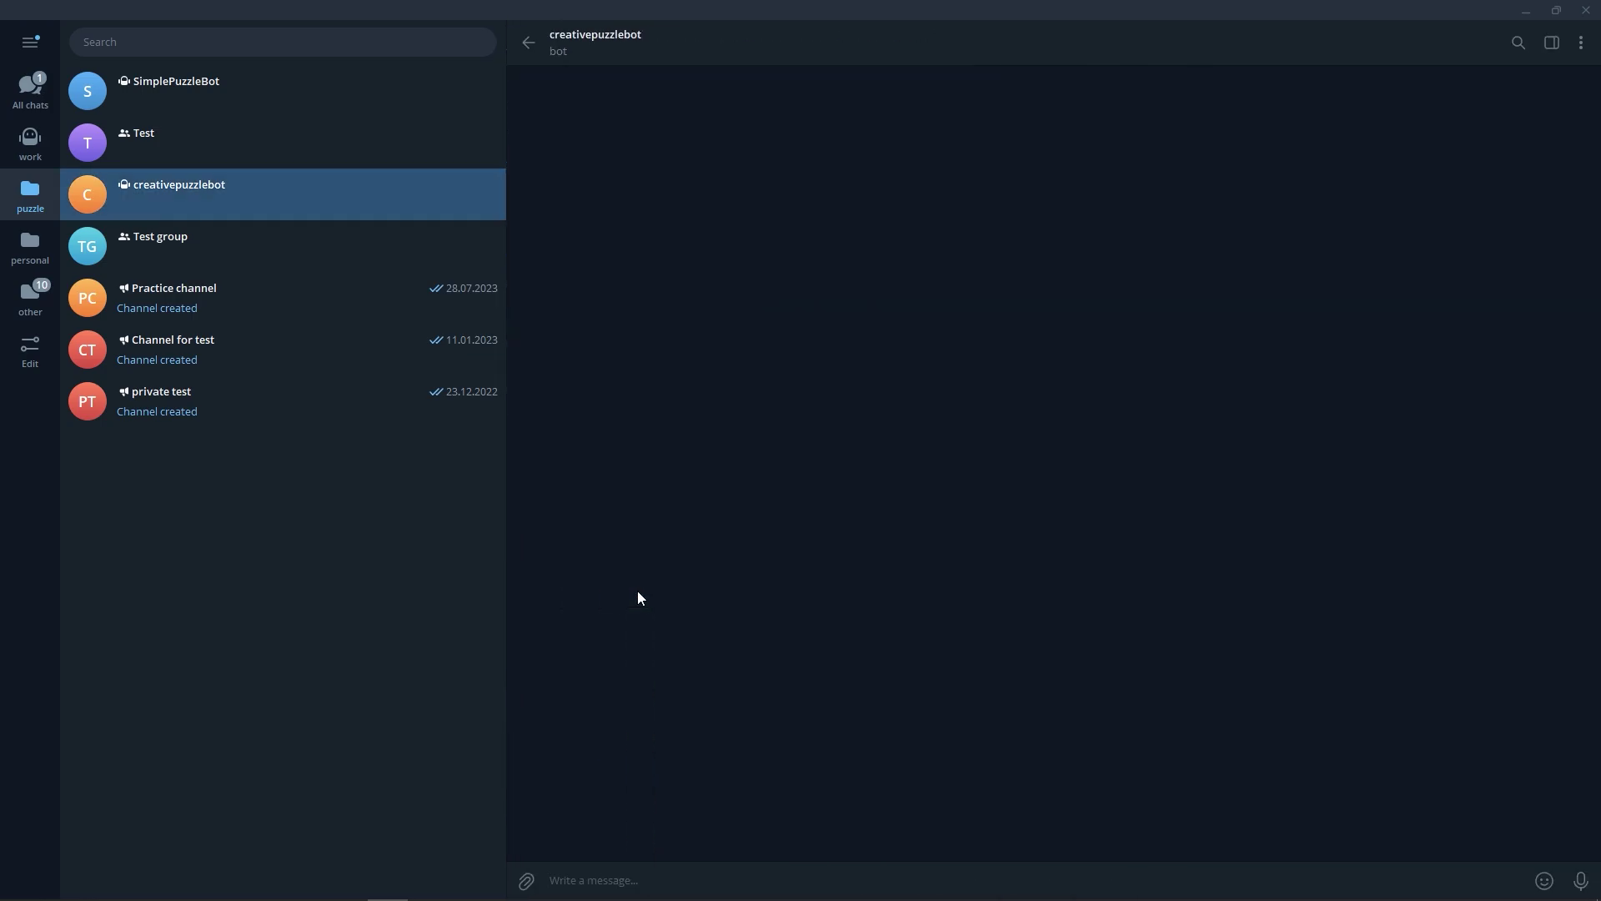
pyautogui.click(620, 41)
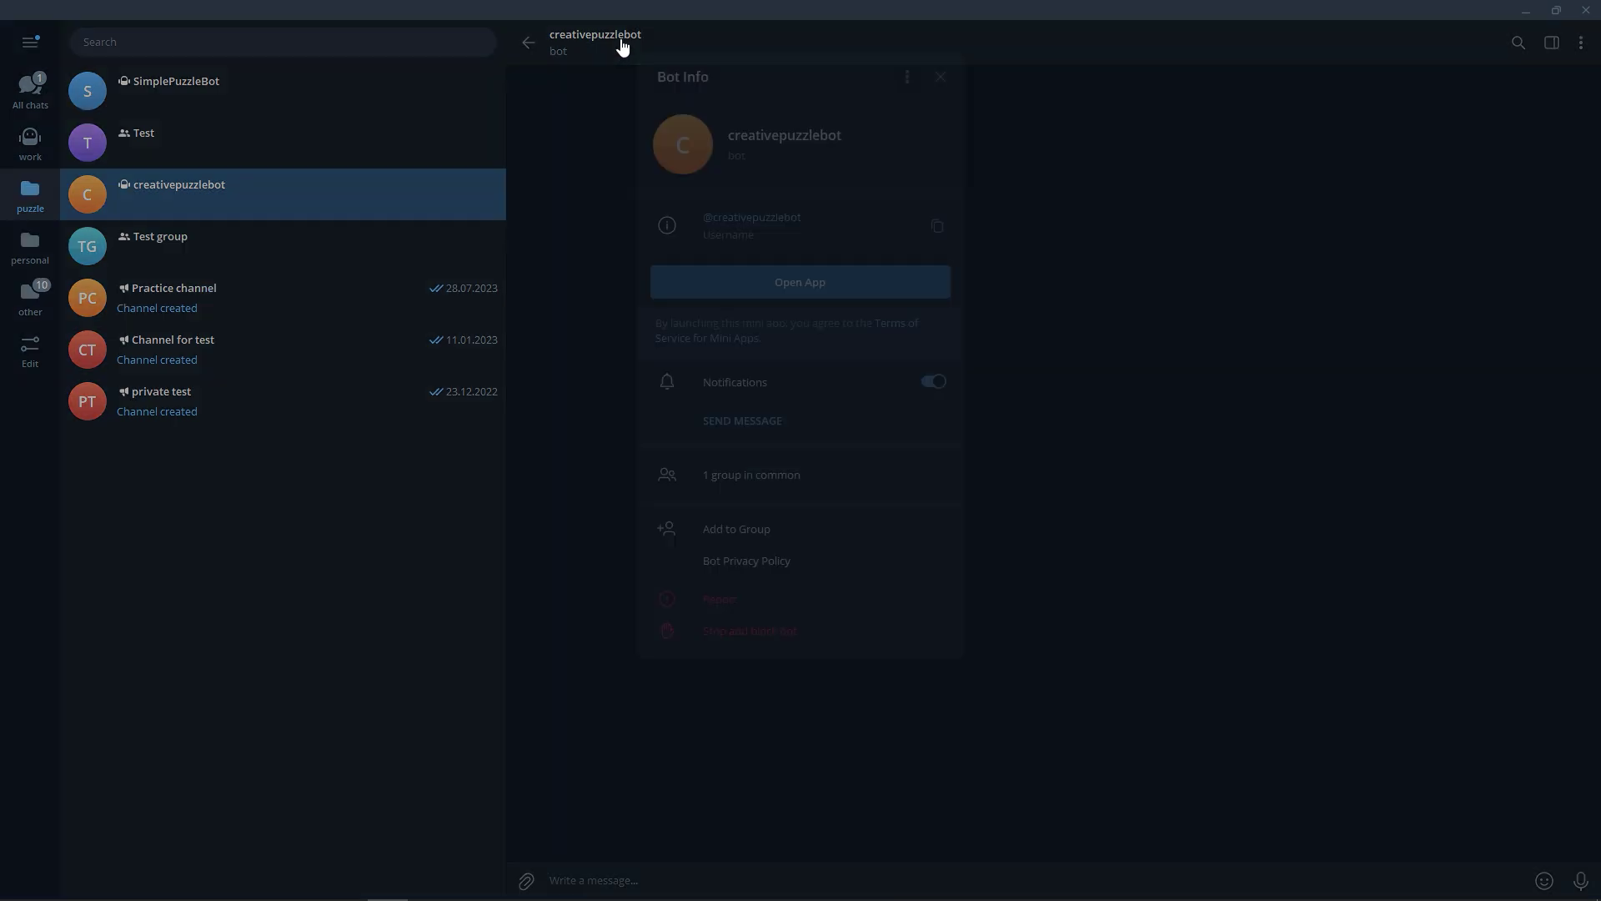
pyautogui.click(713, 283)
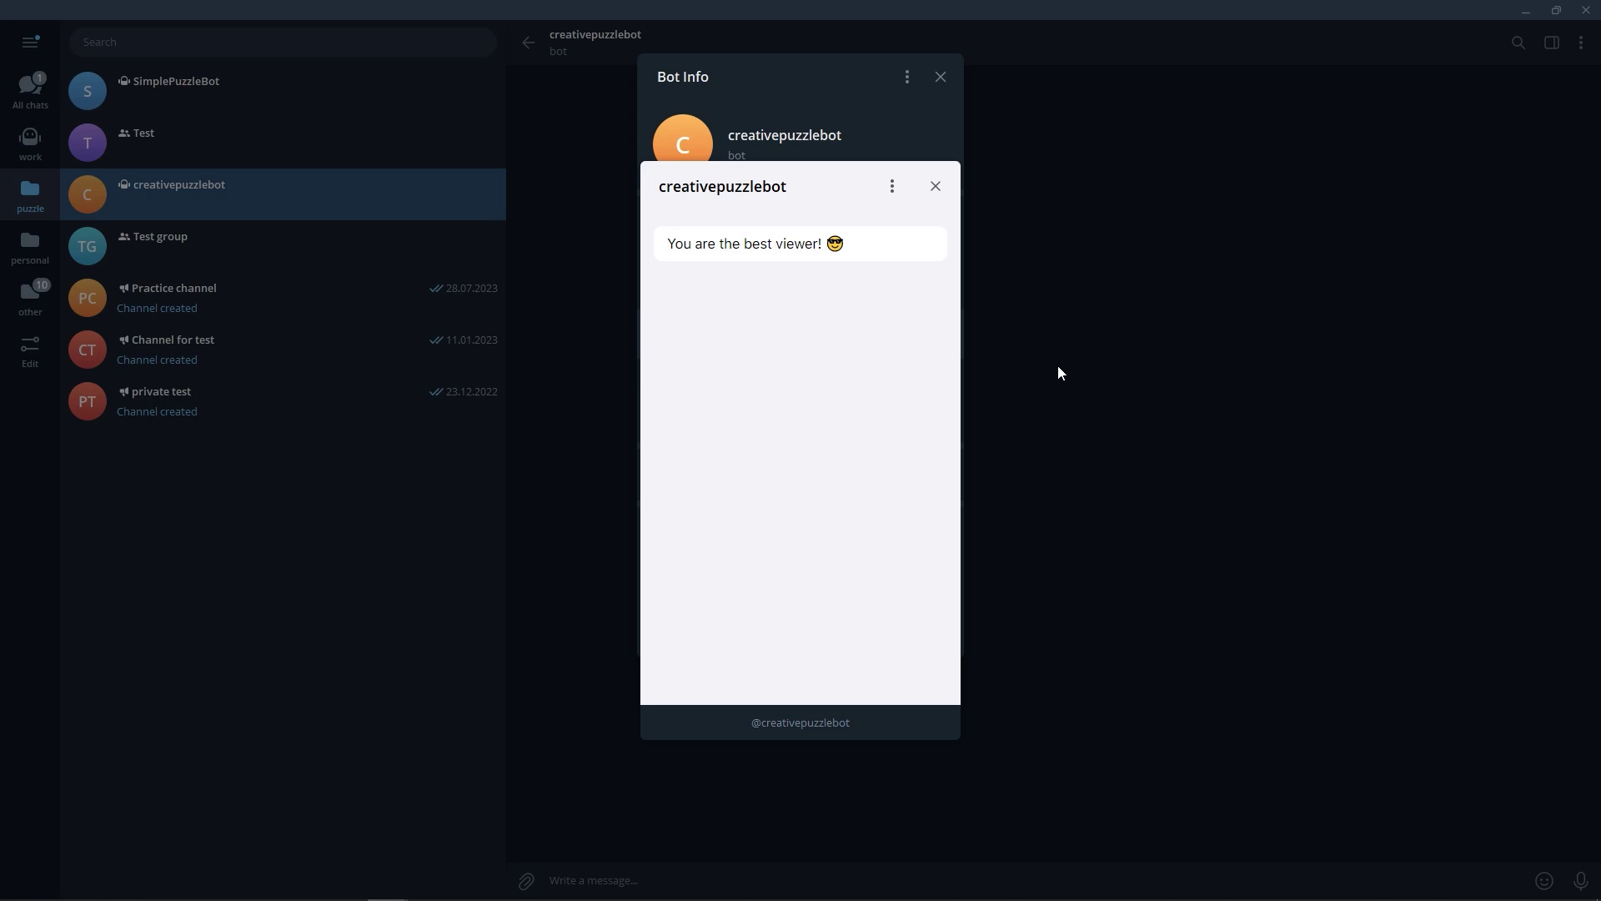
pyautogui.click(934, 186)
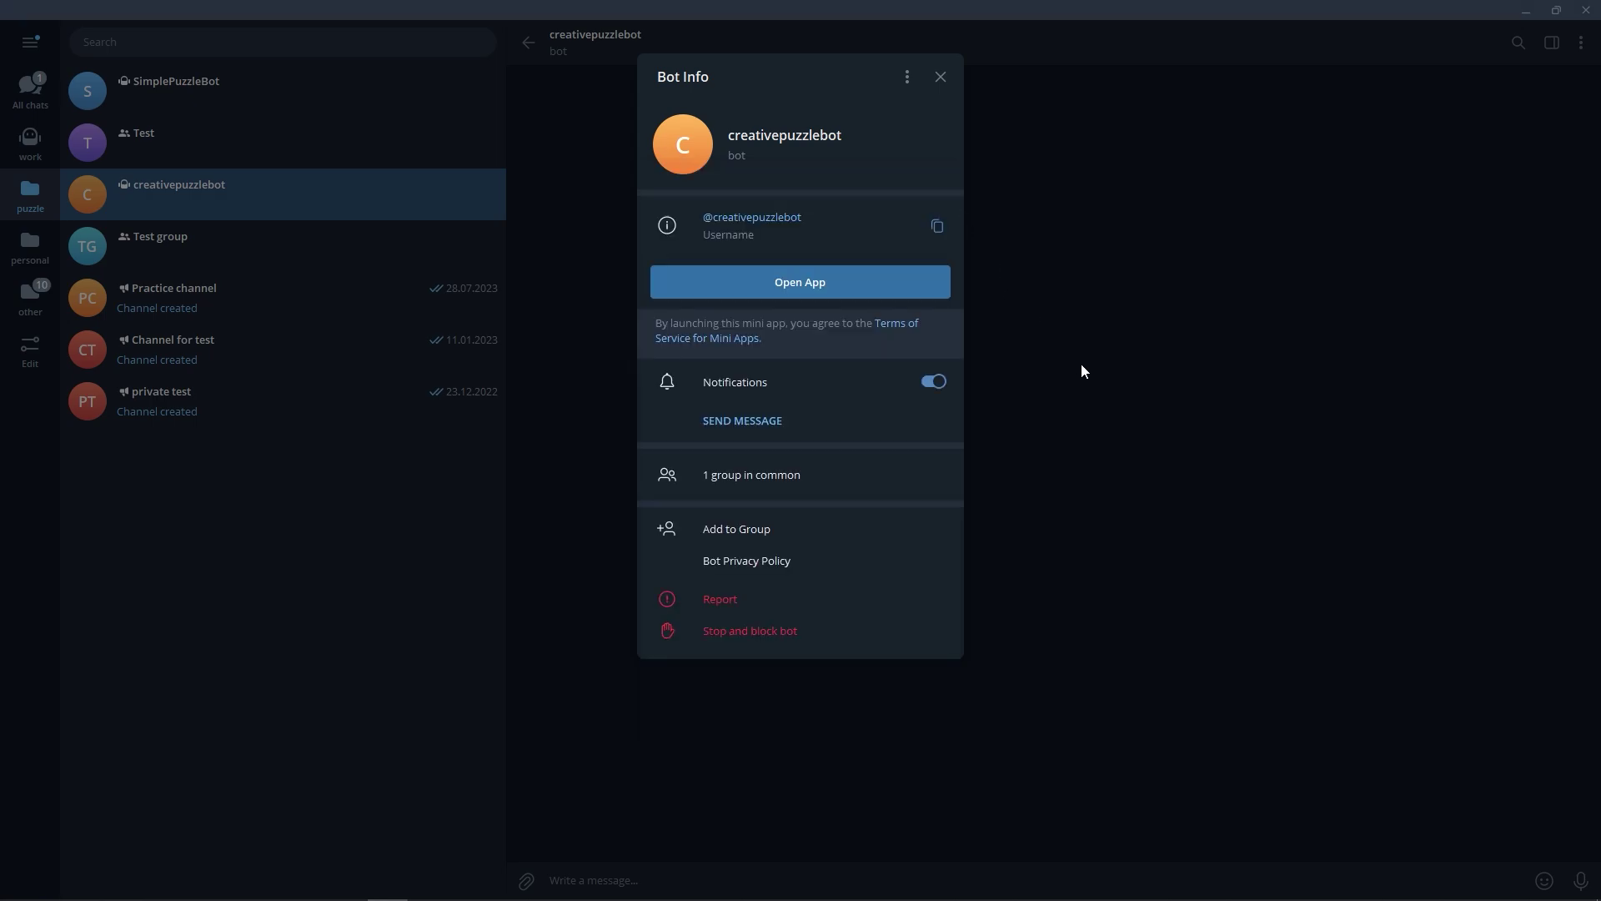
pyautogui.click(1111, 400)
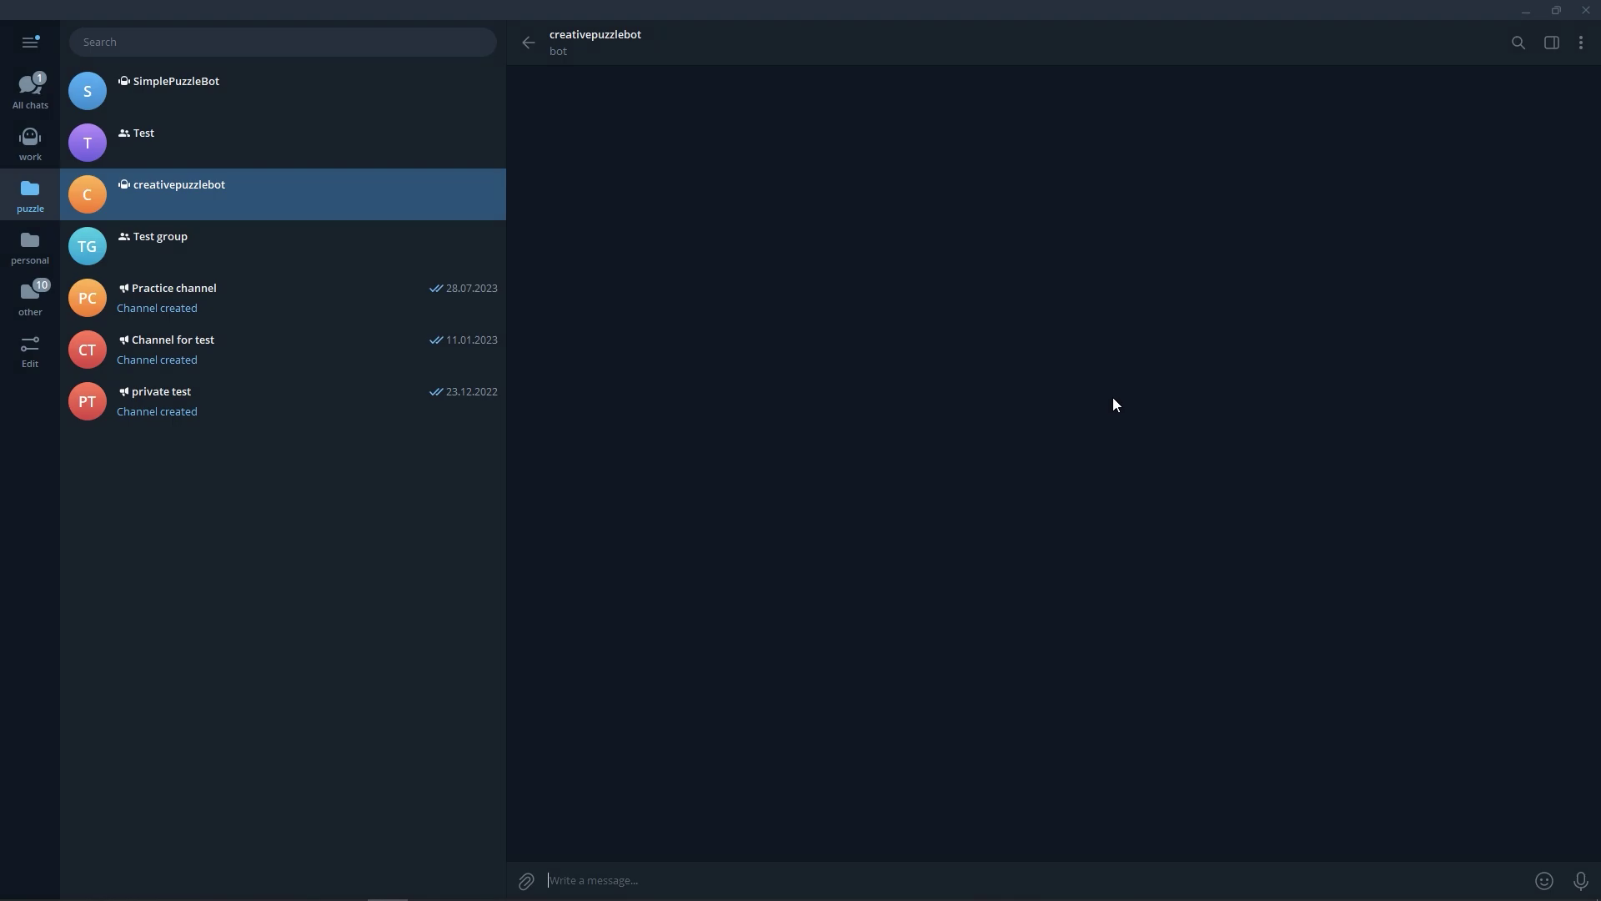
pyautogui.write('https://t.me/username_bot?startapp')
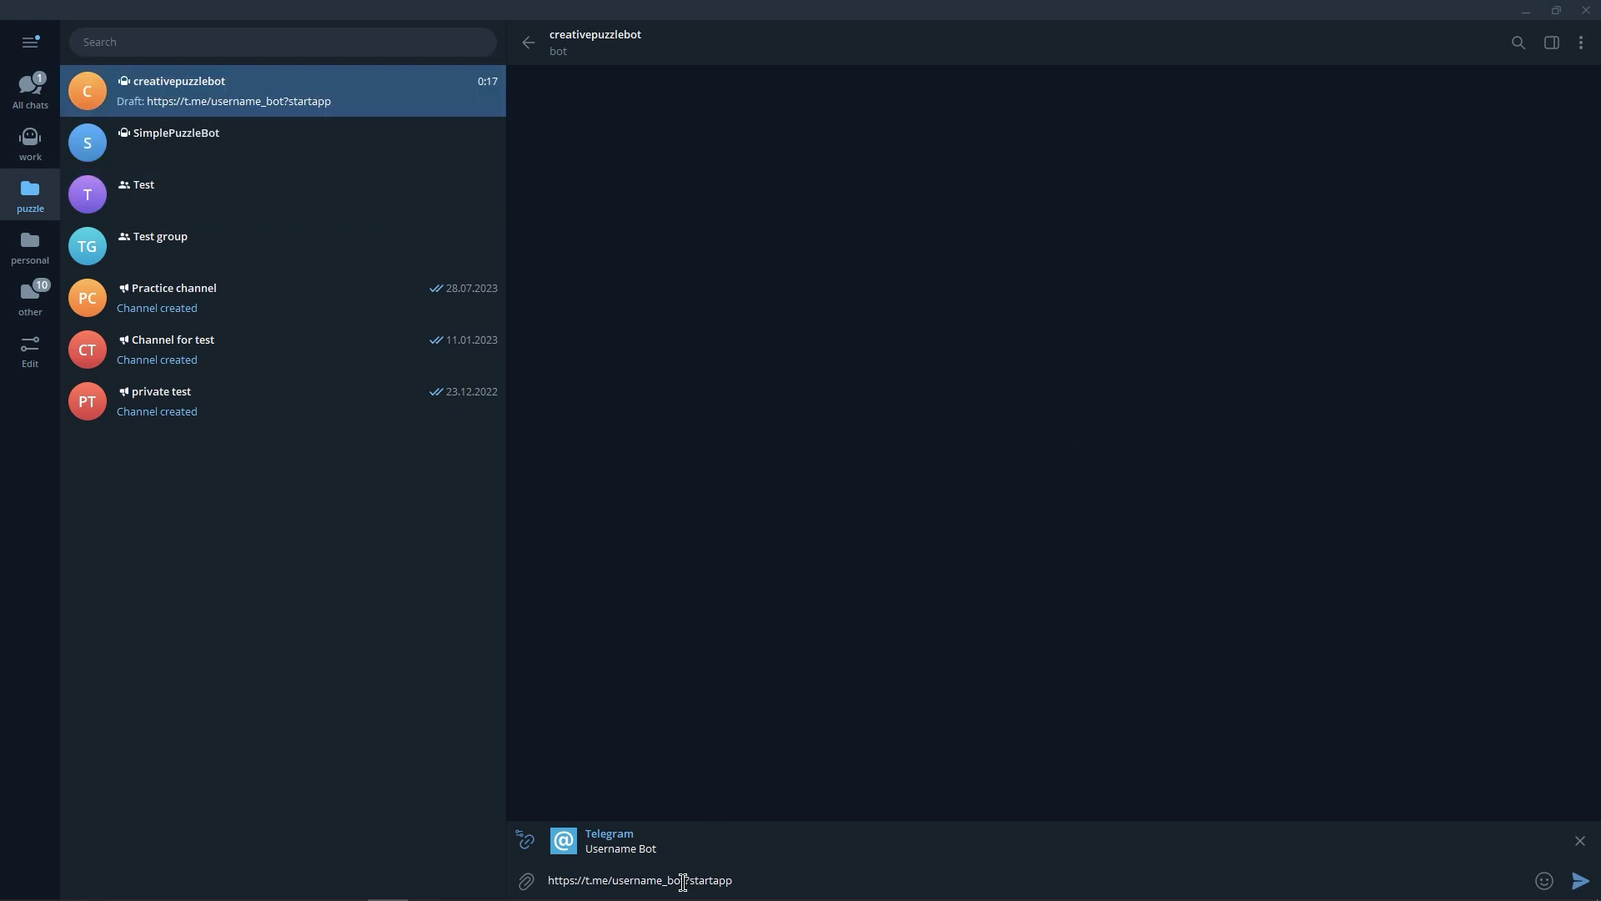
pyautogui.moveTo(680, 882); pyautogui.dragTo(616, 881)
pyautogui.write('cr')
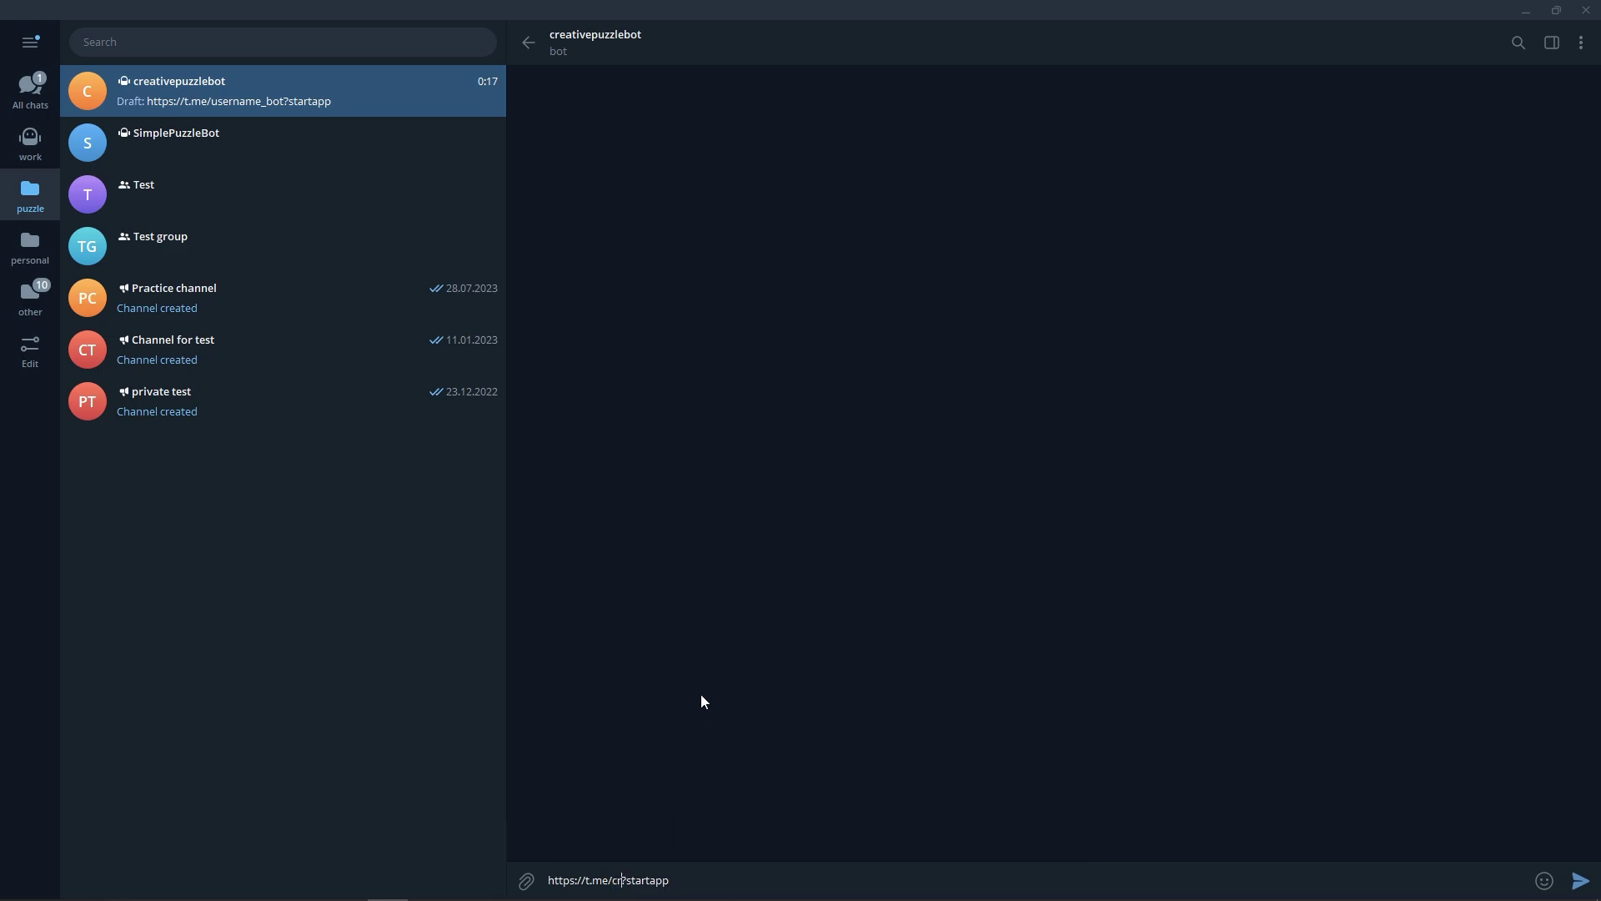
pyautogui.write('eativepuzzl')
pyautogui.write('ebot')
pyautogui.press('Return')
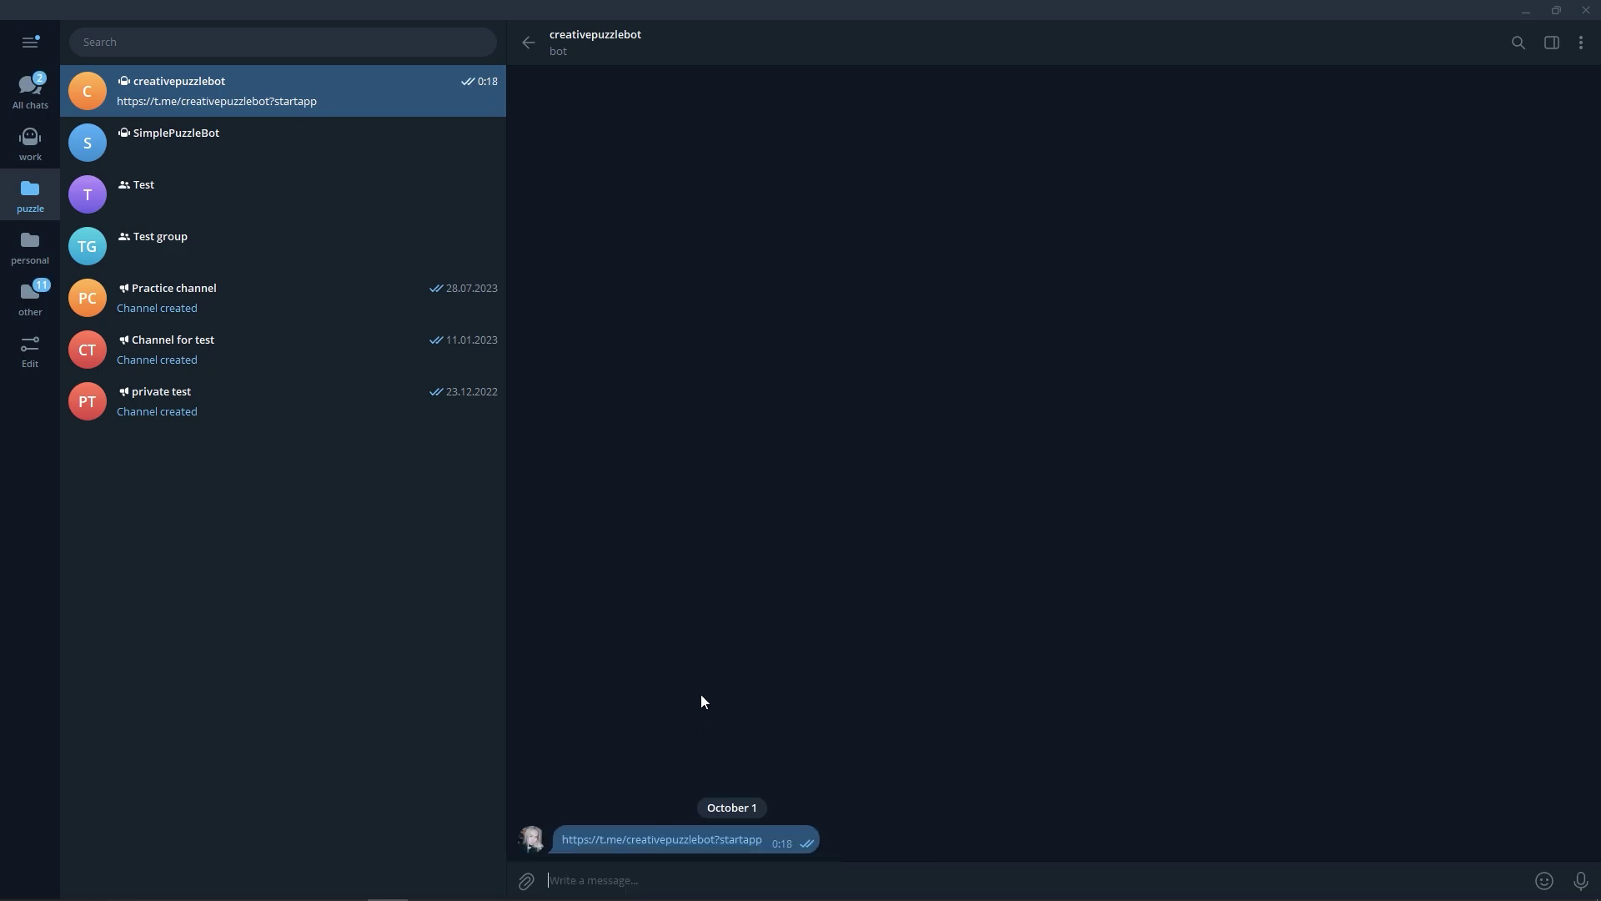
pyautogui.click(673, 841)
pyautogui.click(902, 520)
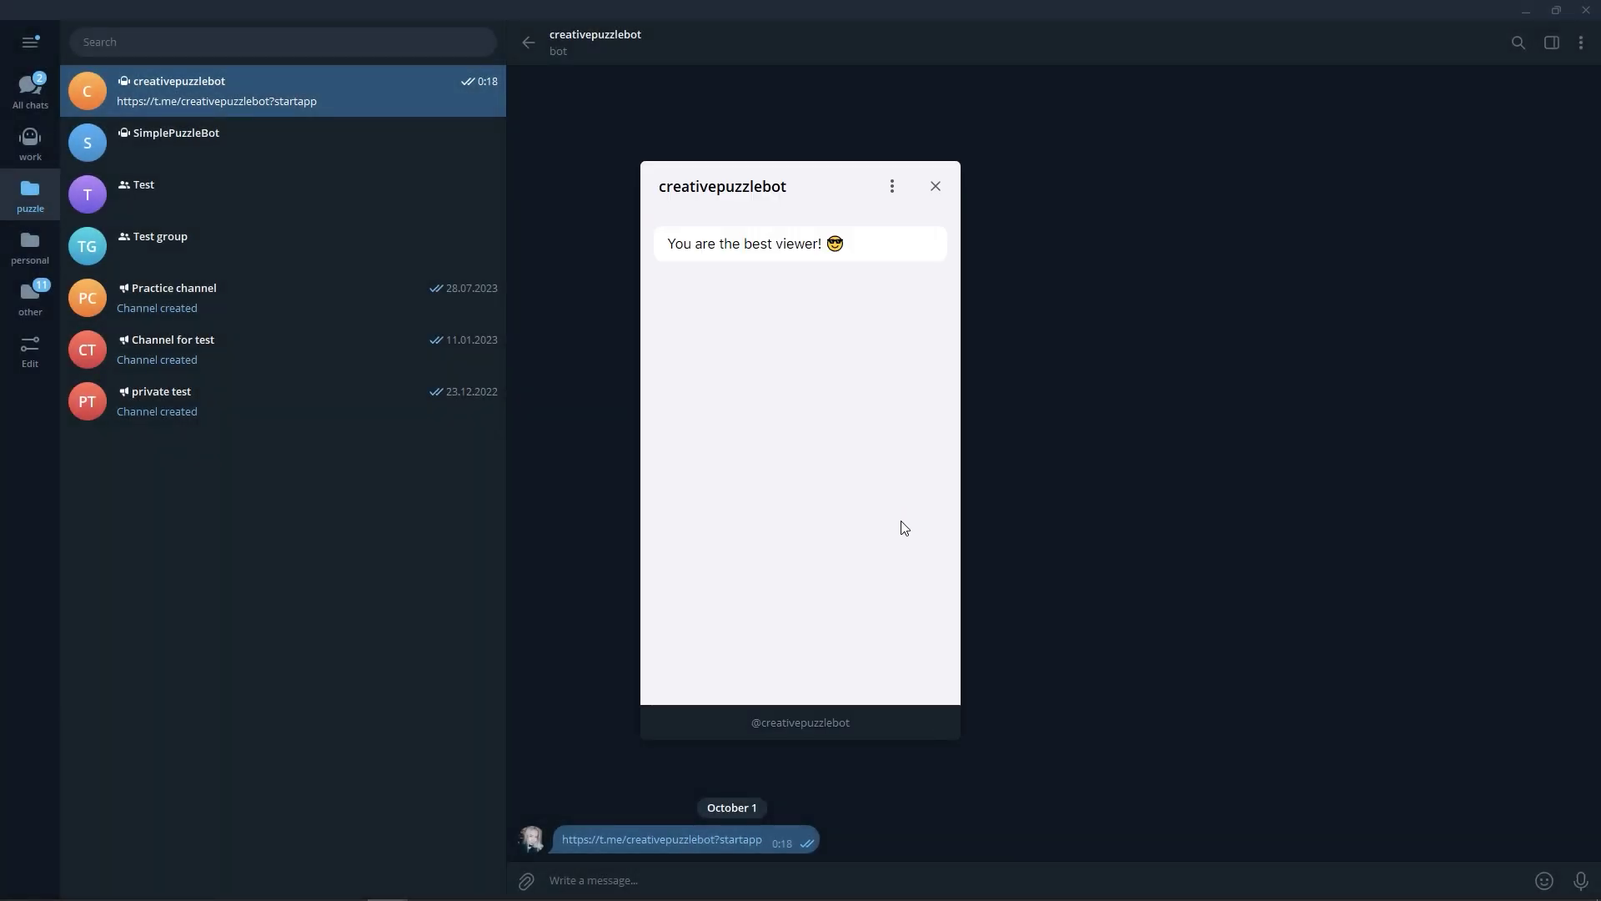
pyautogui.click(932, 189)
pyautogui.click(529, 42)
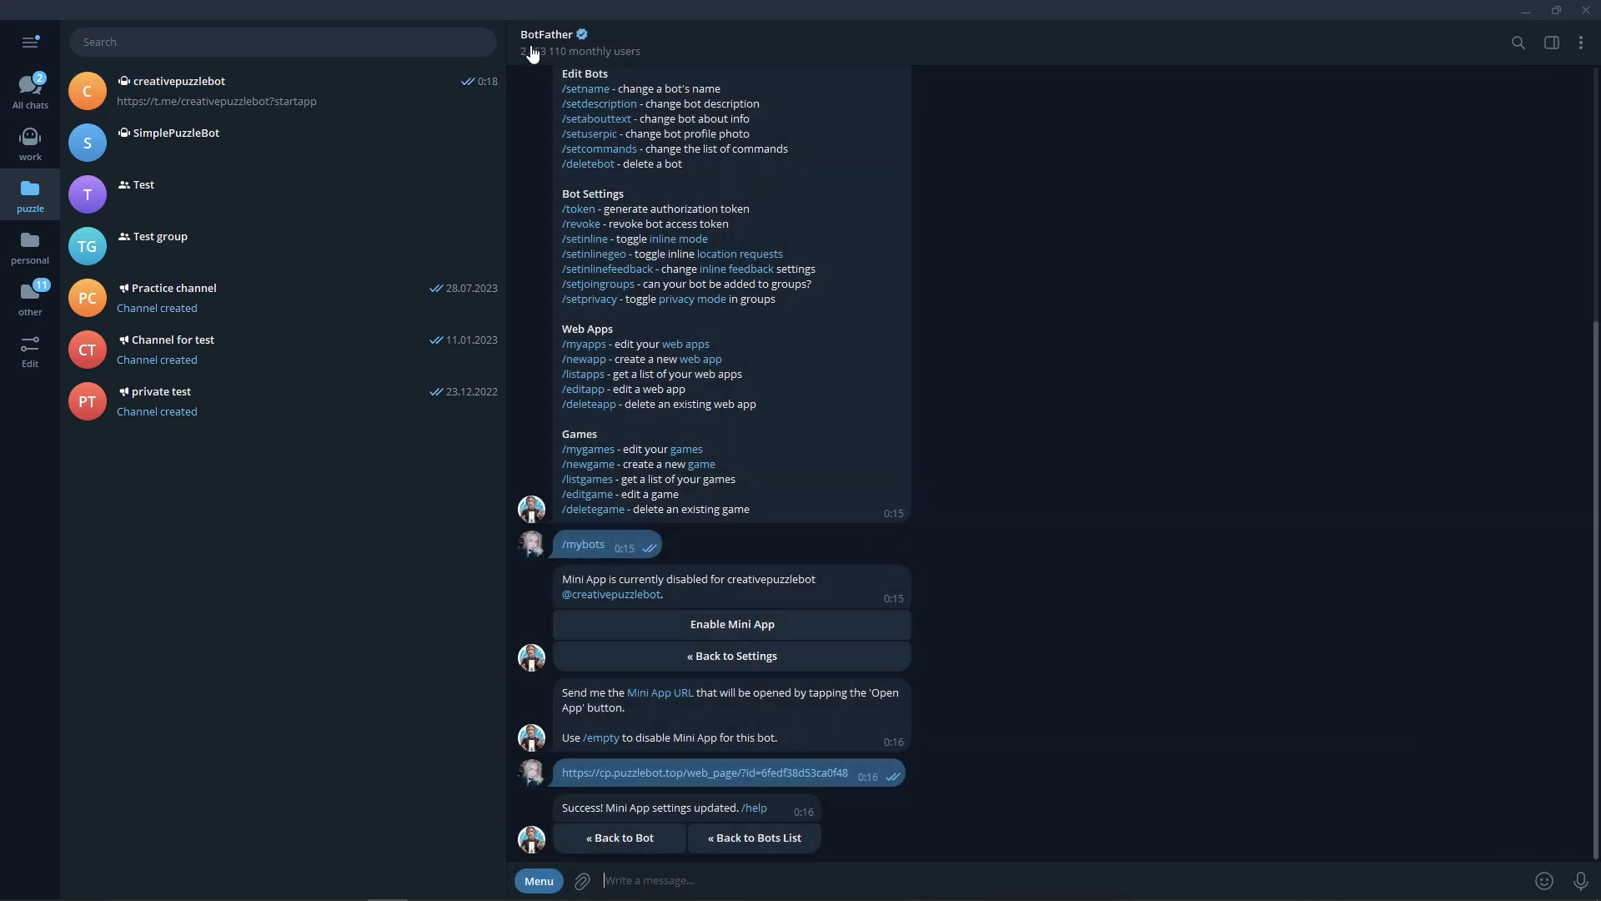
pyautogui.write('/new')
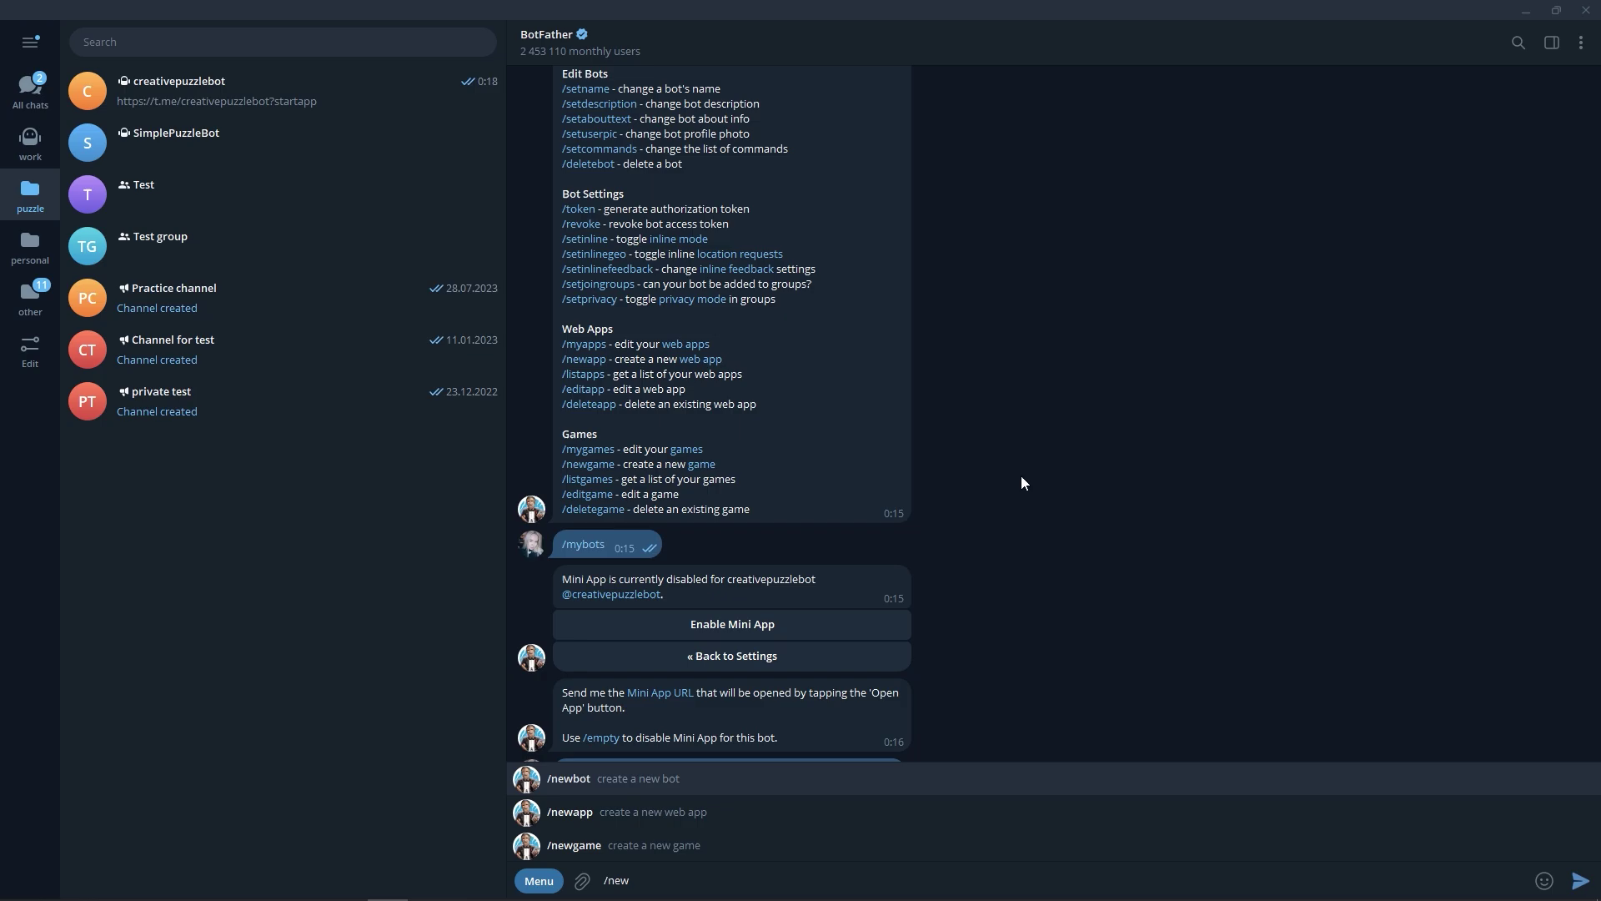
pyautogui.click(971, 819)
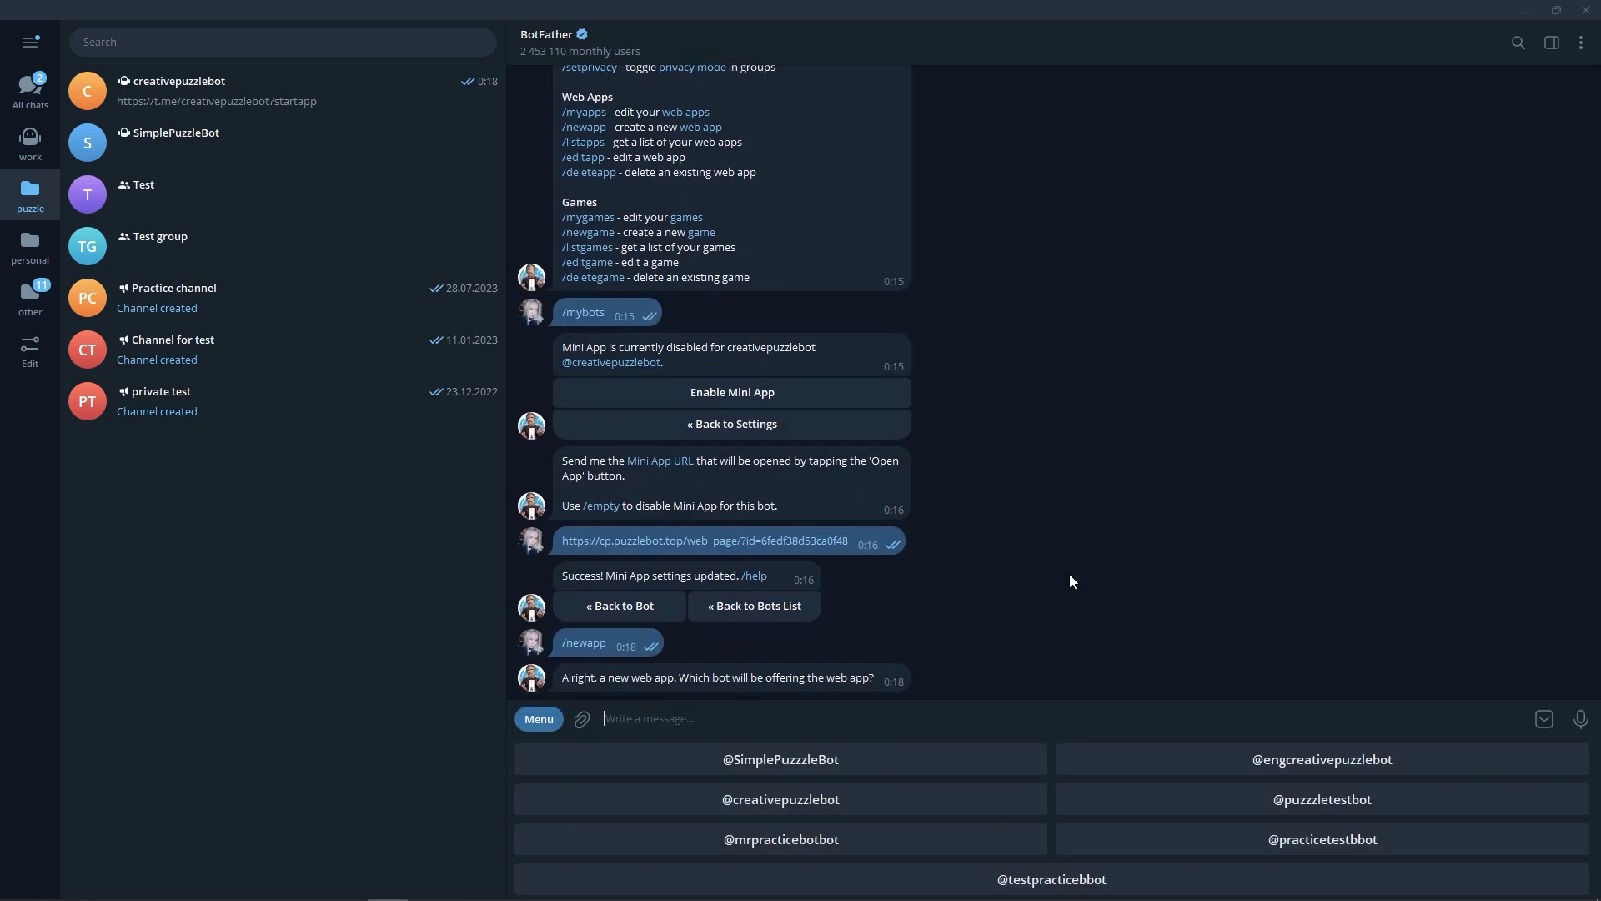
pyautogui.click(966, 801)
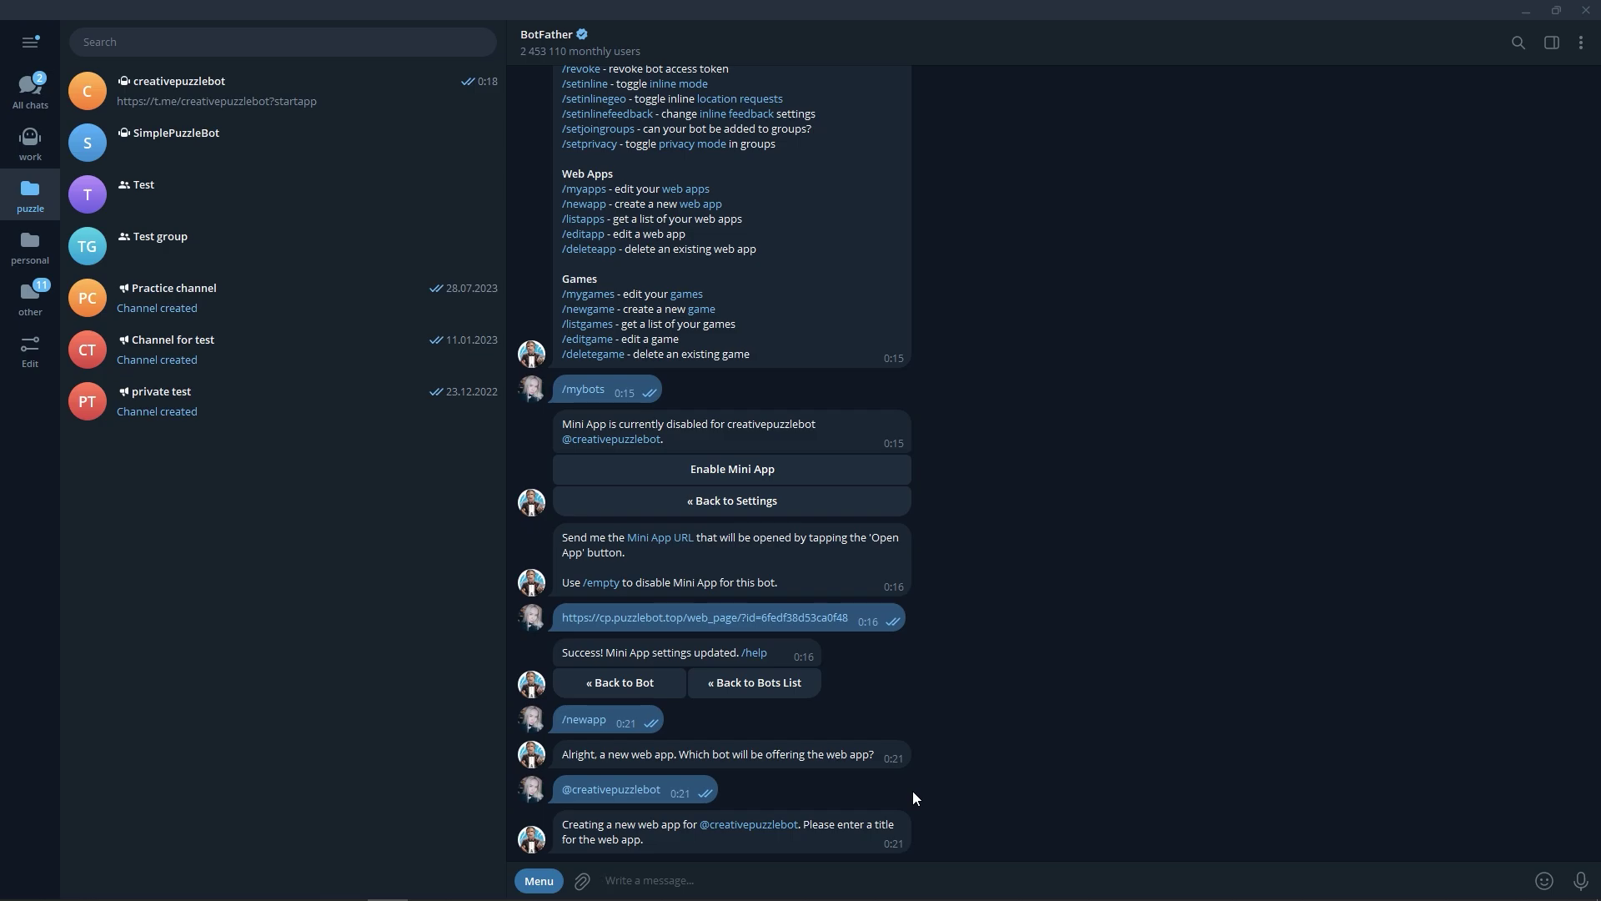
# Step: Send the title 'Mini-App Title' and description 'Short description'
pyautogui.write('Mini-A')
pyautogui.write('pp Title')
pyautogui.press('Return')
pyautogui.write('S')
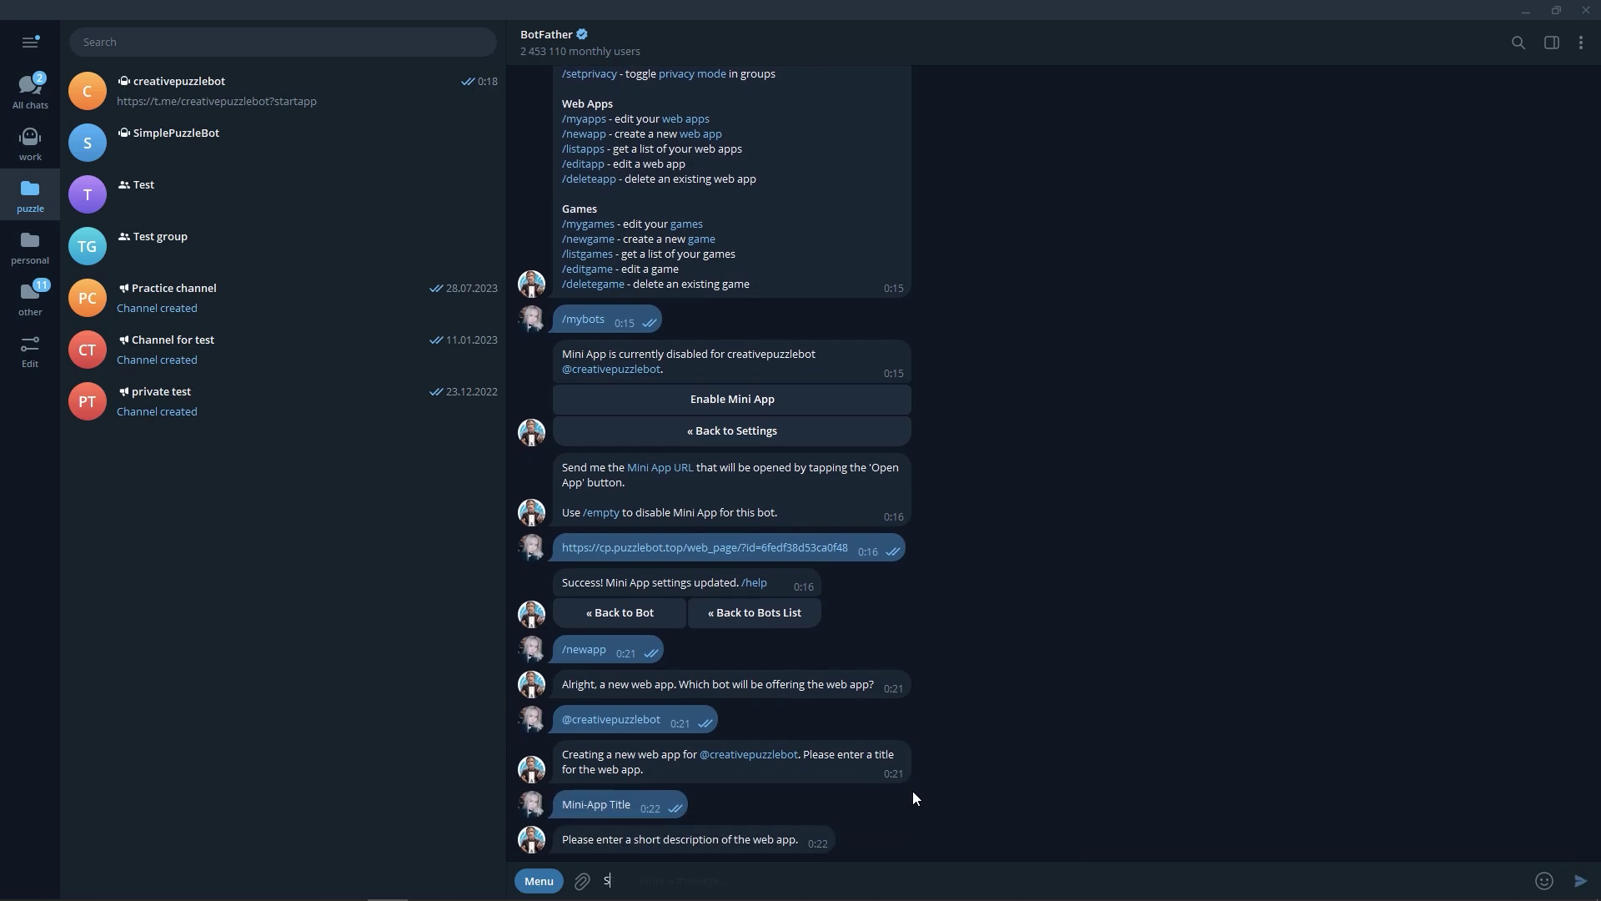
pyautogui.write('hort descr')
pyautogui.write('iption')
pyautogui.press('Return')
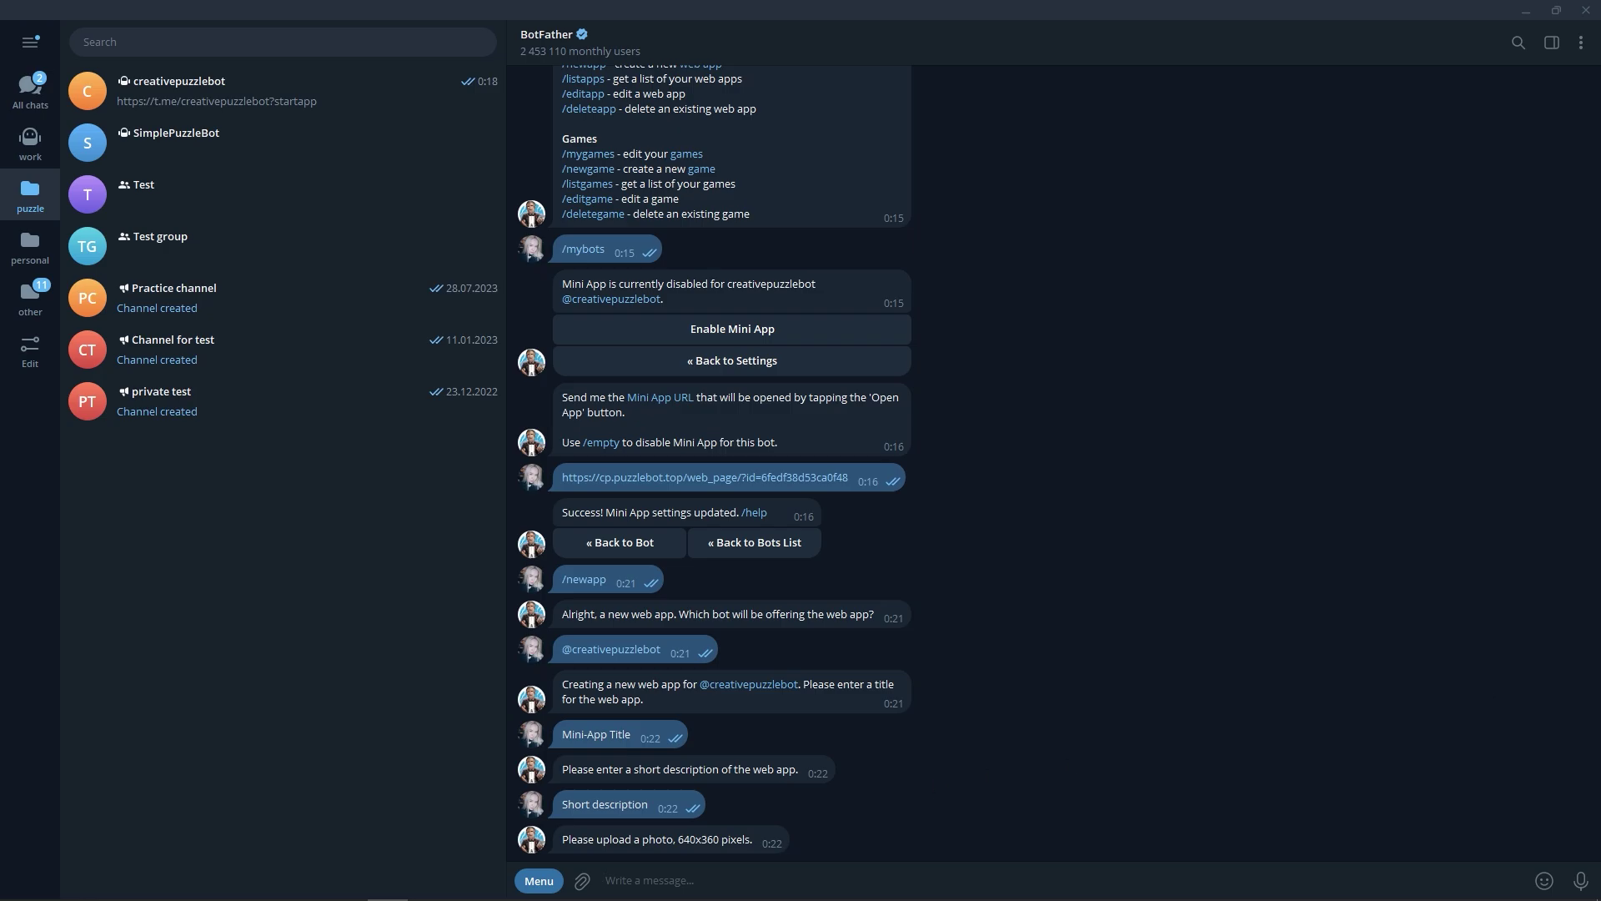
# Step: Send the cover image to BotFather and skip the demo GIF with /empty
pyautogui.moveTo(1600, 601)
pyautogui.mouseDown()
pyautogui.moveTo(1170, 603)
pyautogui.moveTo(1101, 629)
pyautogui.mouseUp()
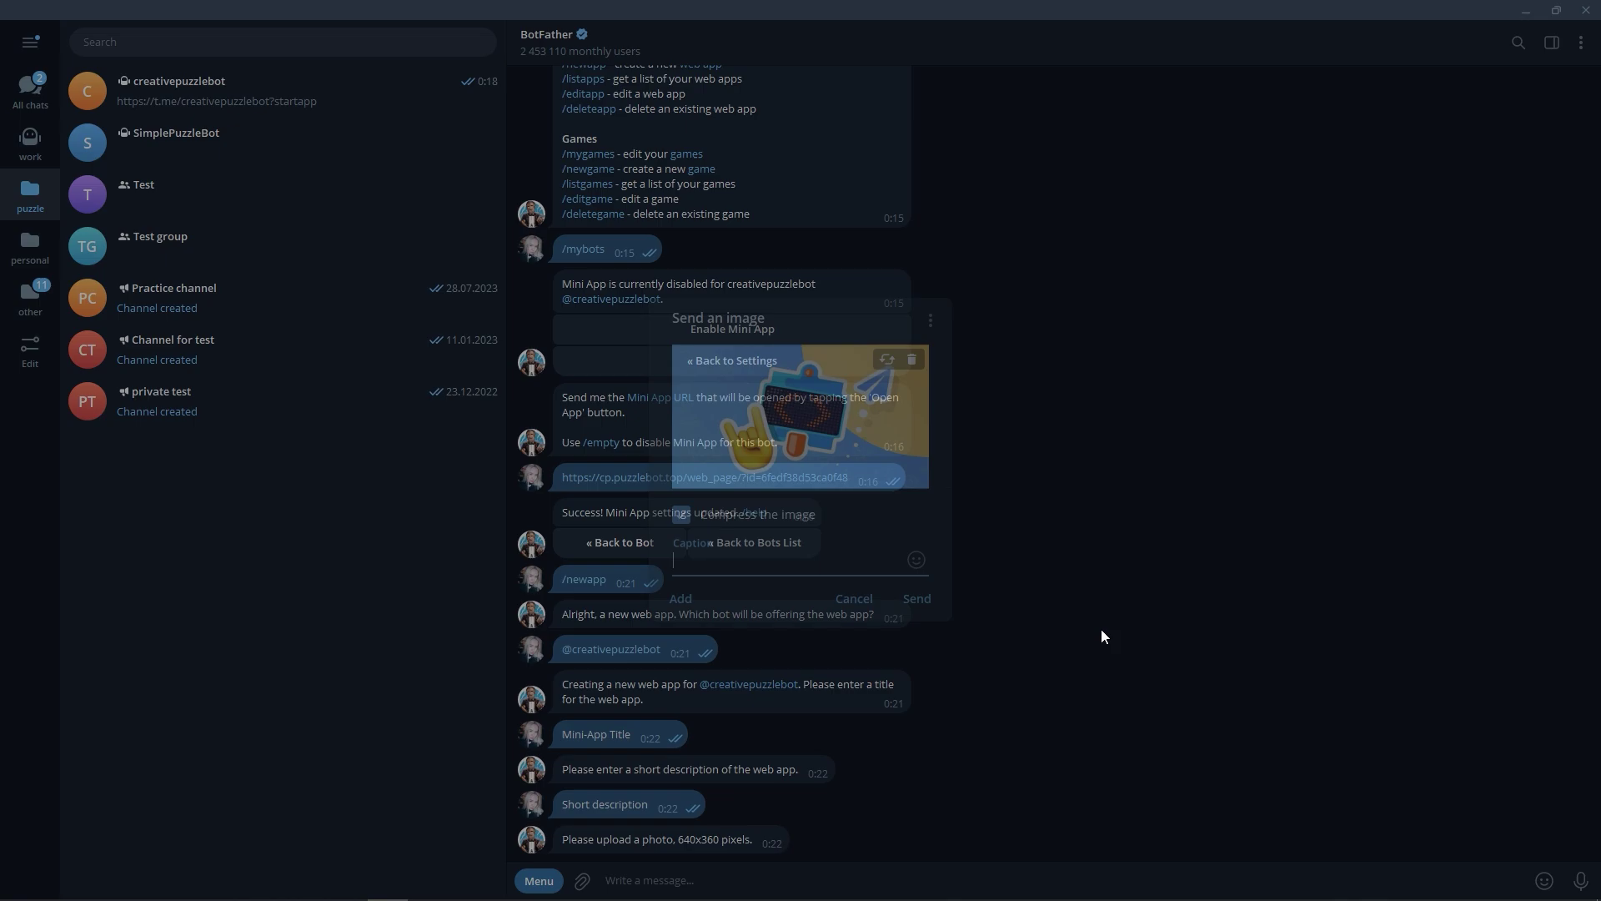
pyautogui.click(917, 599)
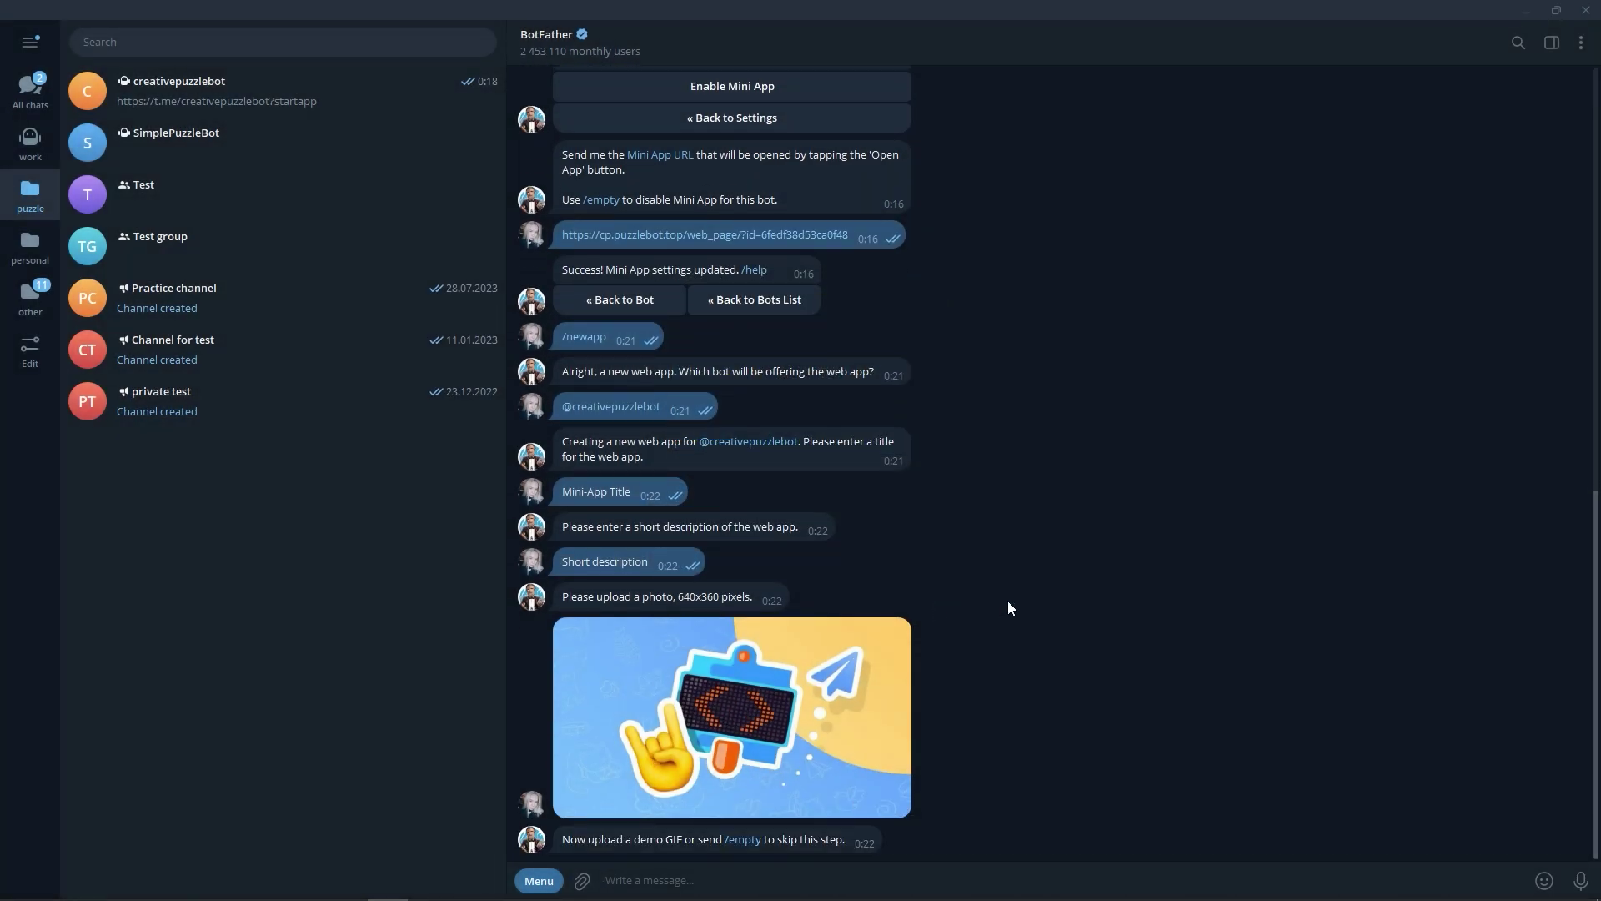
pyautogui.click(755, 843)
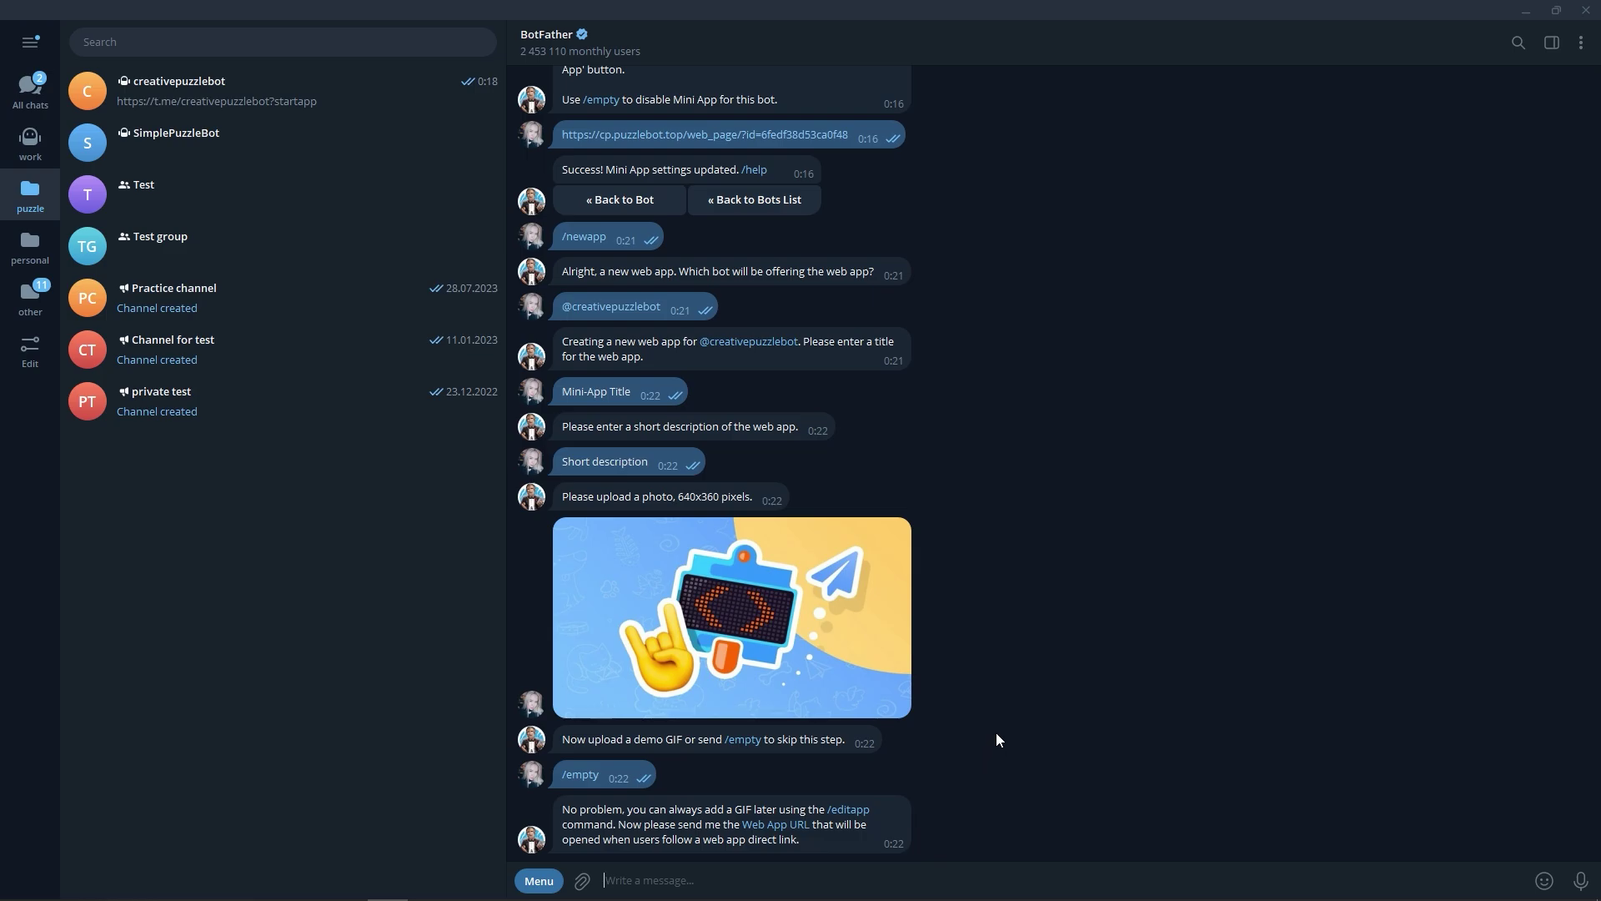
# Step: Send the puzzlebot web page URL and the short name simpleminiapp
pyautogui.write('https://cp.puzzlebot.top/web_page/?id=6fedf38d53ca0f48')
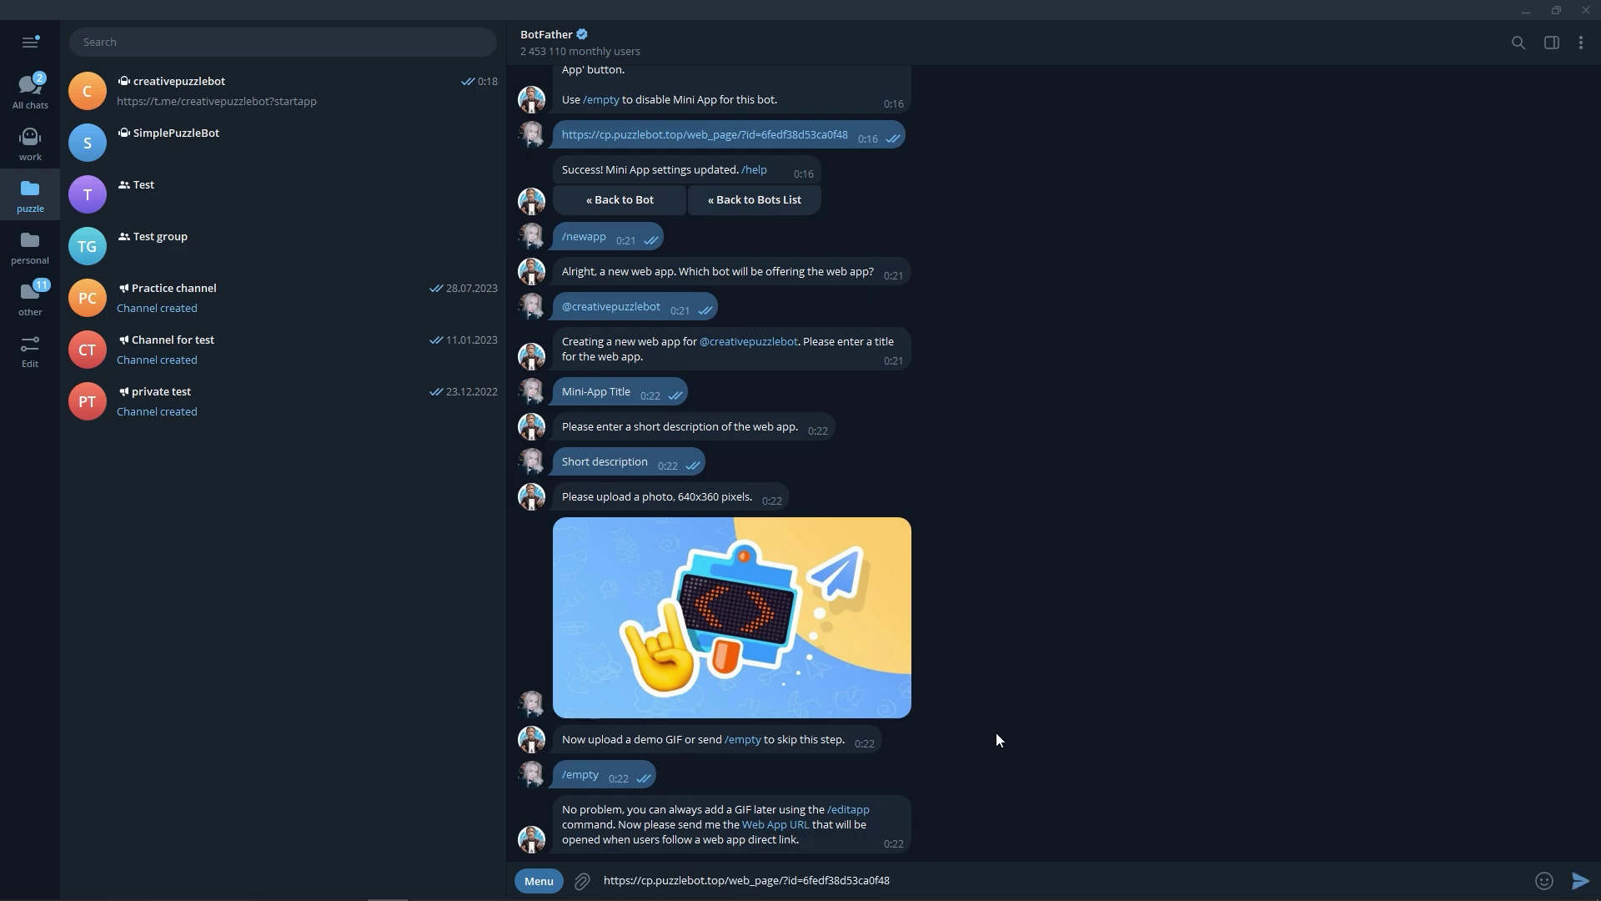
pyautogui.press('Return')
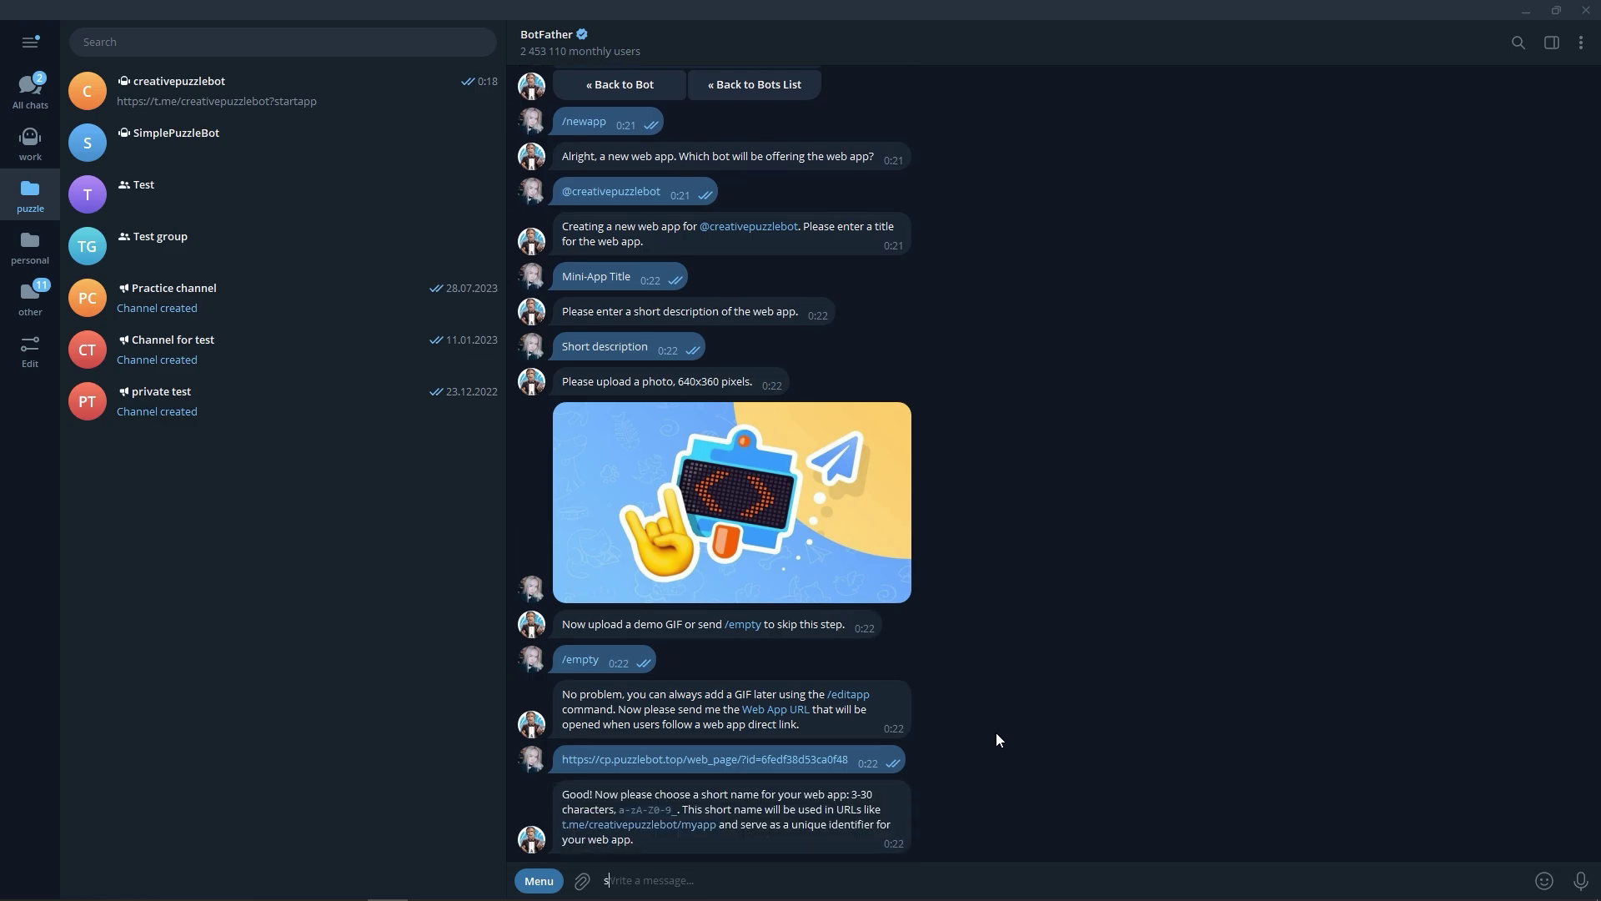
pyautogui.write('imple')
pyautogui.write('minia')
pyautogui.write('pp')
pyautogui.press('Return')
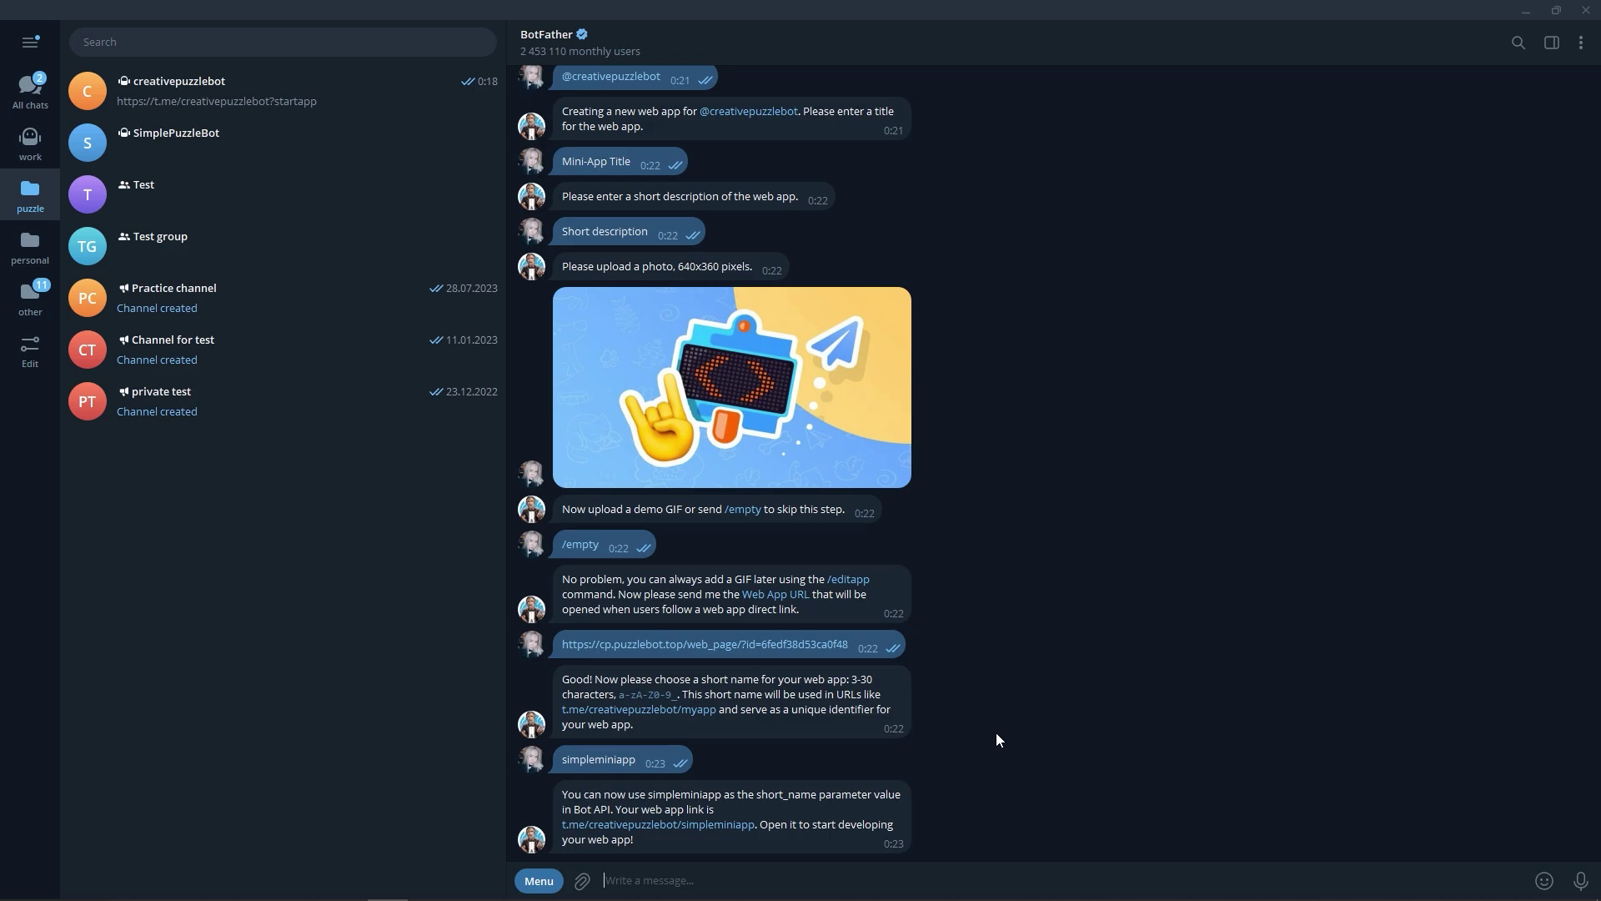
# Step: Open the t.me/creativepuzzlebot/simpleminiapp link and confirm launching the mini app
pyautogui.doubleClick(714, 827)
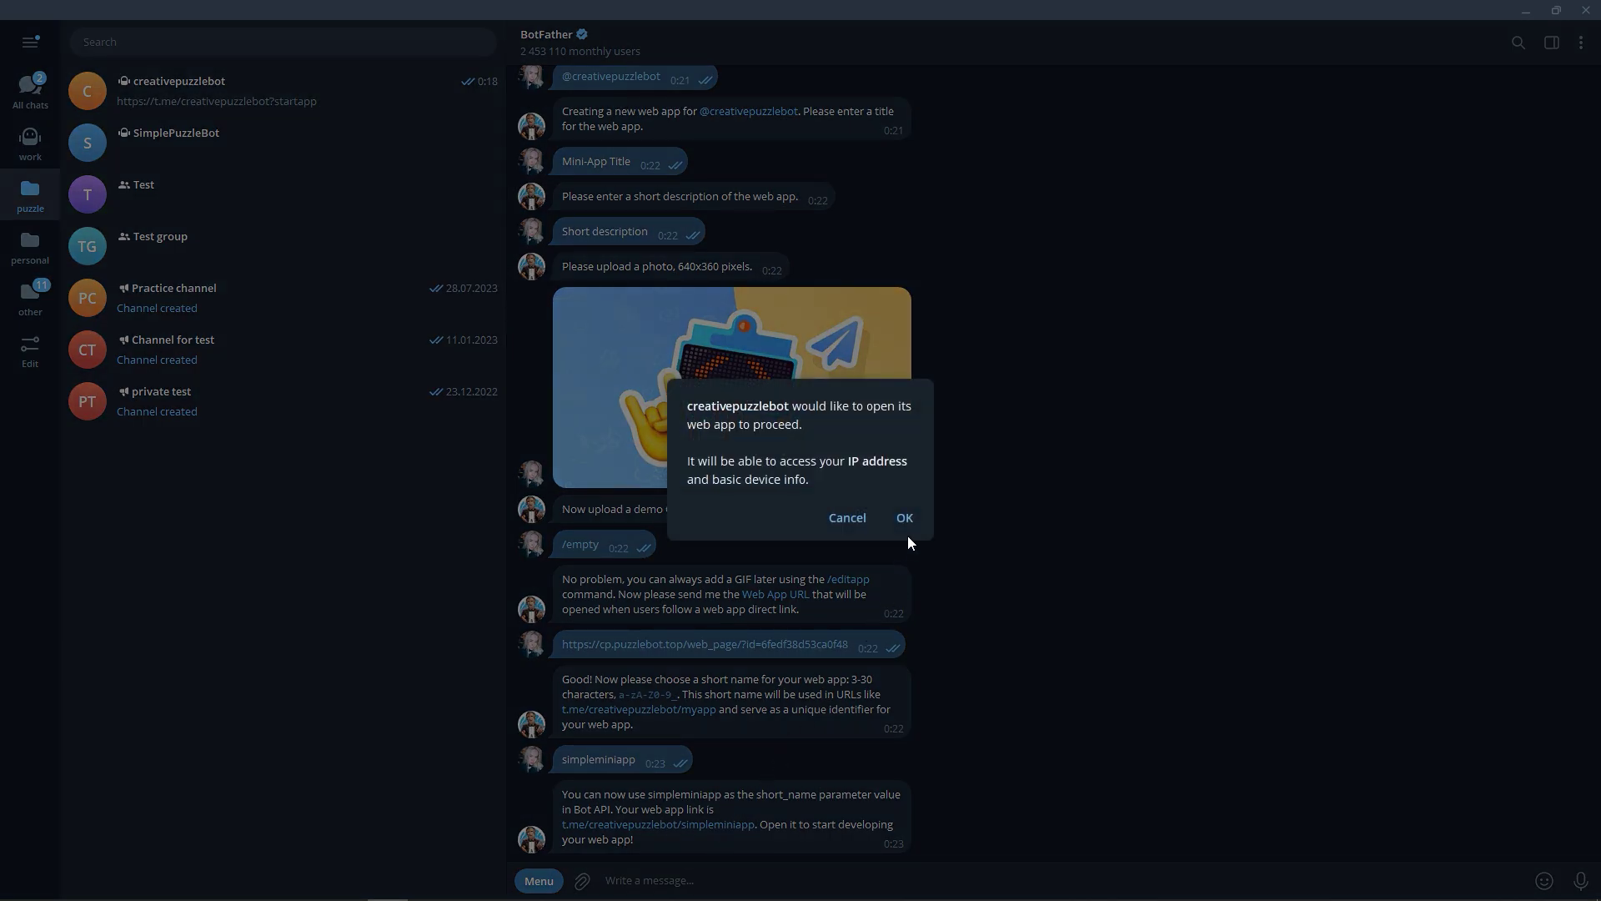
pyautogui.click(906, 522)
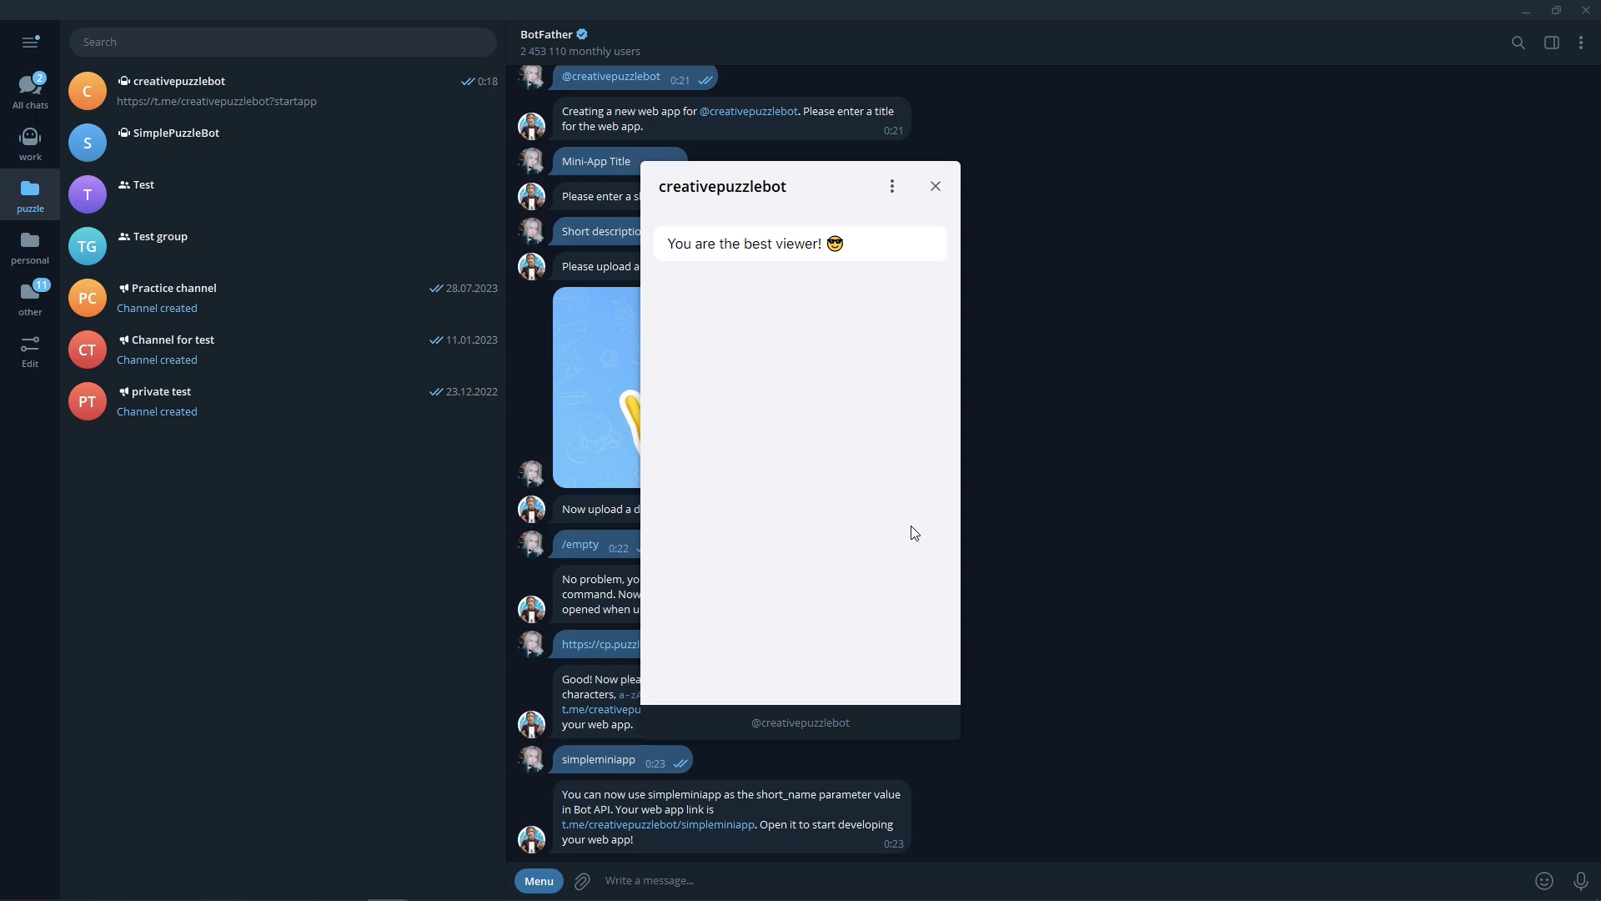
# Step: Close the mini app and reach creativepuzzlebot's Configure menu button option via /mybots
pyautogui.click(935, 186)
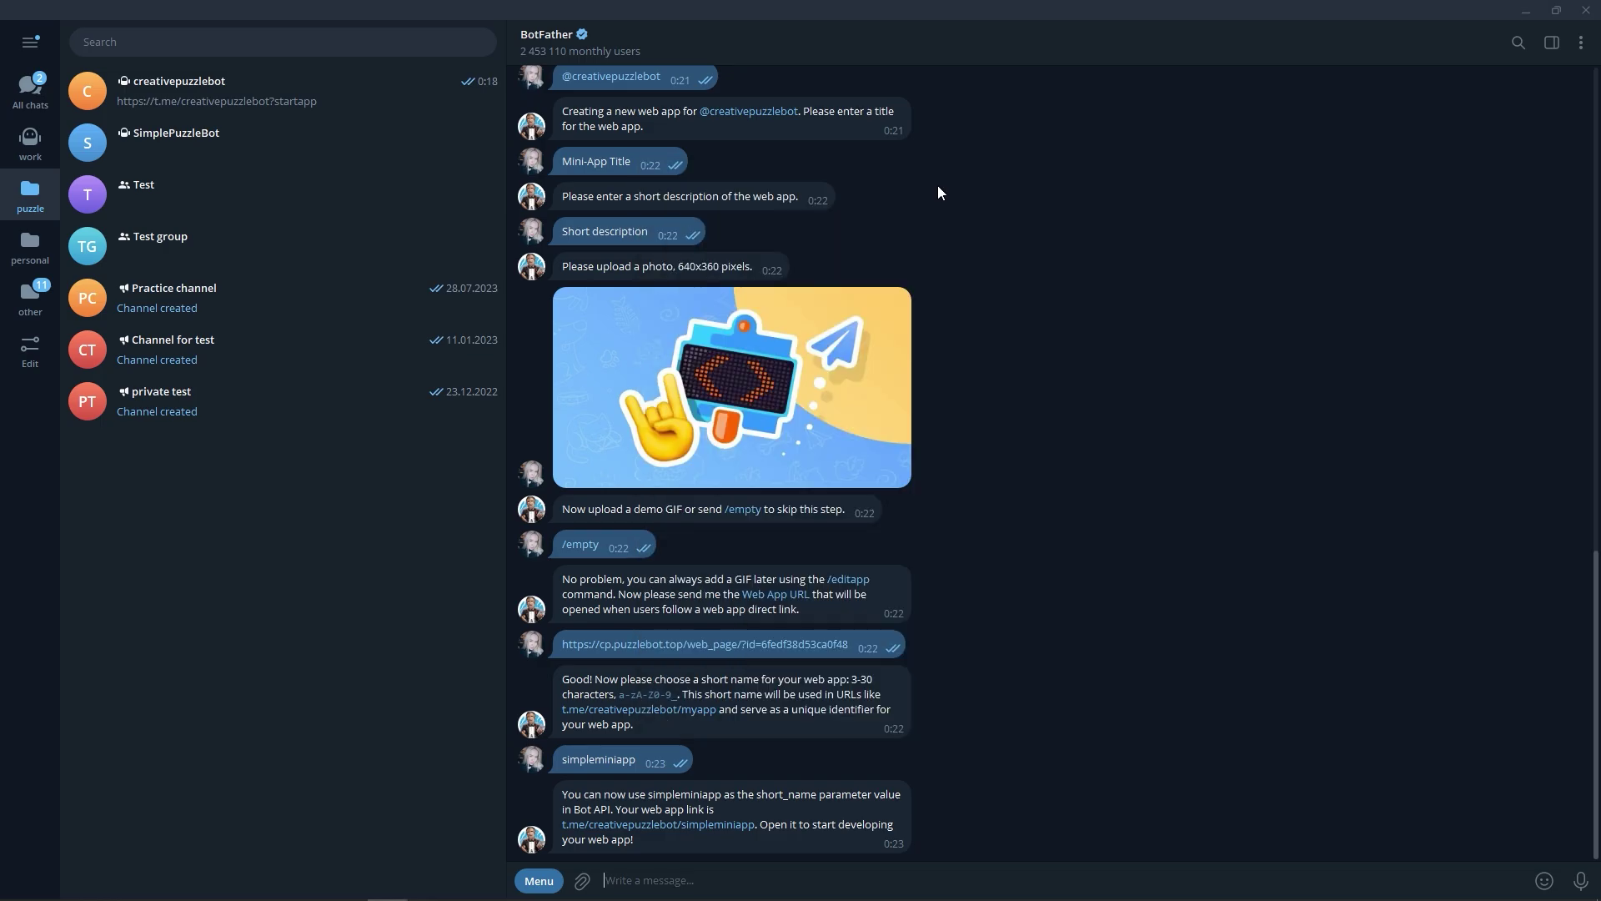
pyautogui.write('/')
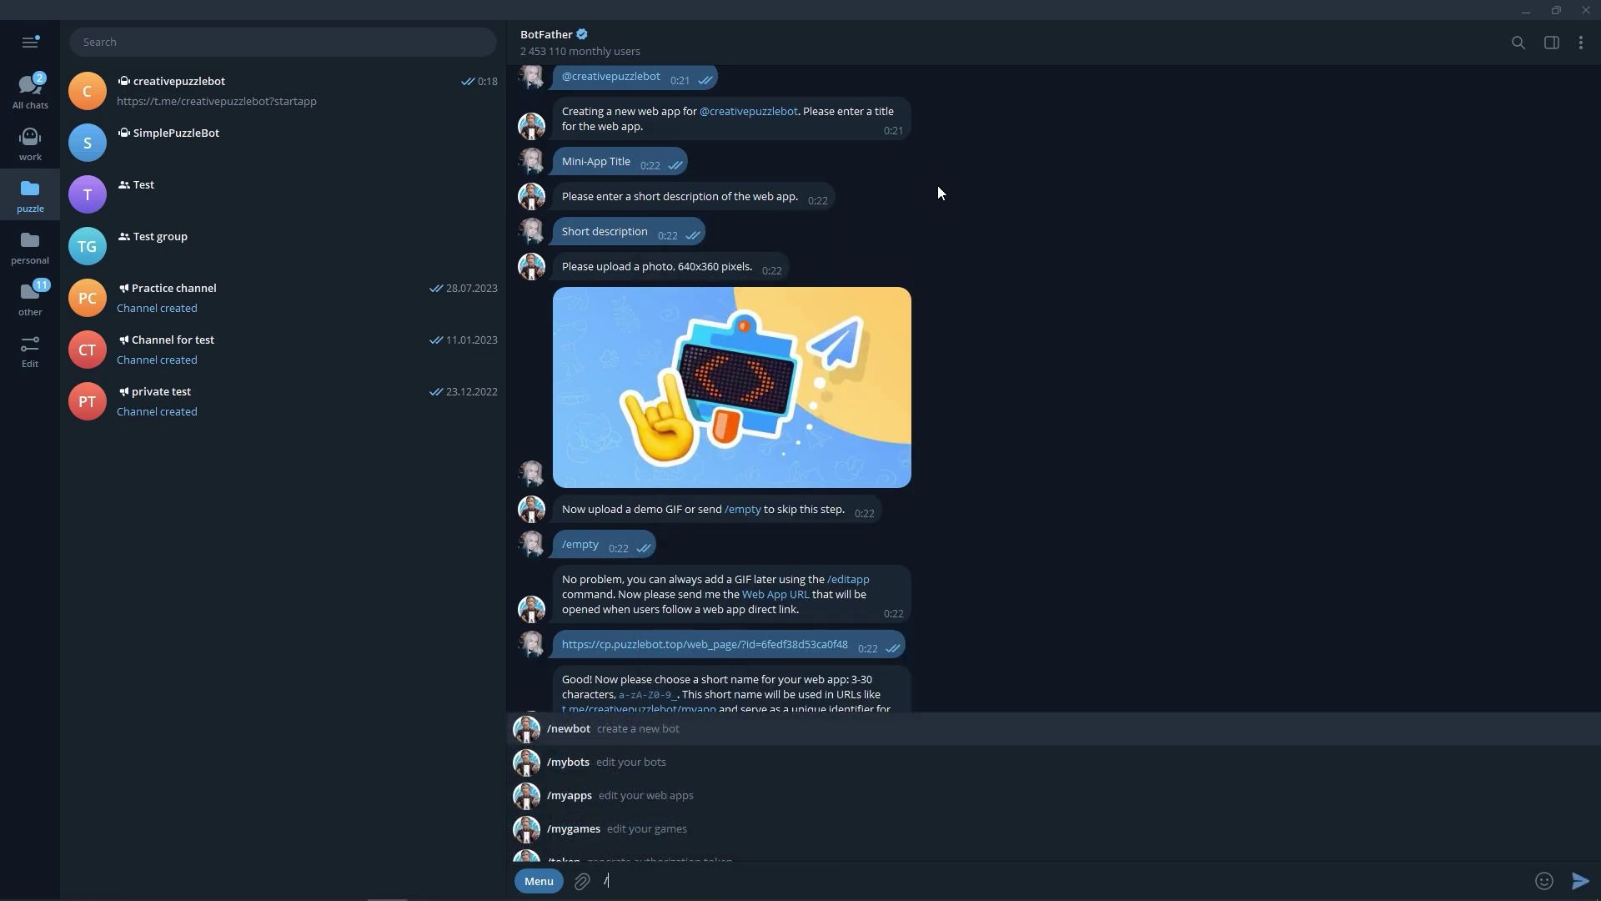
pyautogui.write('my')
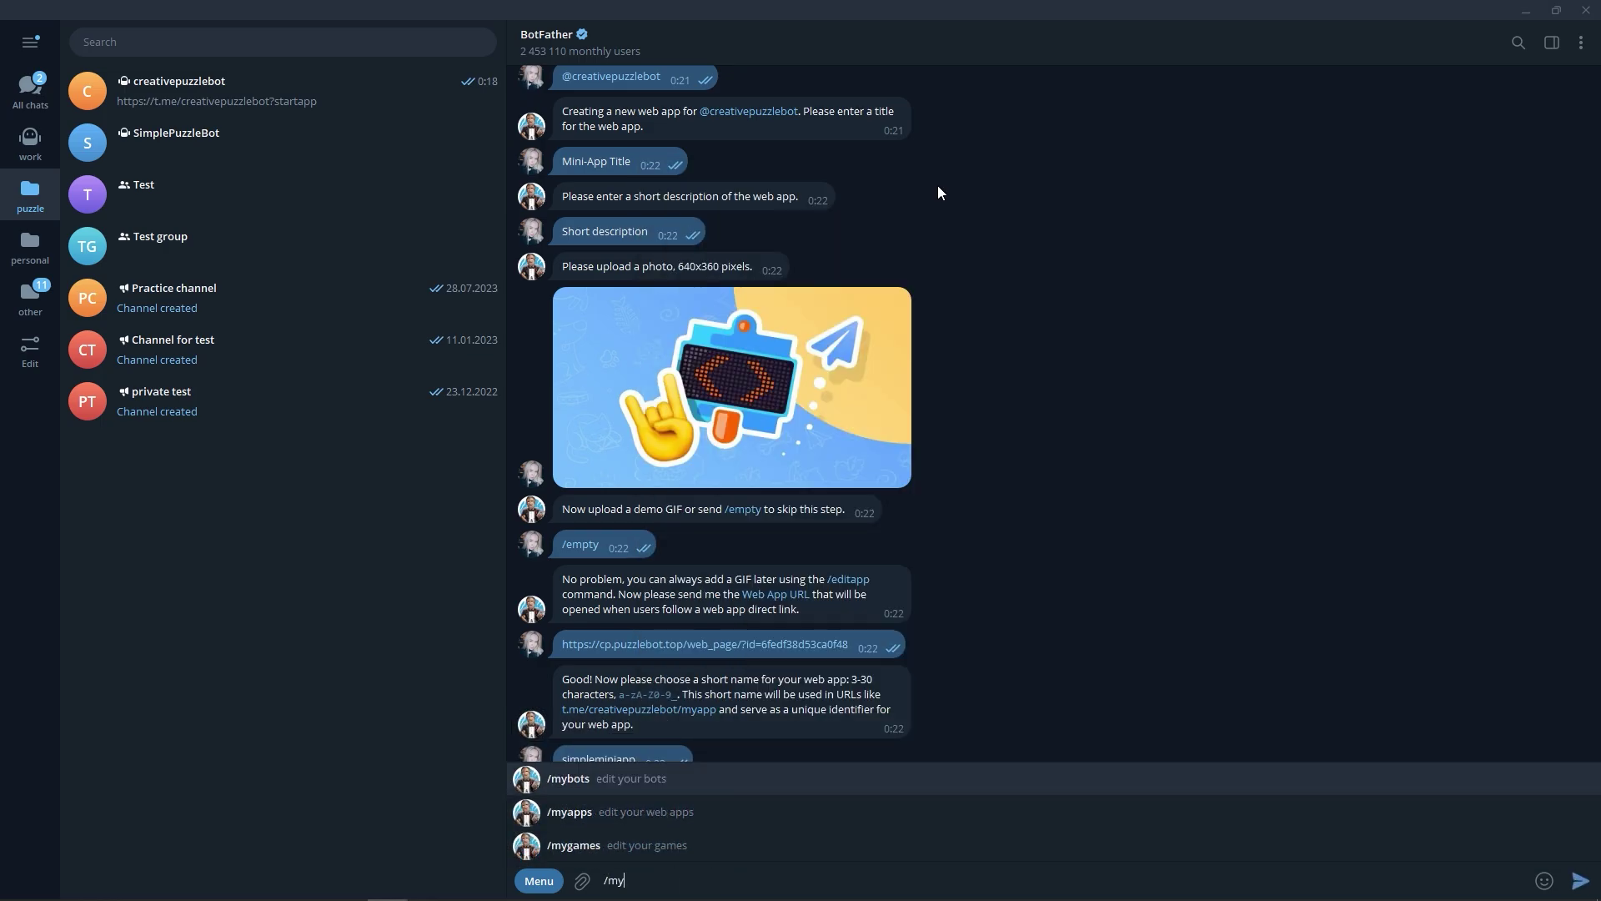
pyautogui.click(731, 778)
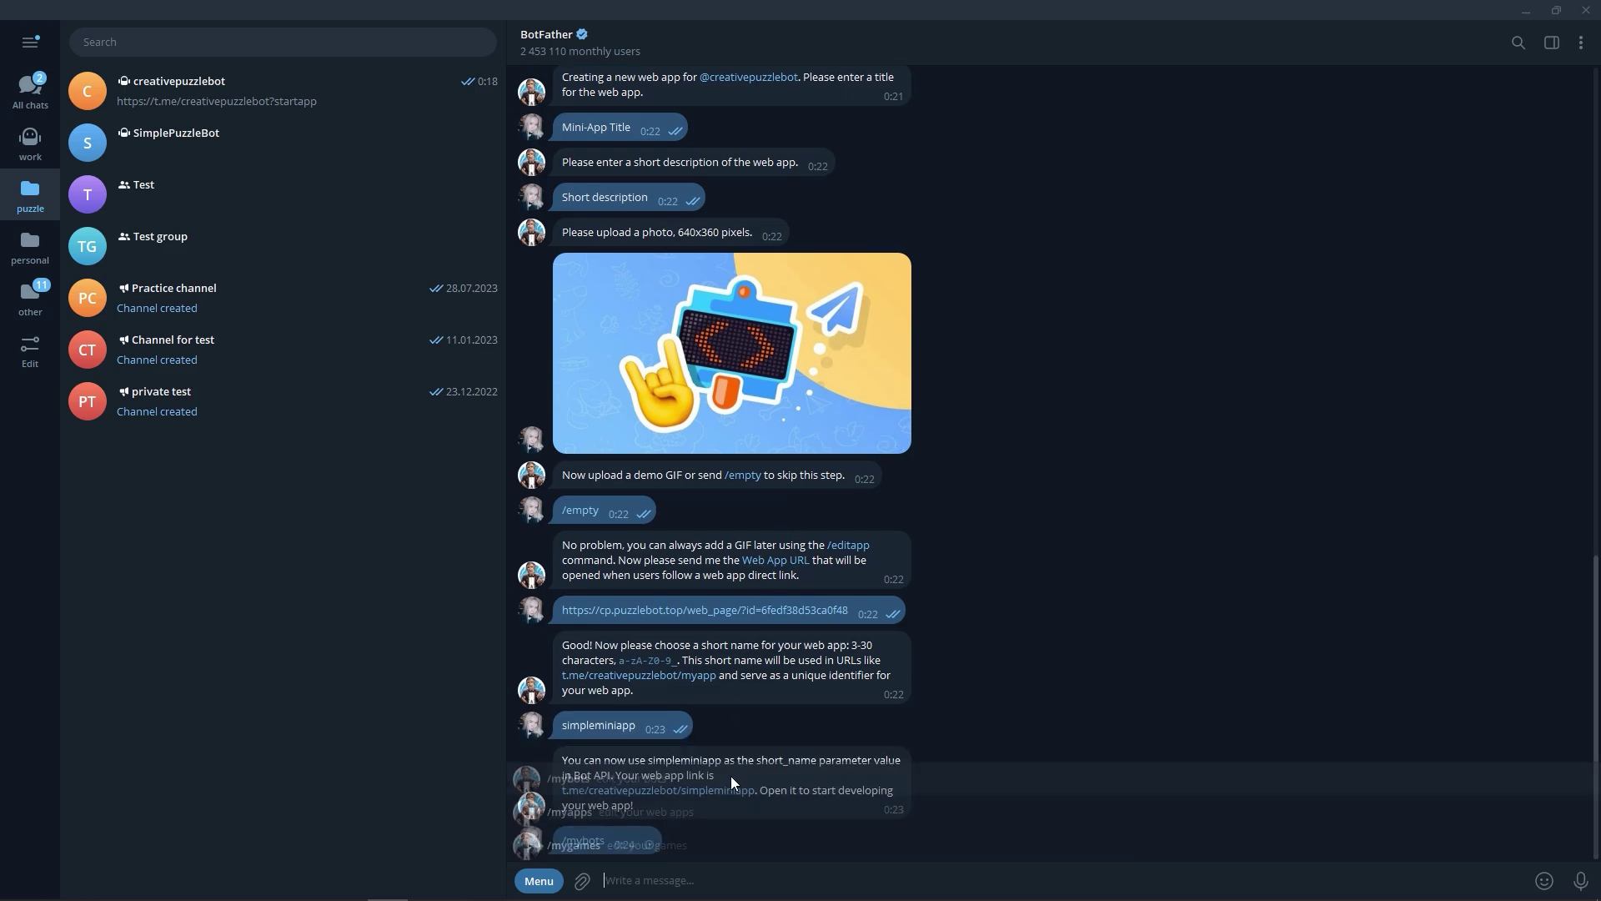
pyautogui.click(686, 776)
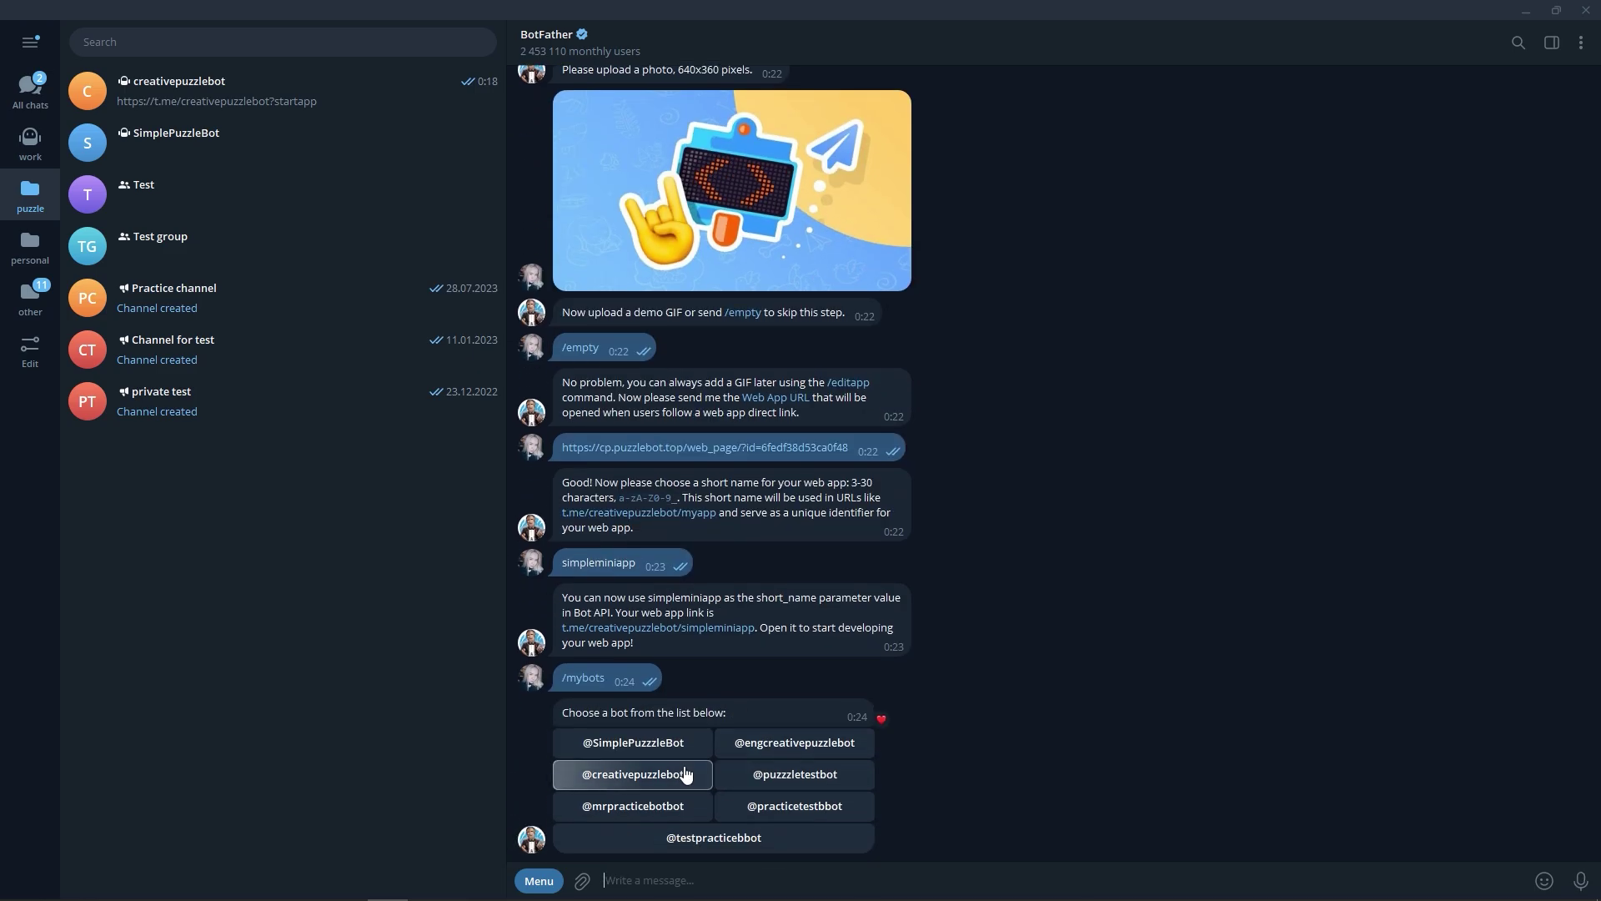
pyautogui.click(685, 775)
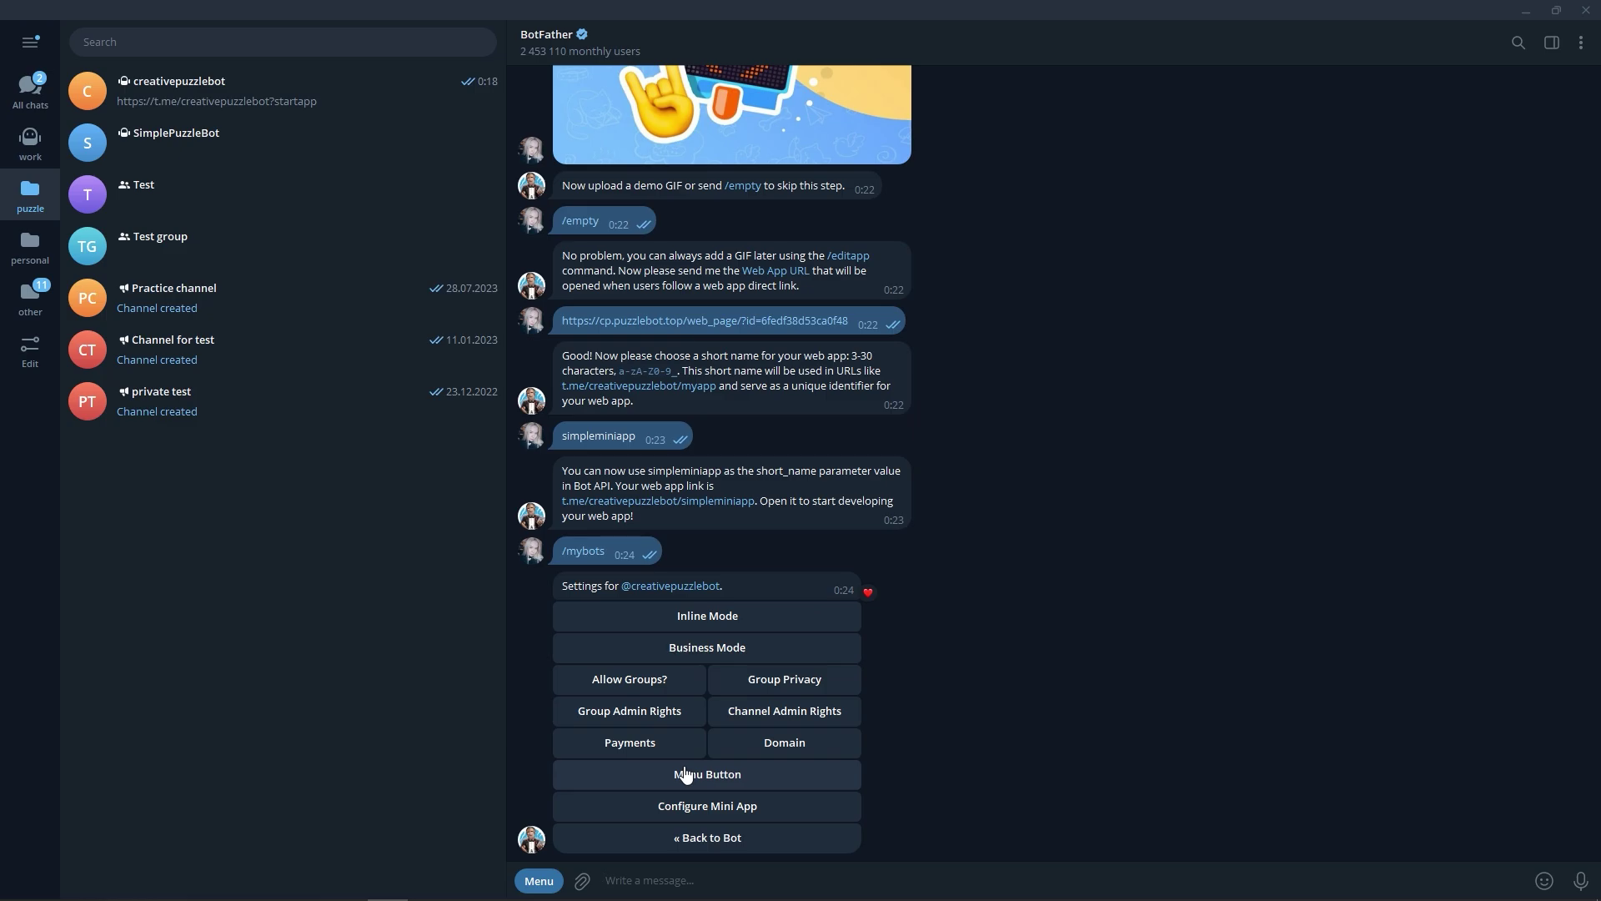
pyautogui.click(685, 774)
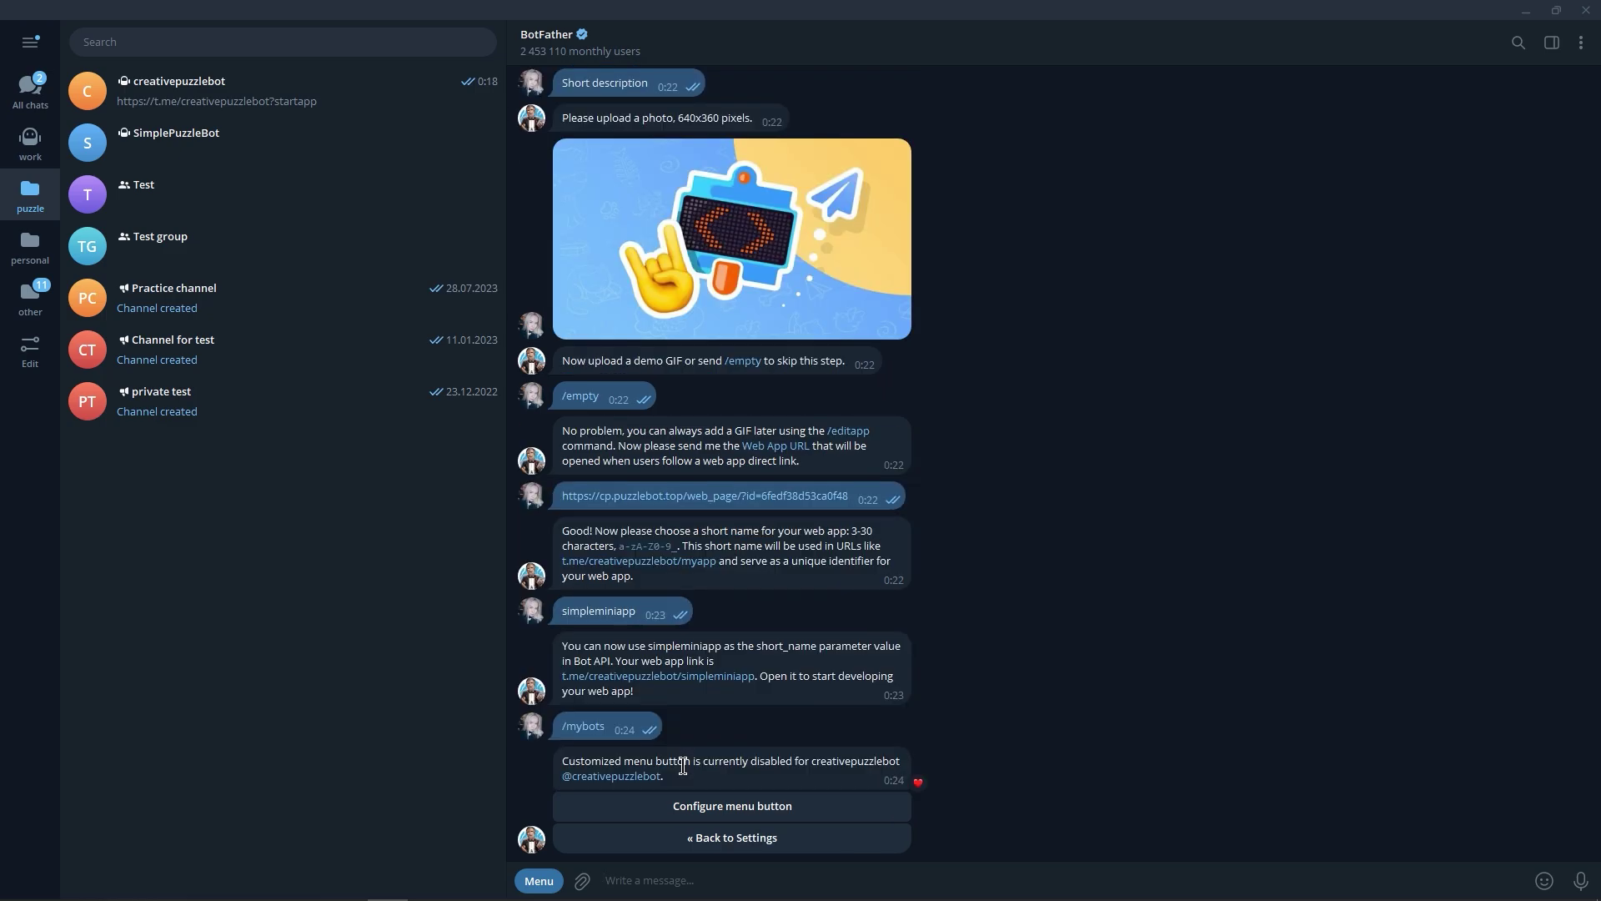
pyautogui.click(703, 807)
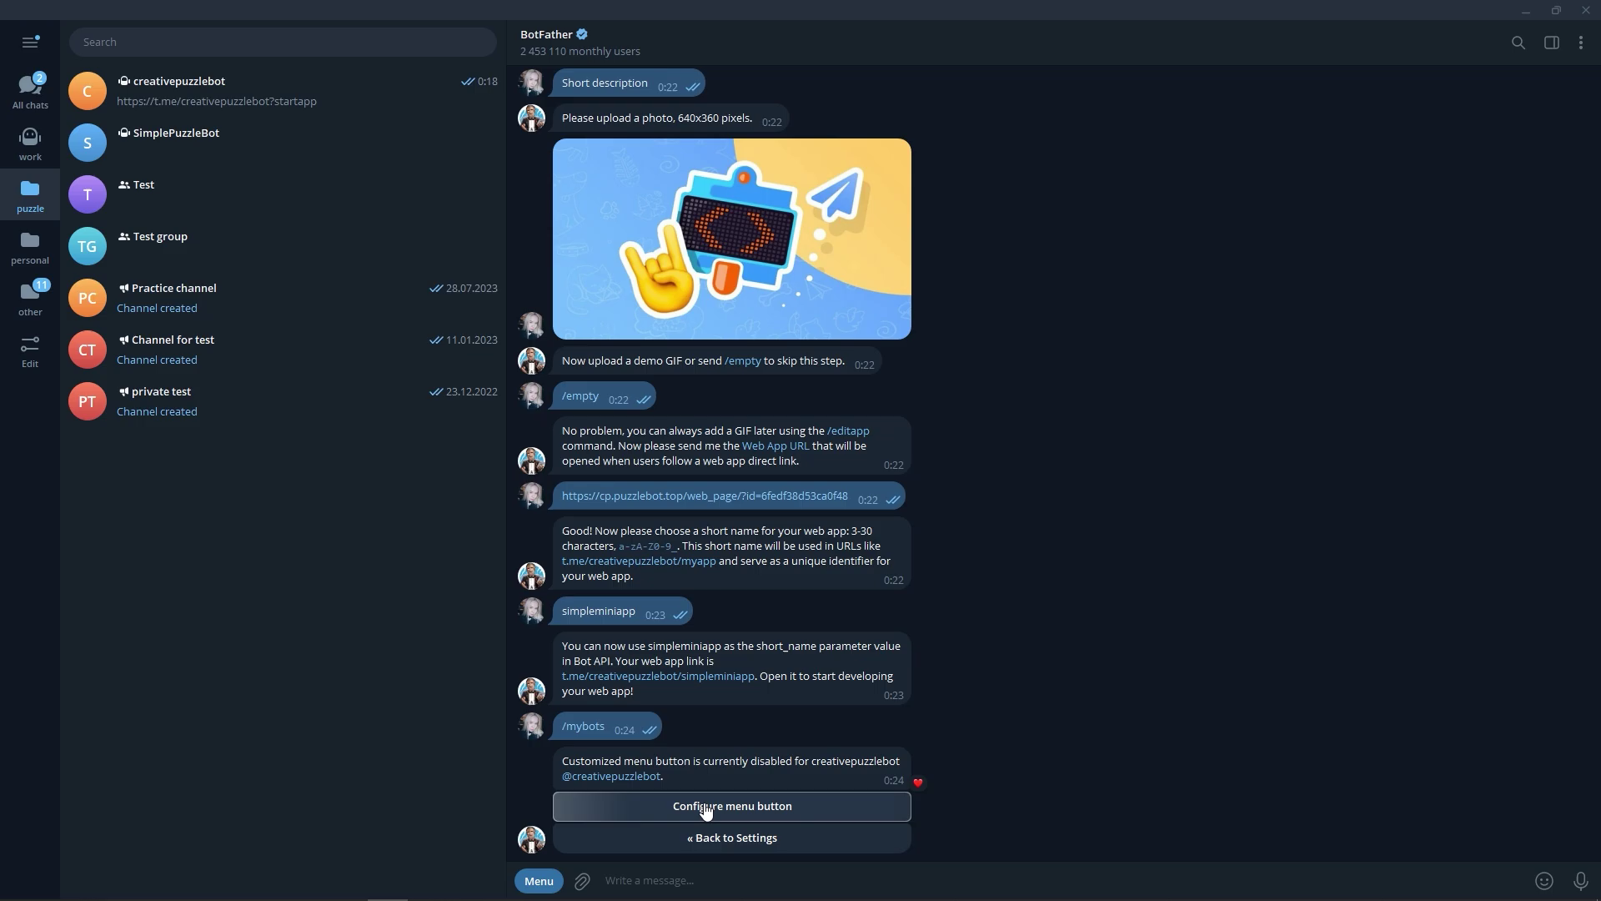
# Step: Send the PuzzleBot web page URL and the button title Mini-App
pyautogui.write('https://cp.puzzlebot.top/web_page/?id=6fedf38d53ca0f48')
pyautogui.press('Return')
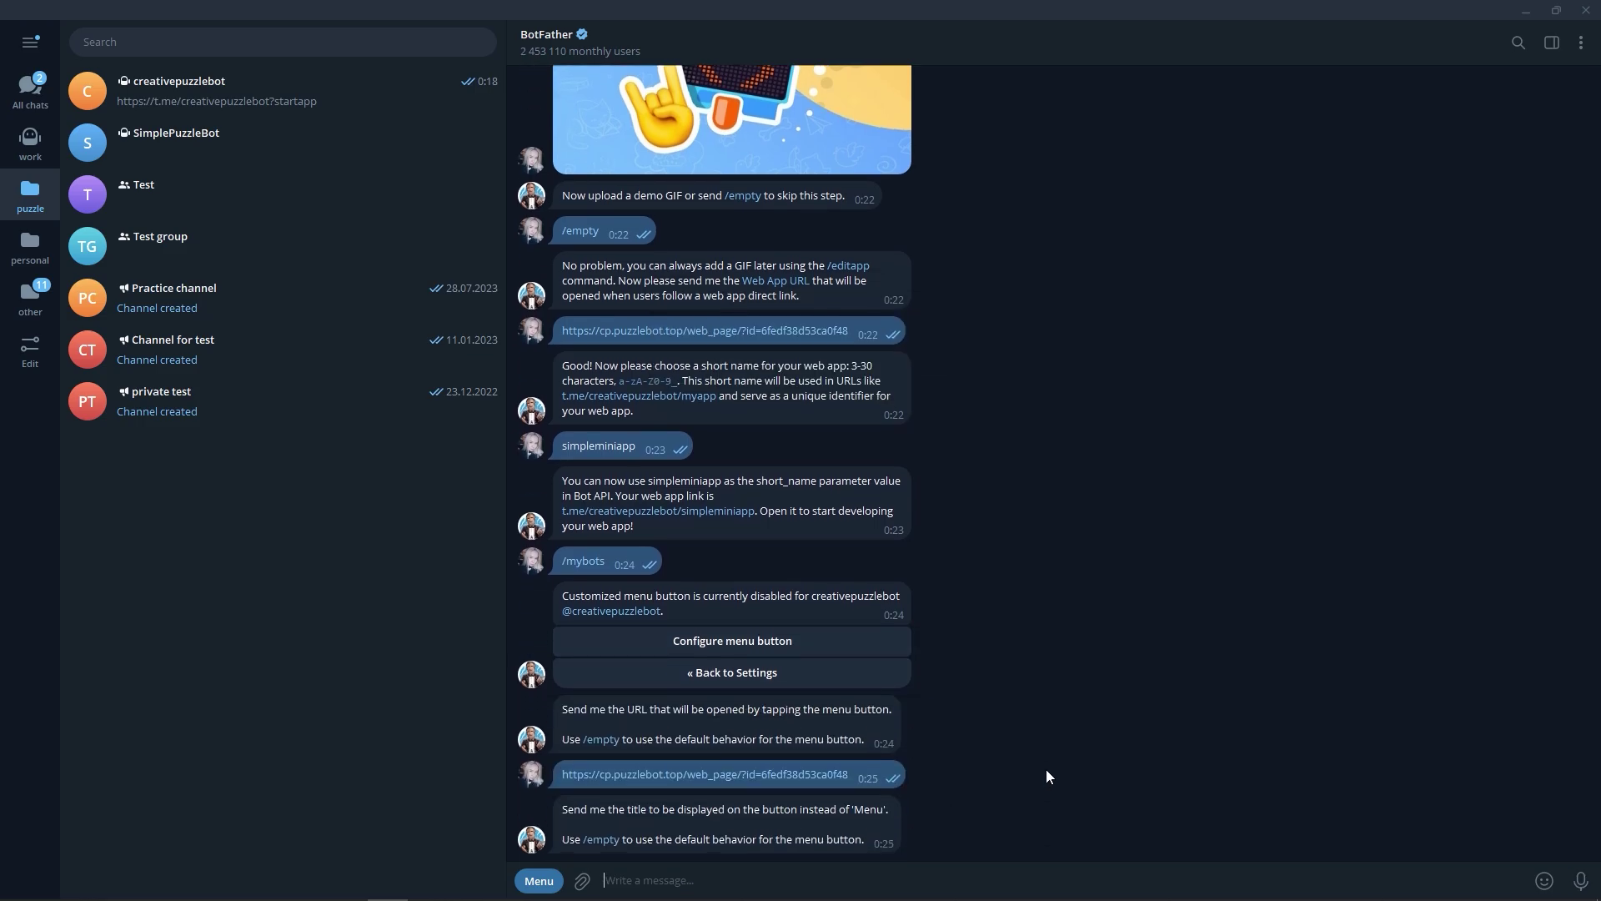
pyautogui.write('Mini-')
pyautogui.write('App')
pyautogui.press('Return')
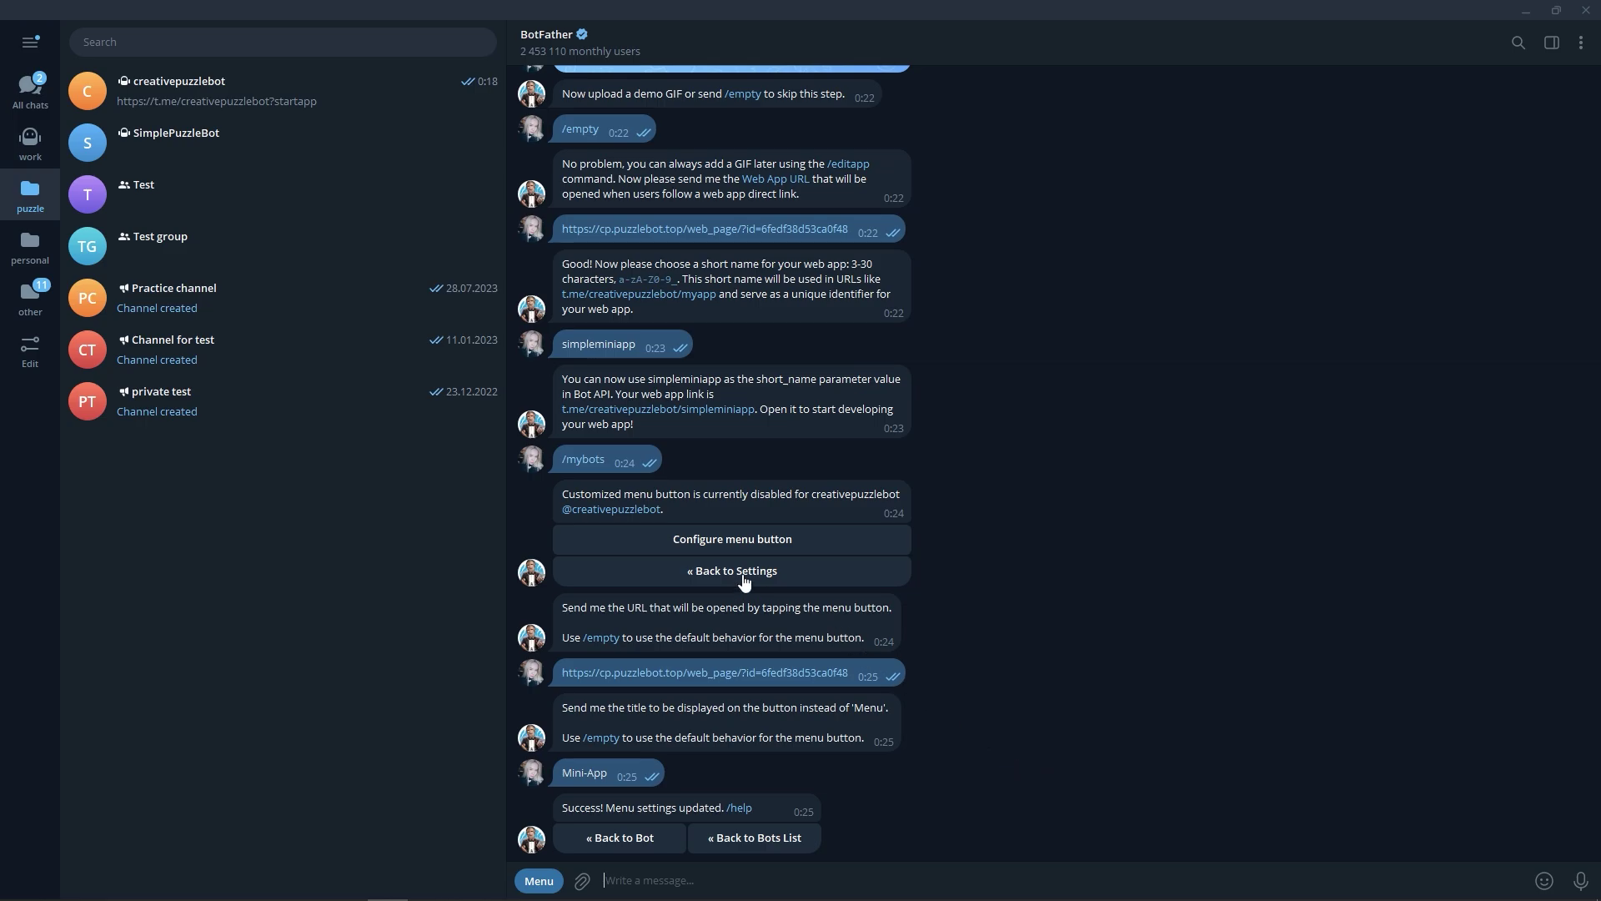
# Step: Launch creativepuzzlebot's mini app from its Mini-App menu button, then close the mini app window
pyautogui.click(619, 508)
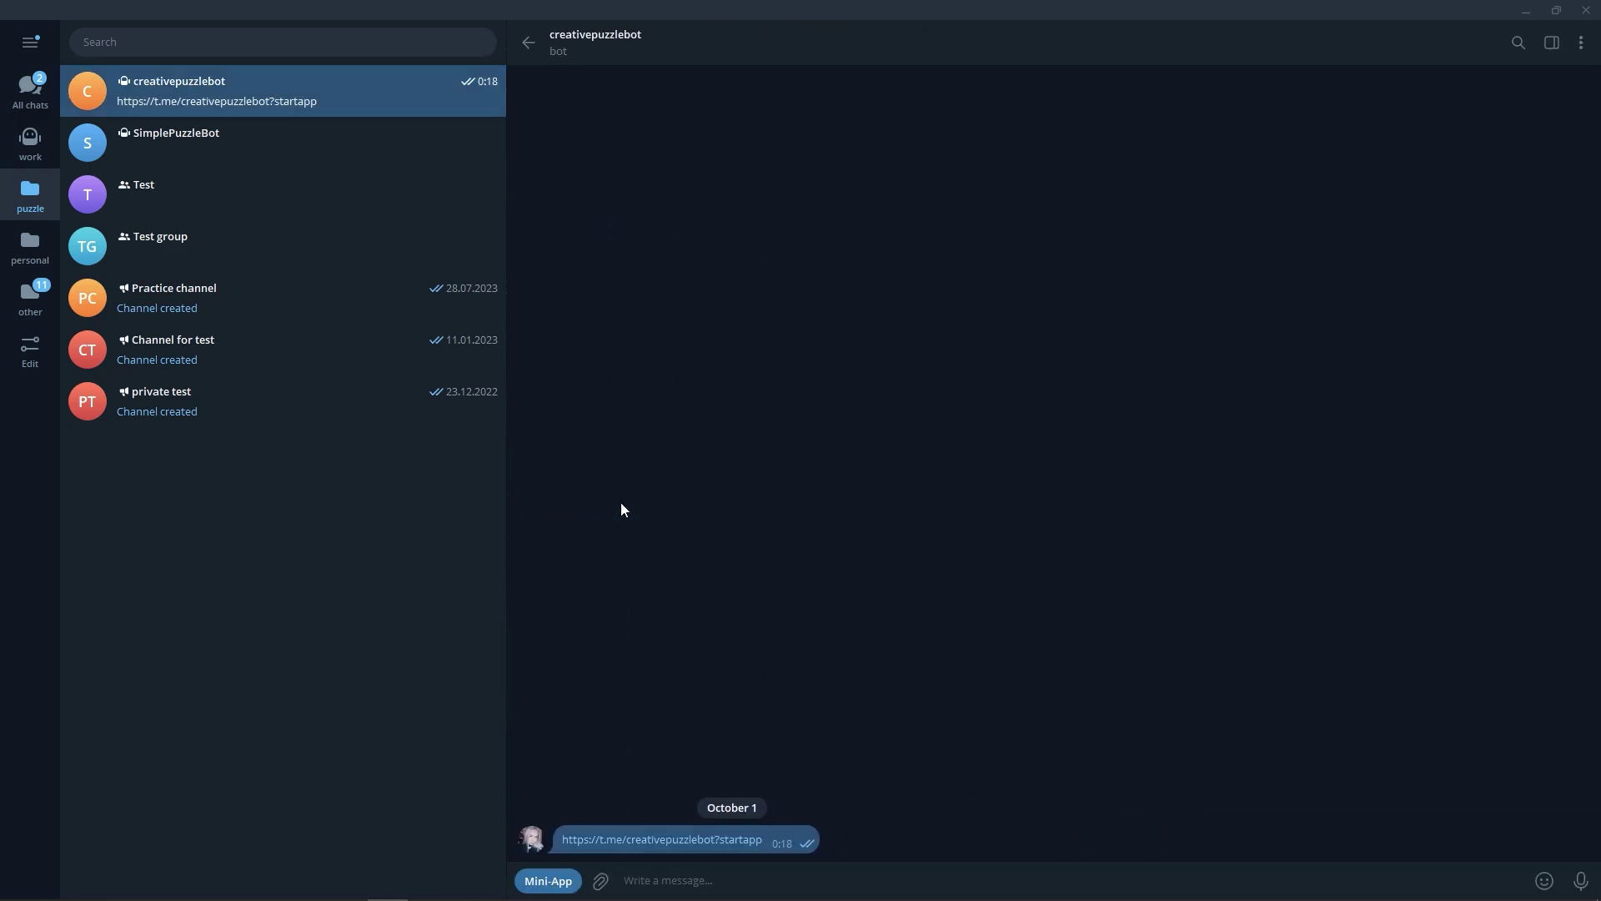
pyautogui.click(550, 878)
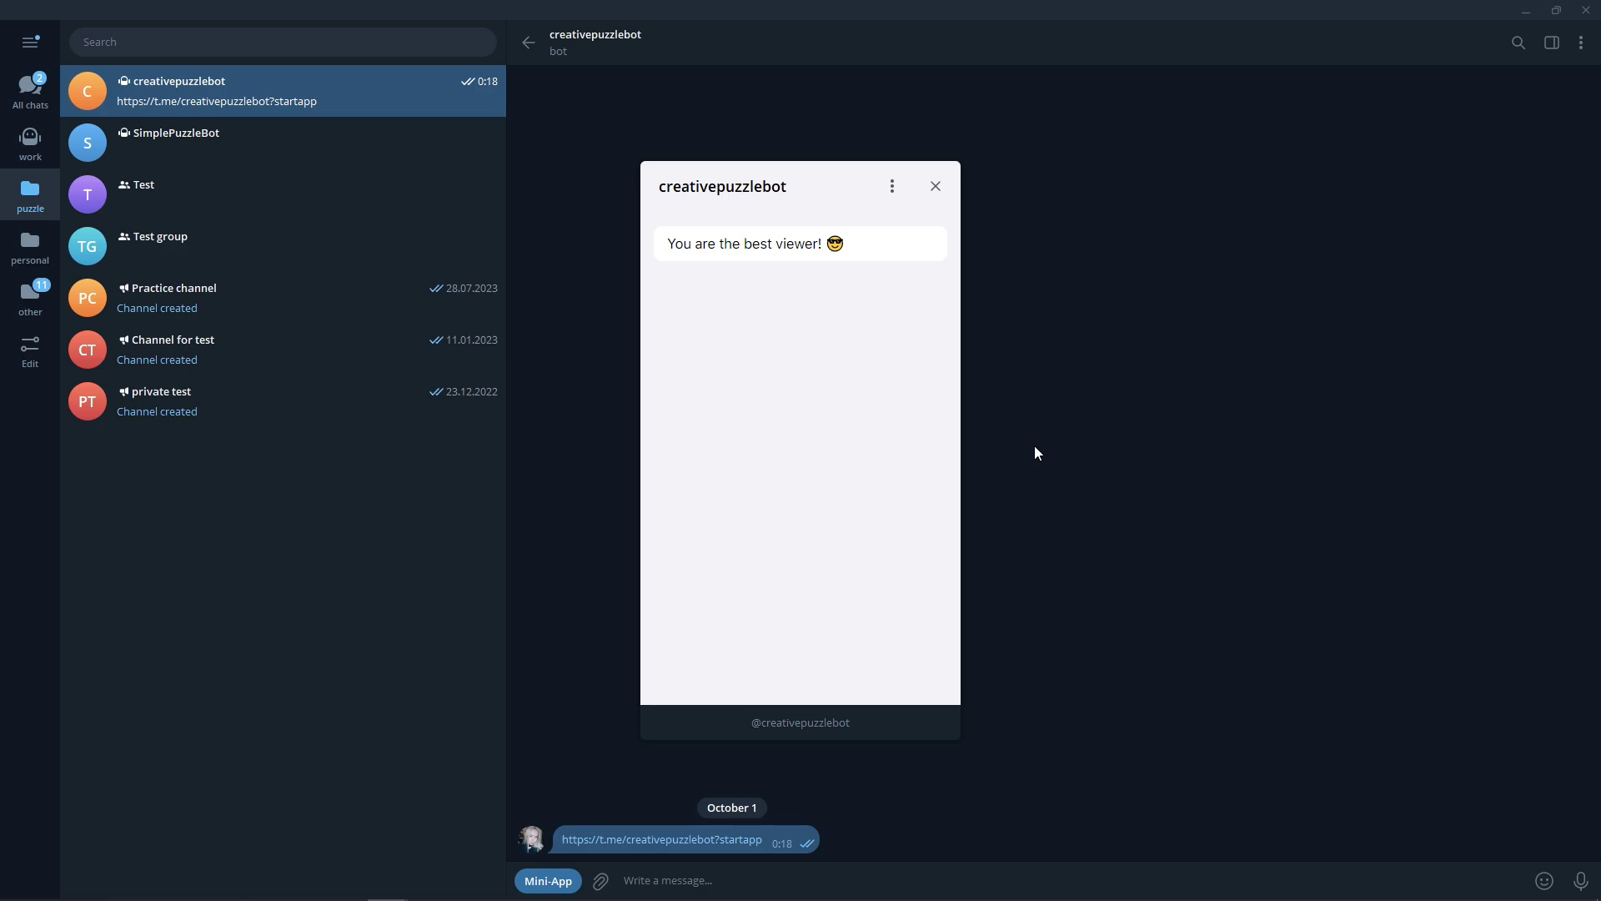
pyautogui.click(936, 188)
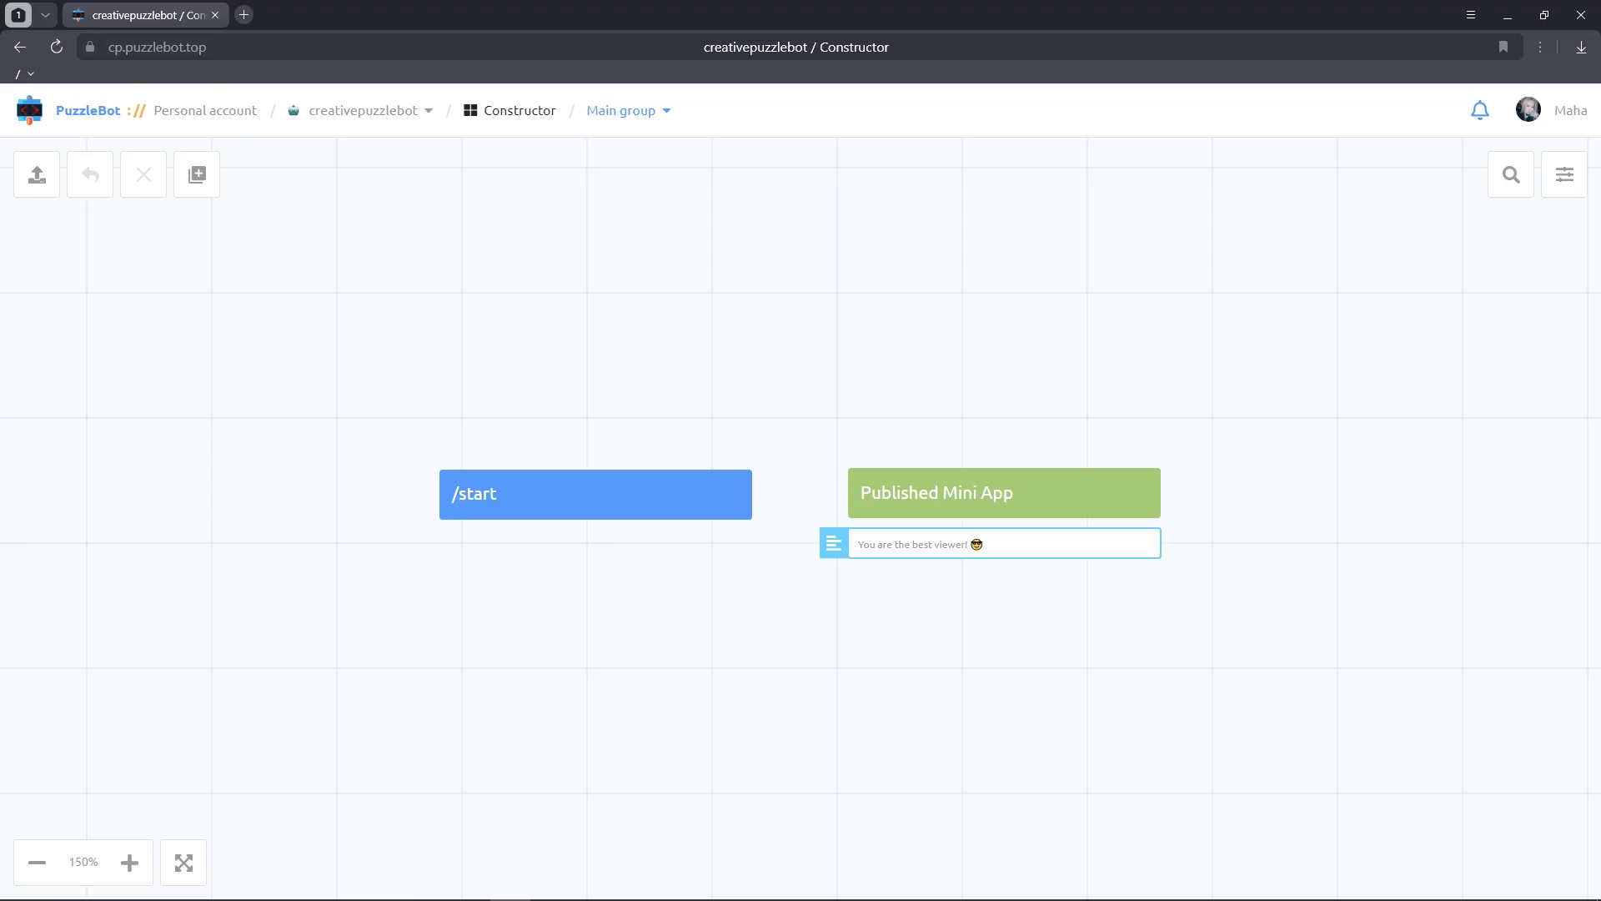
pyautogui.click(1112, 506)
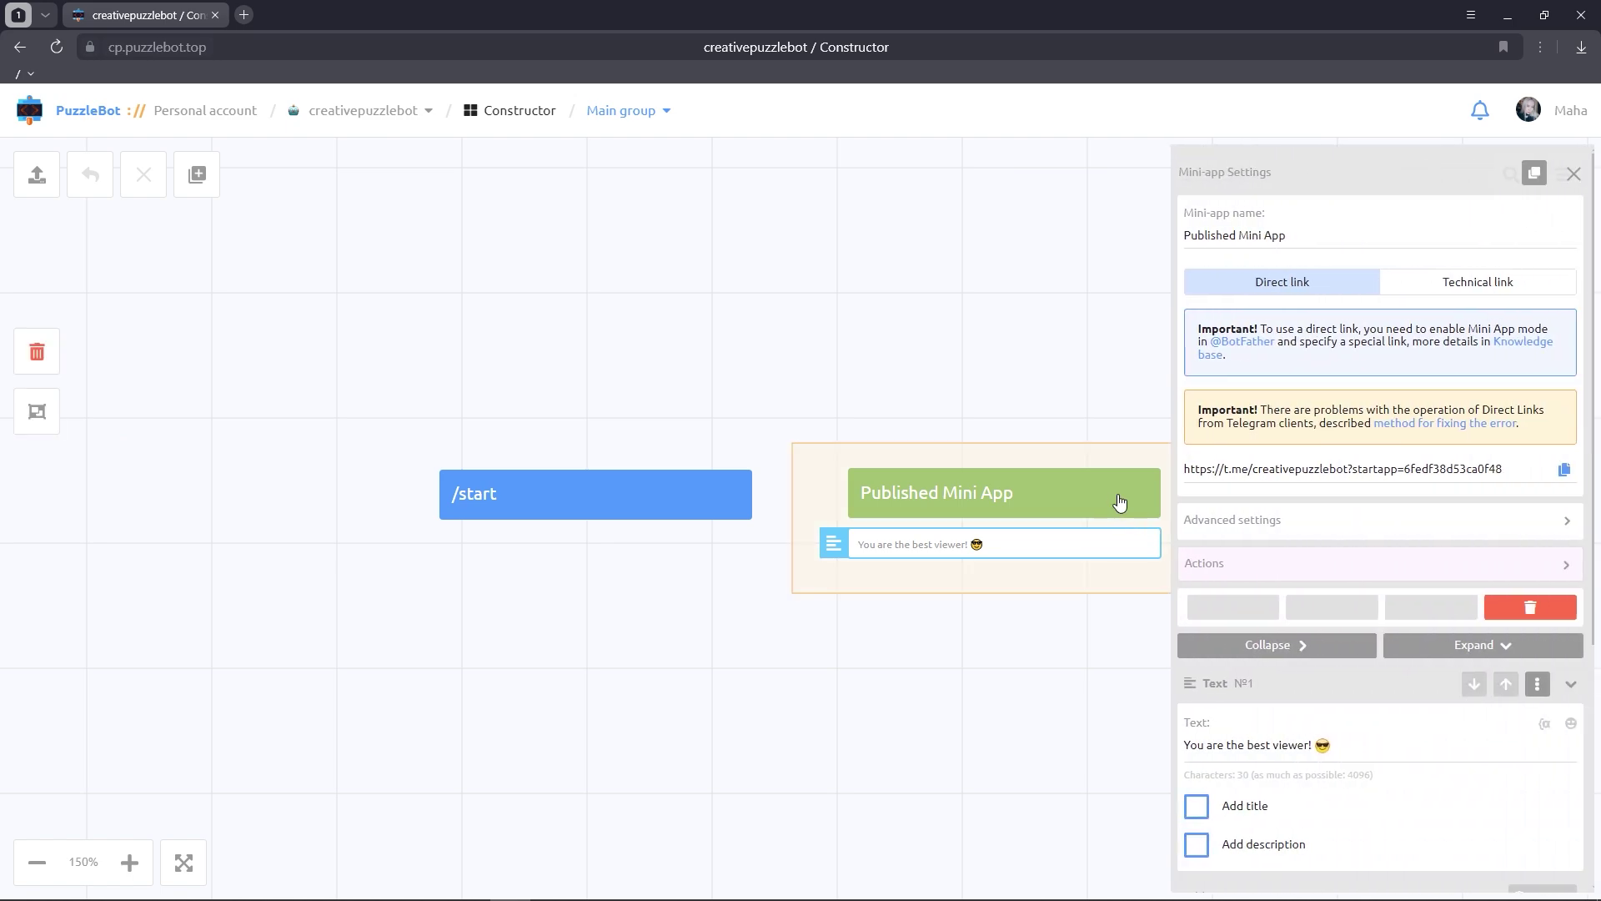
pyautogui.click(1560, 474)
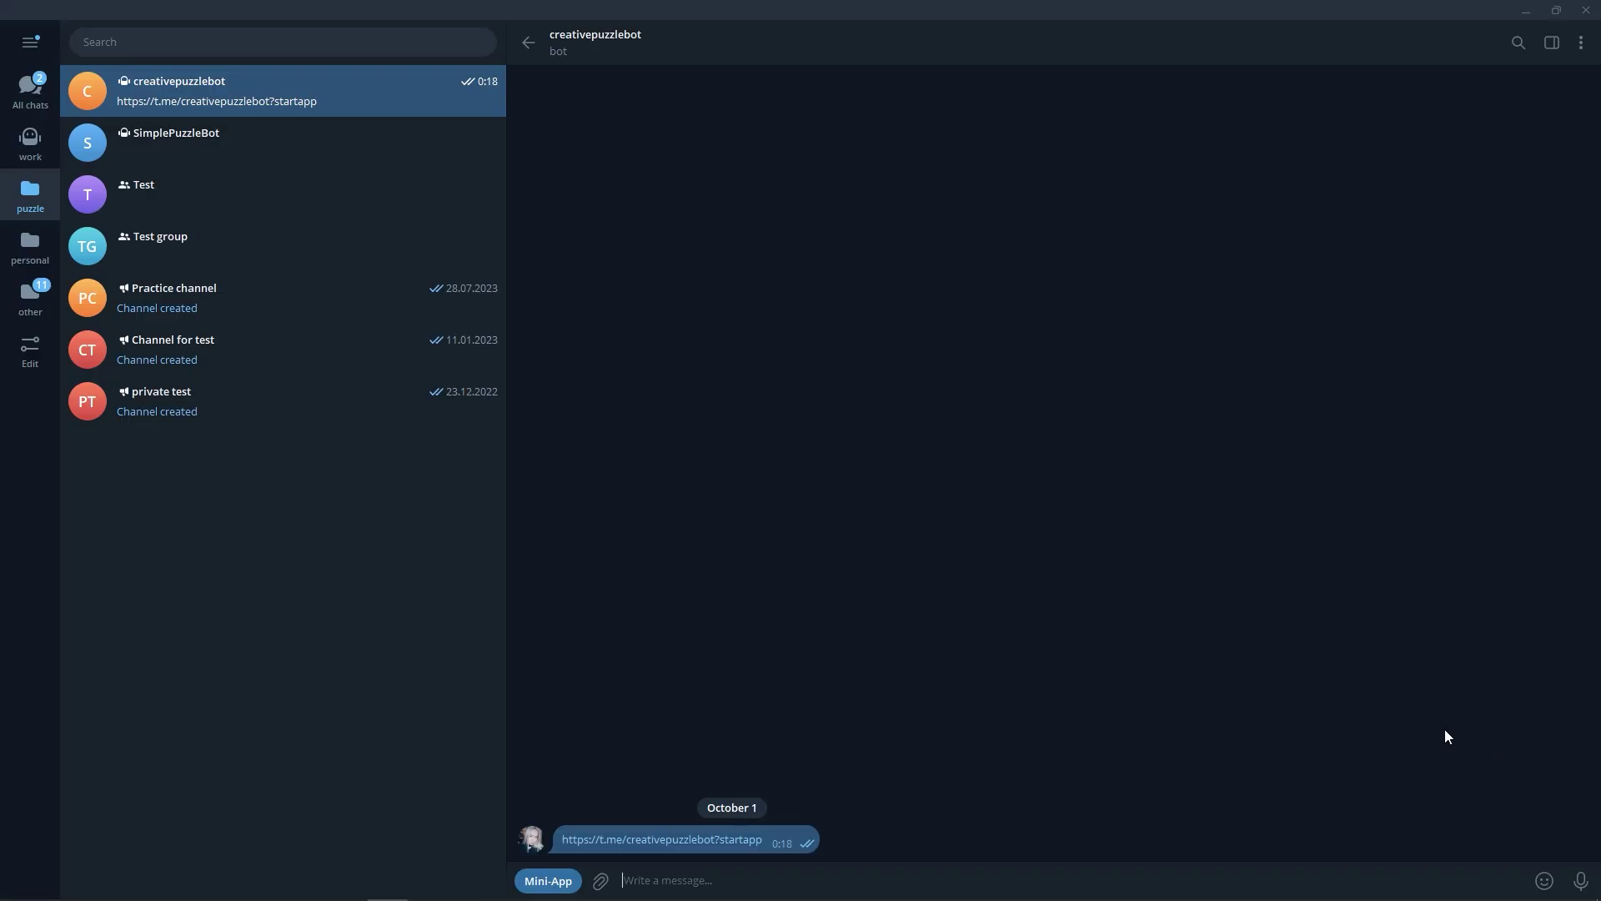
# Step: Send the direct link with /simpleminiapp inserted after the bot name, then open the mini app from it
pyautogui.hotkey('ctrl', 'v')
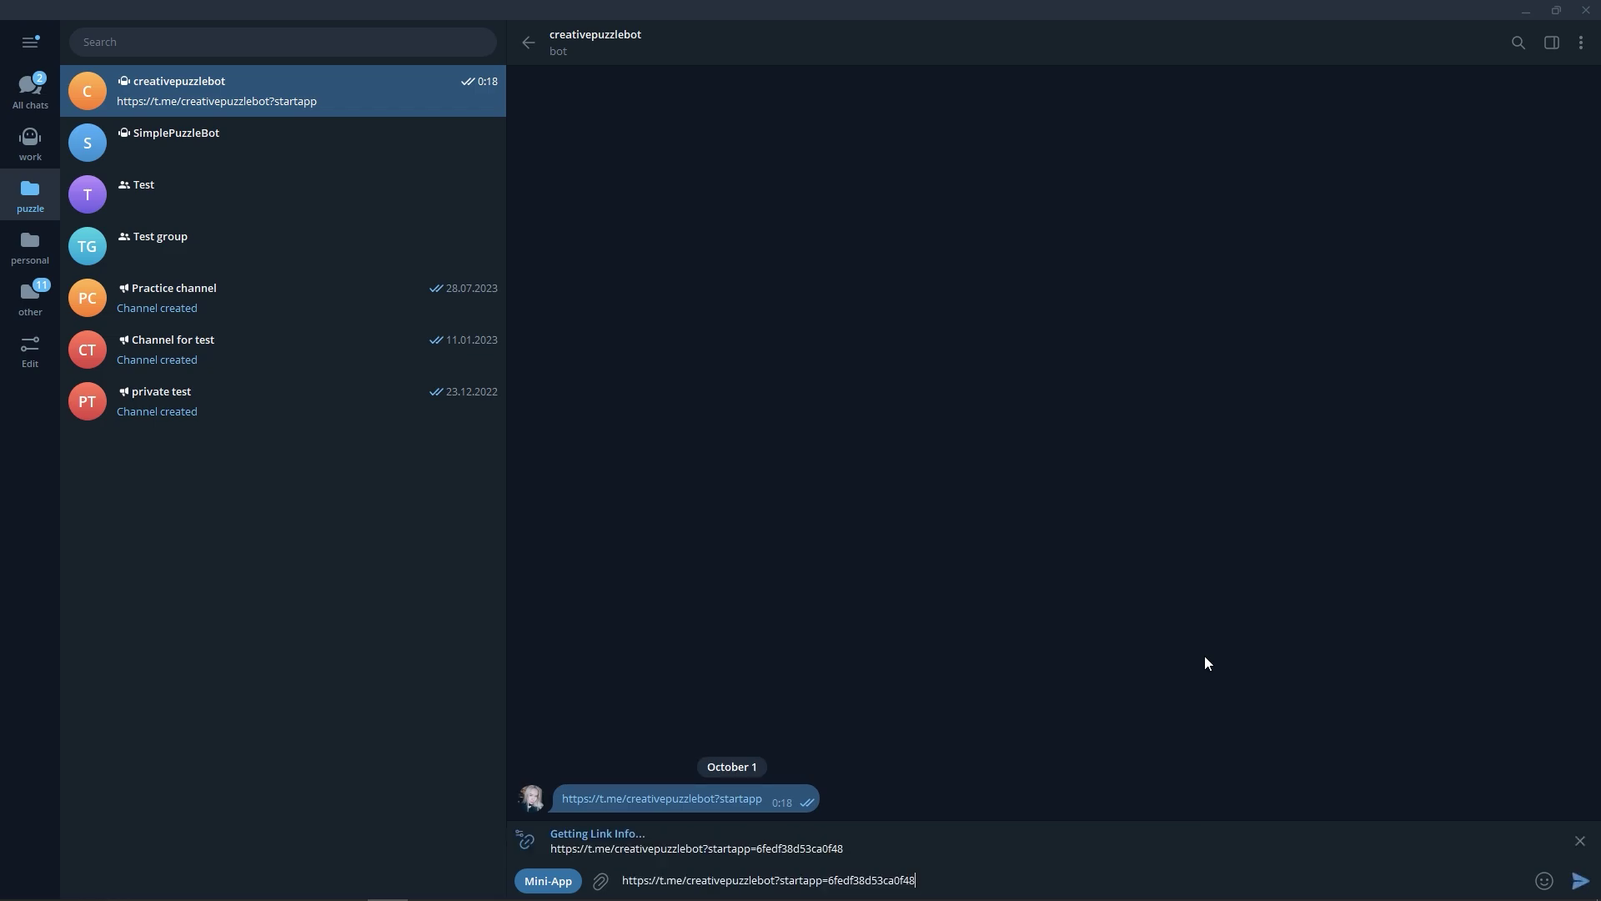
pyautogui.click(774, 878)
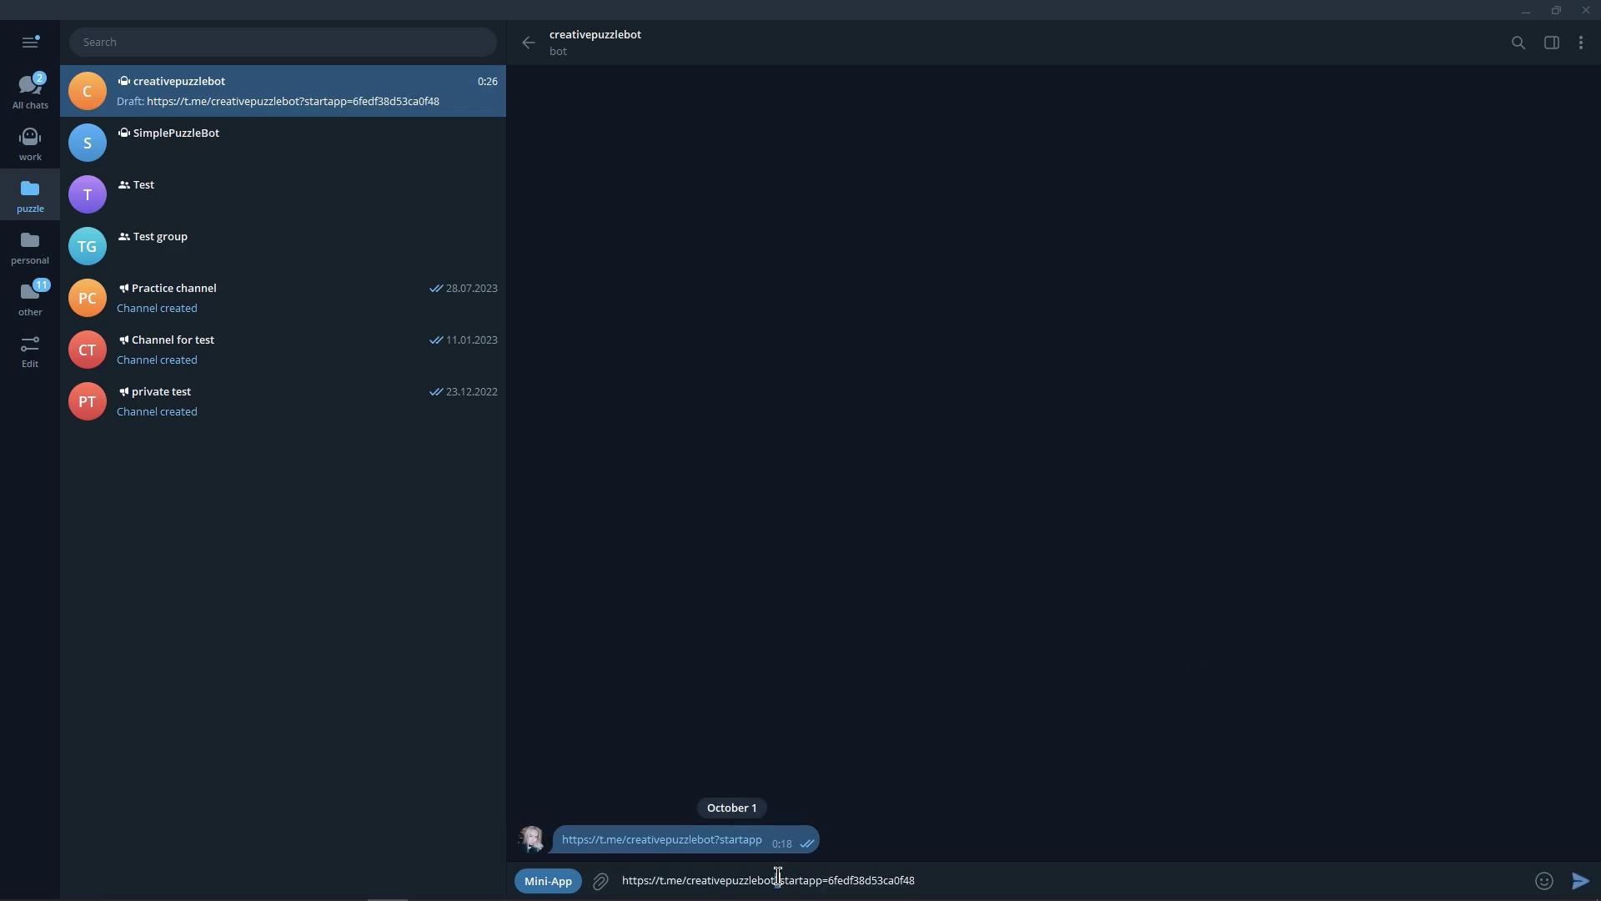
pyautogui.write('/')
pyautogui.write('simpl')
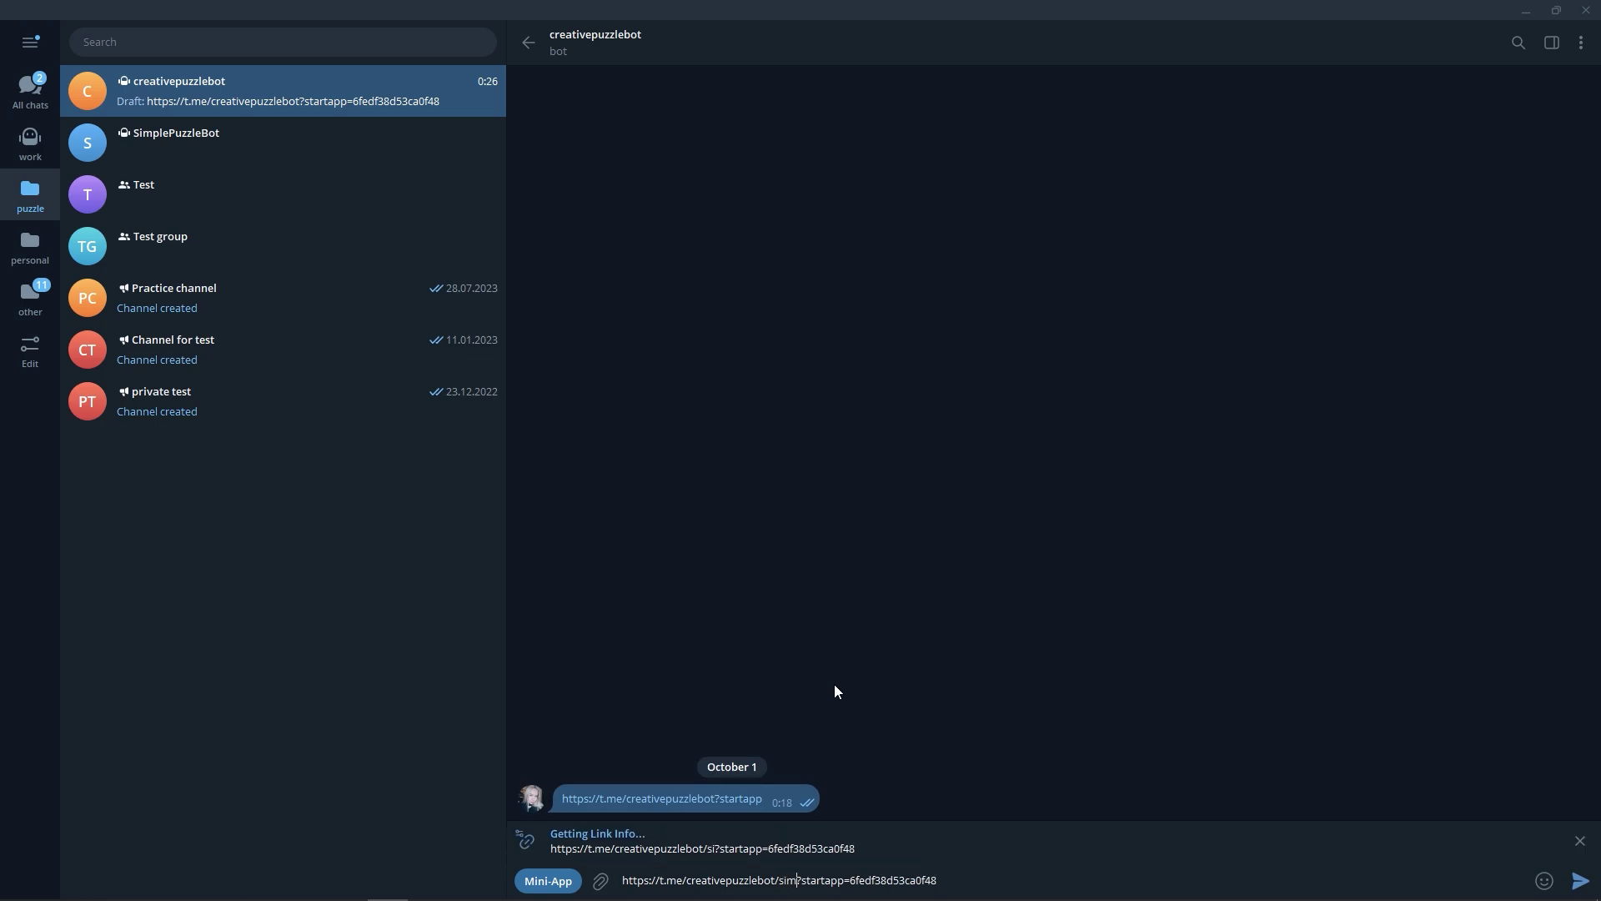
pyautogui.write('eminiapp')
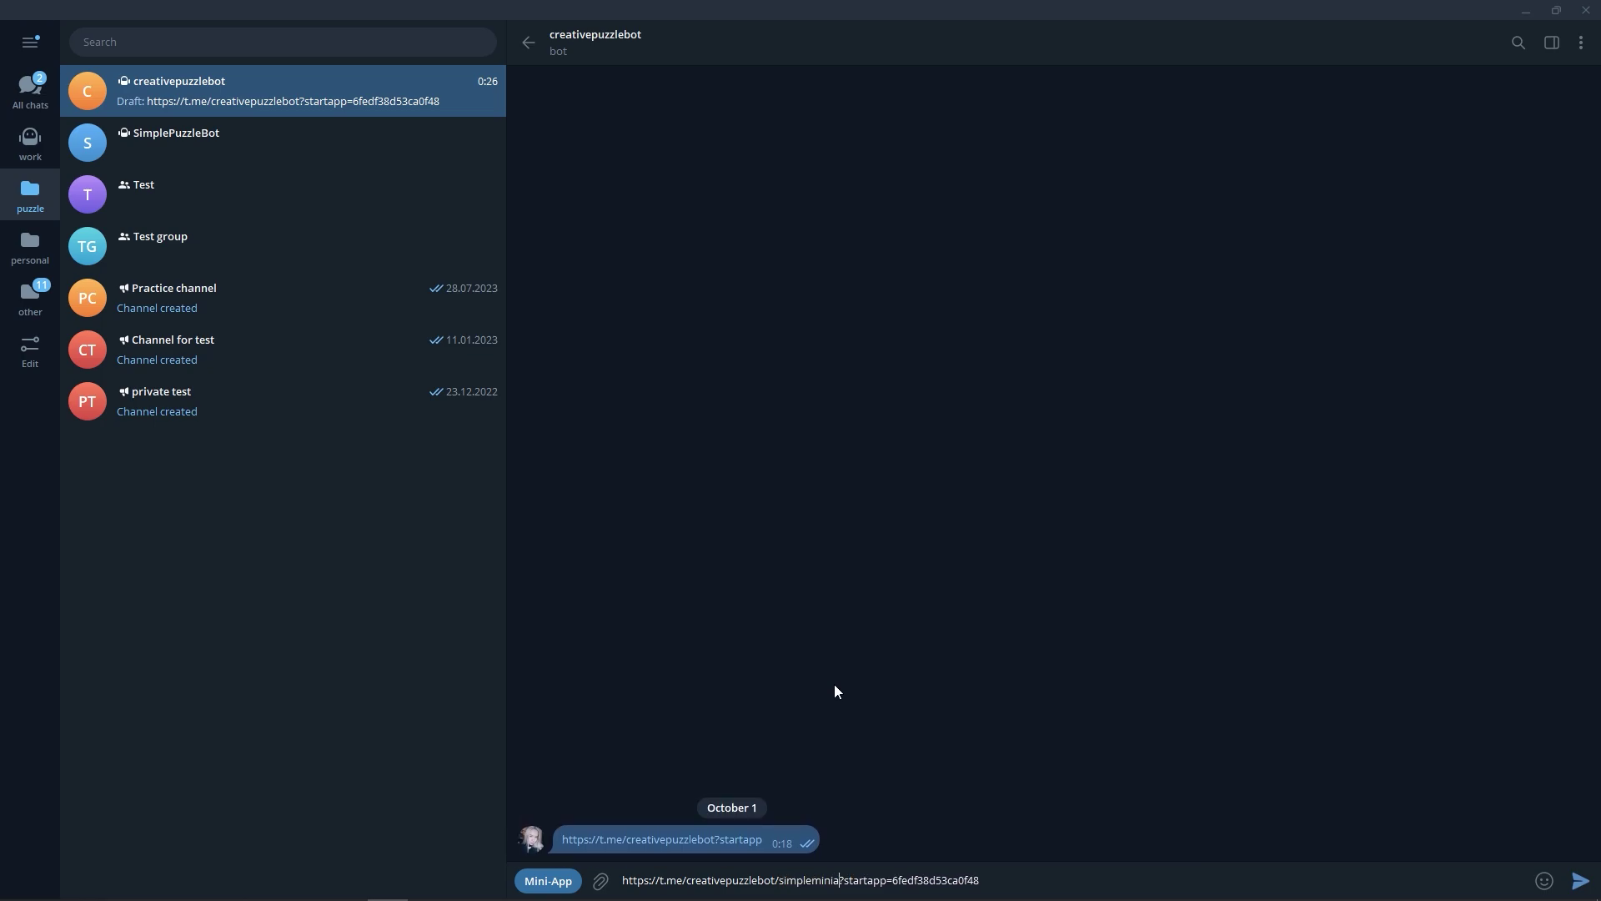
pyautogui.press('Return')
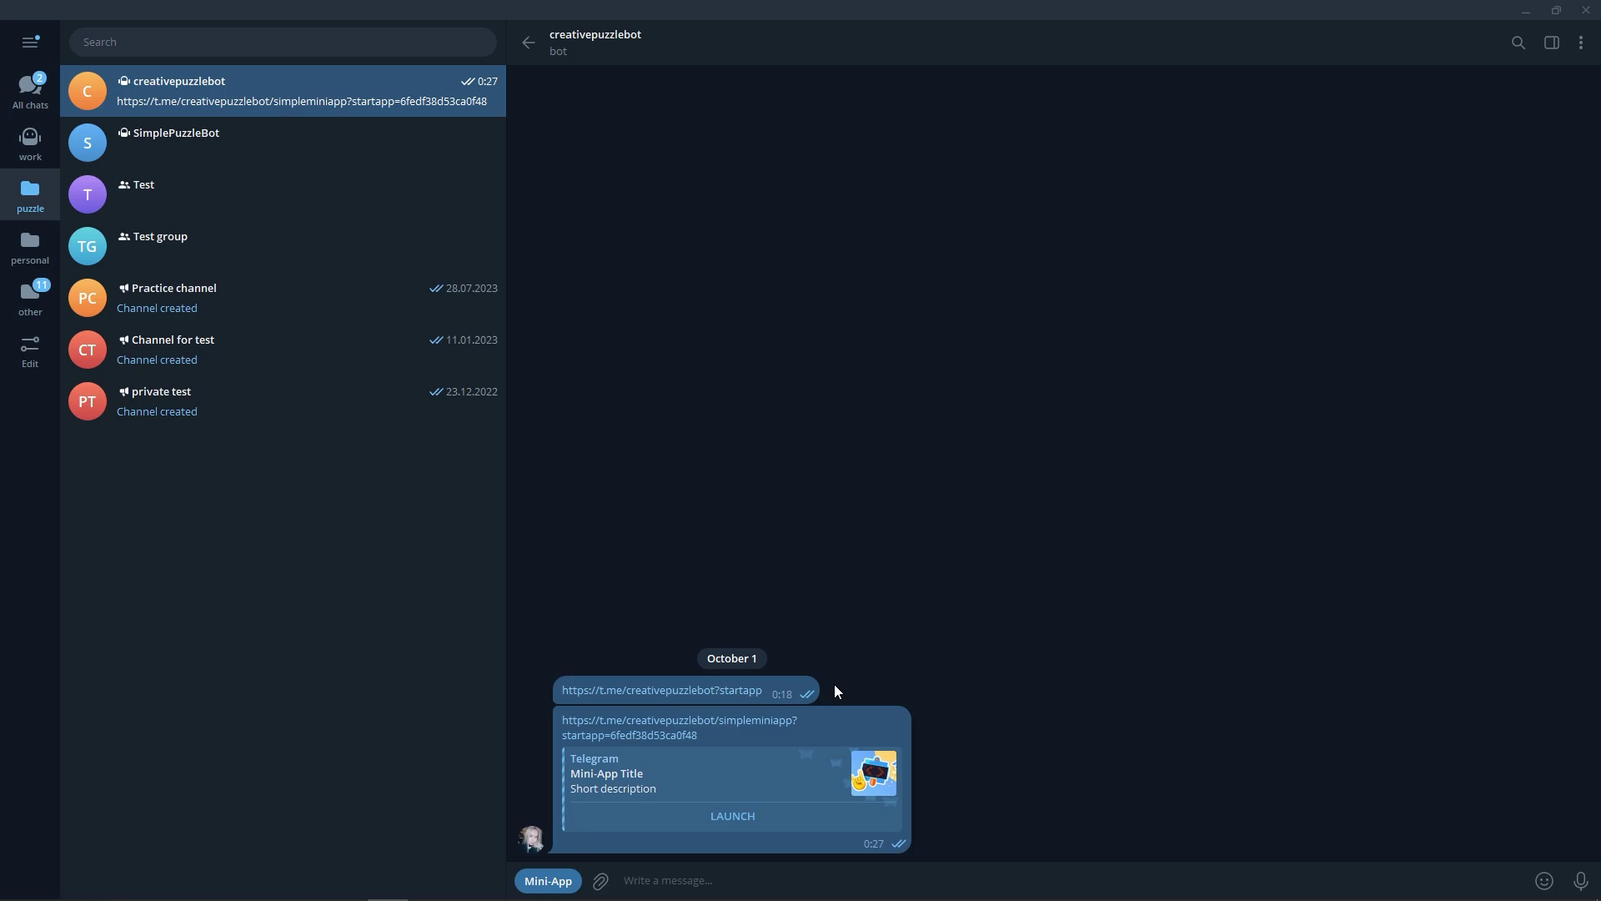
pyautogui.click(759, 723)
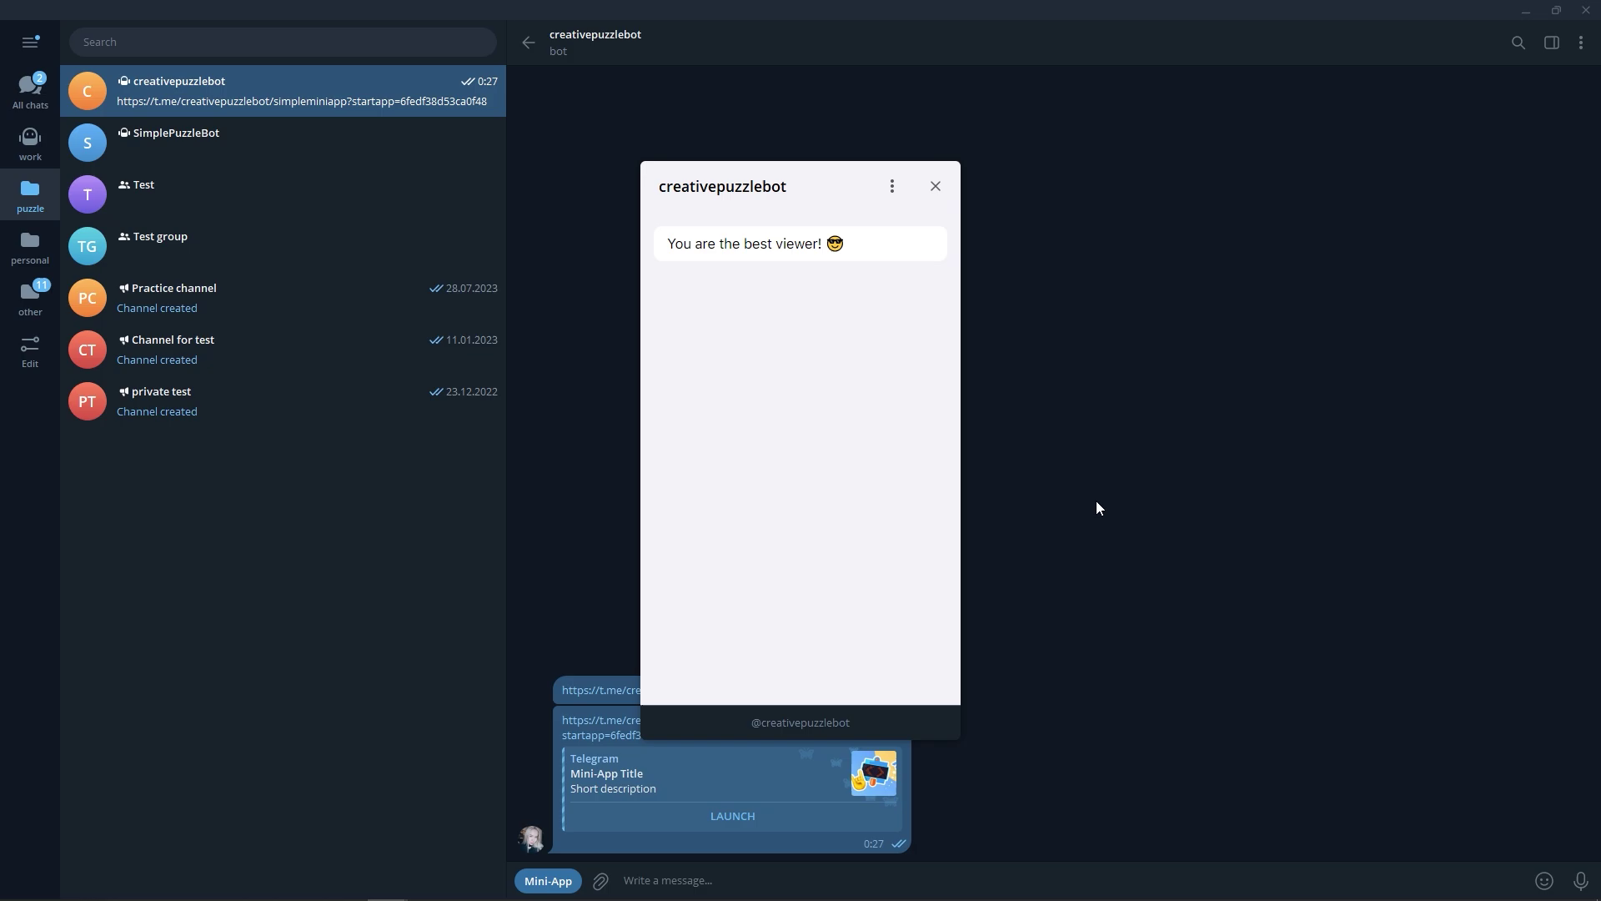